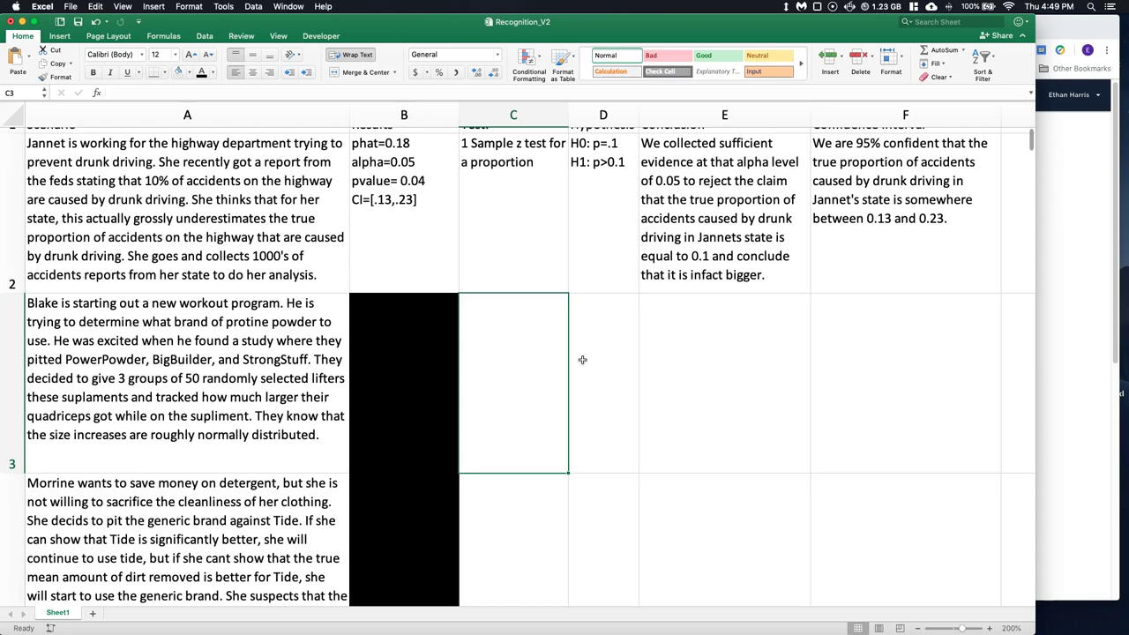
- Enter ANOVA as the test for the protein powder scenario in cell C3
double_click(546, 340)
type("ANOVA")
- Switch to the Prezi statistics flowchart in Chrome and trace the numerical means branch for lots of groups to its normality question
left_click(1040, 212)
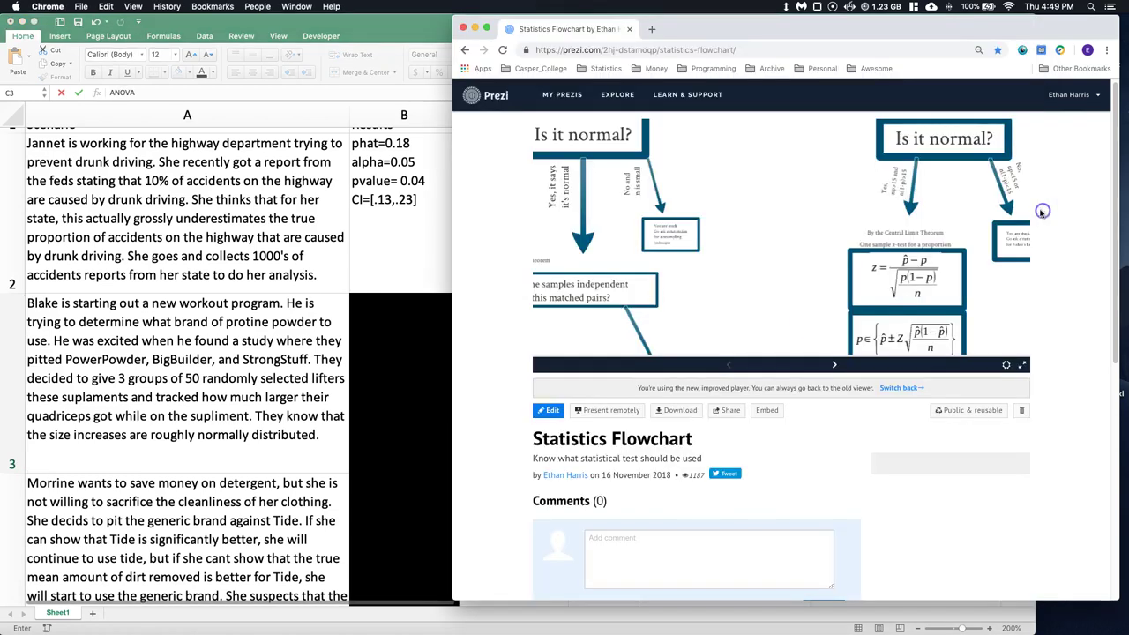
left_click(739, 203)
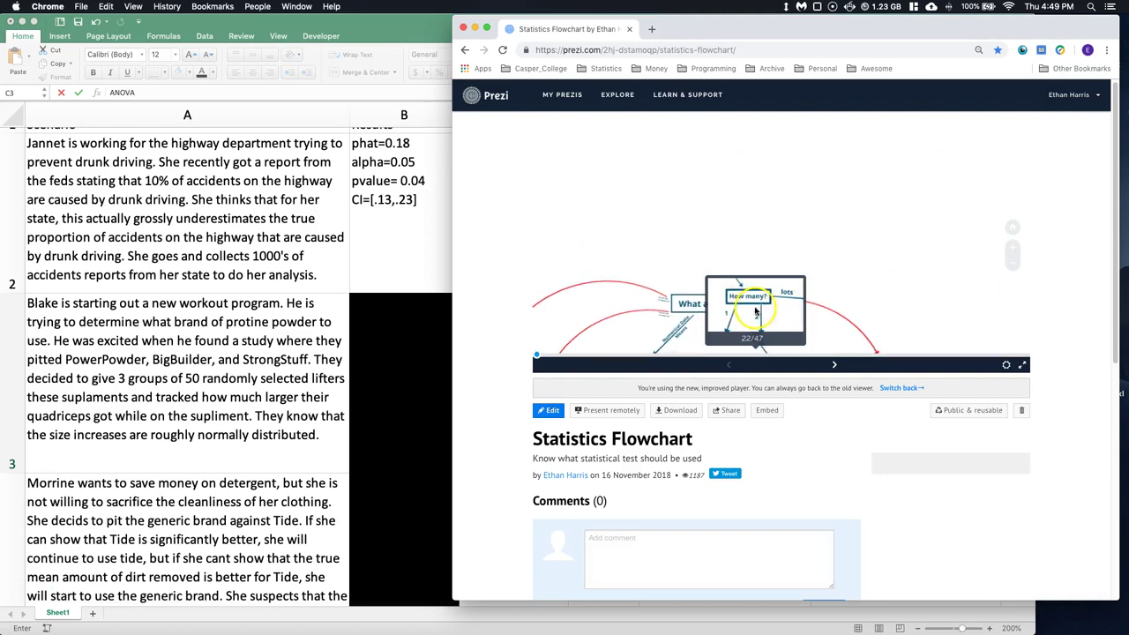
left_click(748, 158)
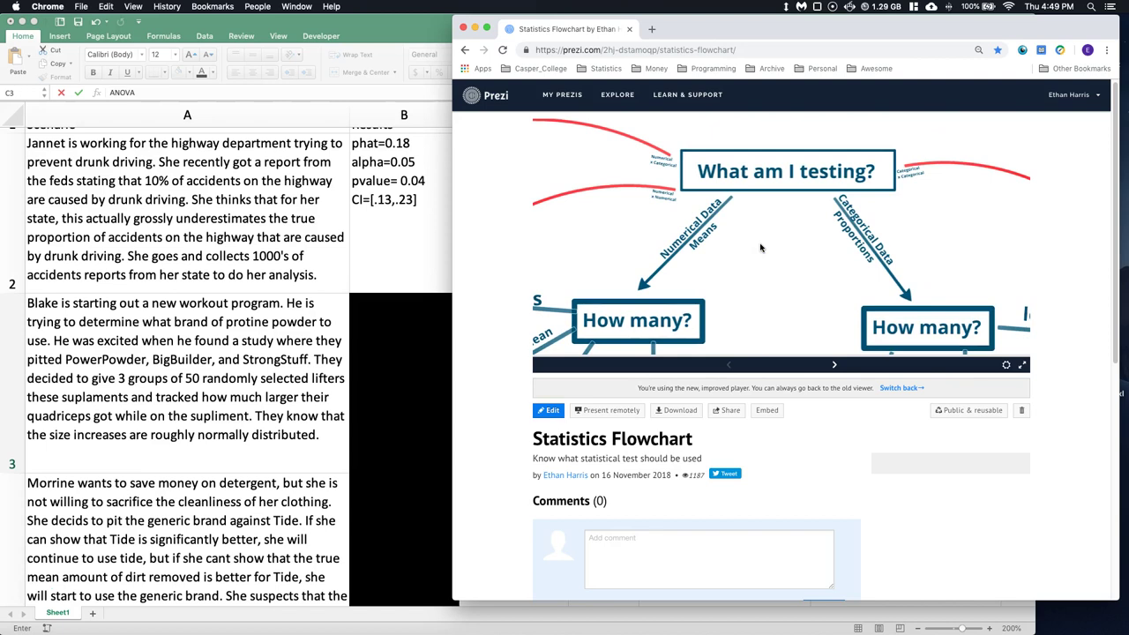
left_click(758, 248)
left_click(842, 242)
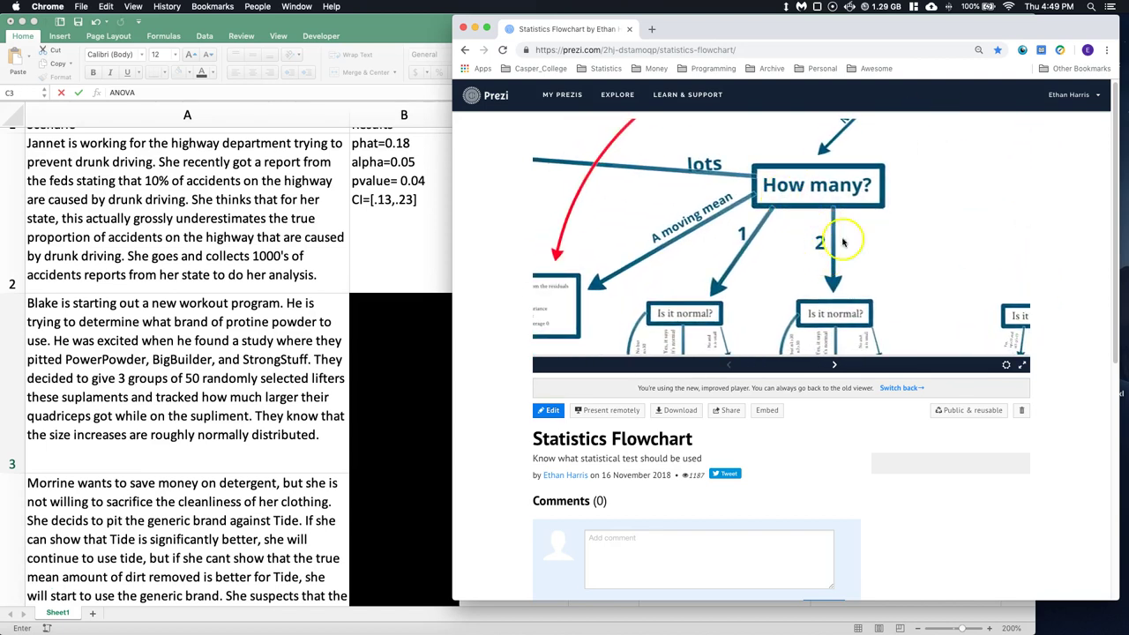
left_click(678, 202)
left_click(999, 174)
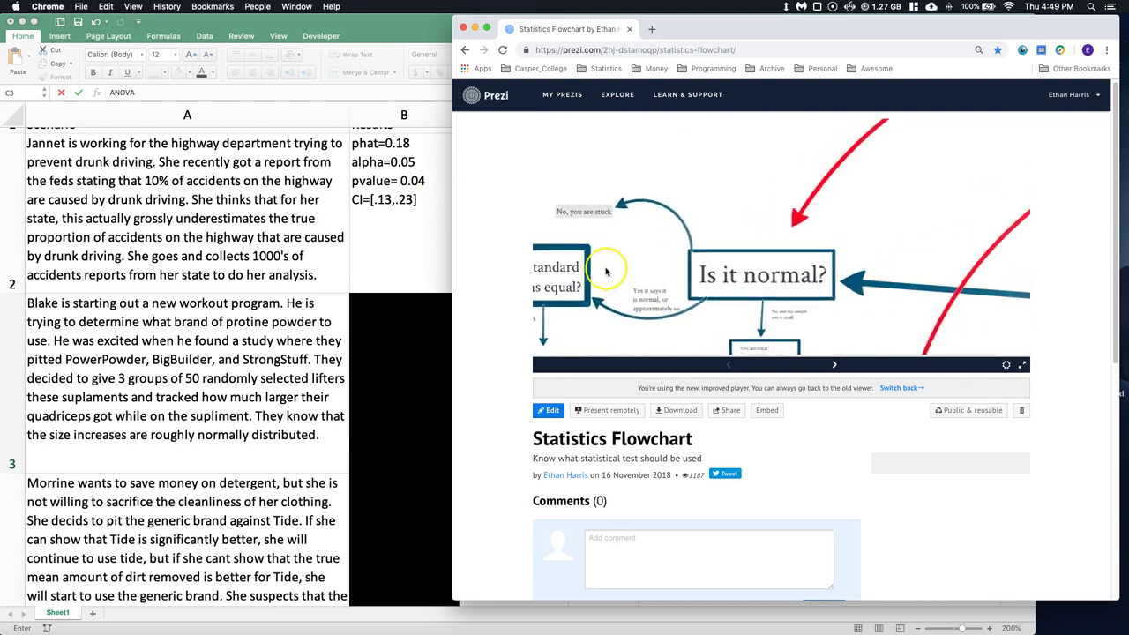
left_click(780, 144)
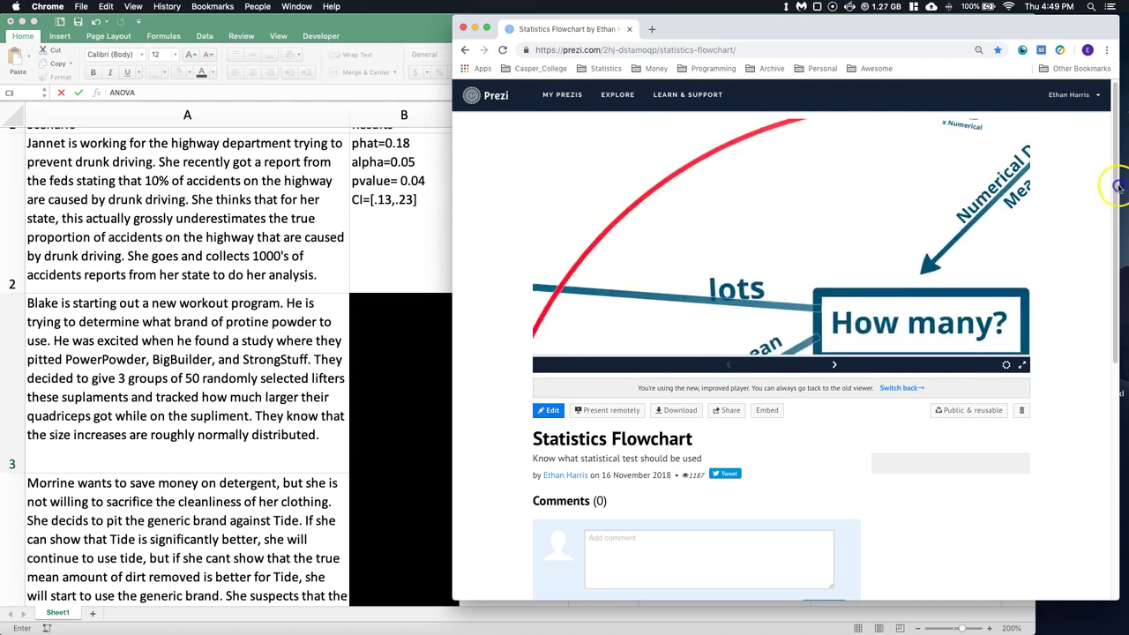
scroll(574, 265, "down", 10)
scroll(652, 300, "up", 10)
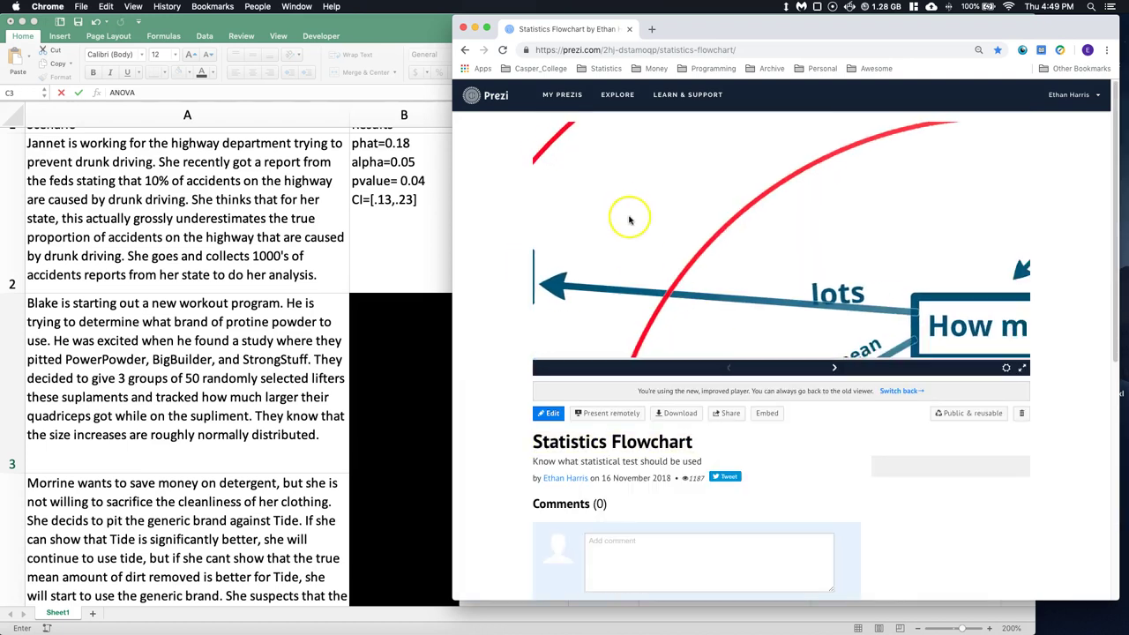
- View the flowchart full screen and examine the normality and equal standard deviation checks that lead to ANOVA
left_click(1023, 367)
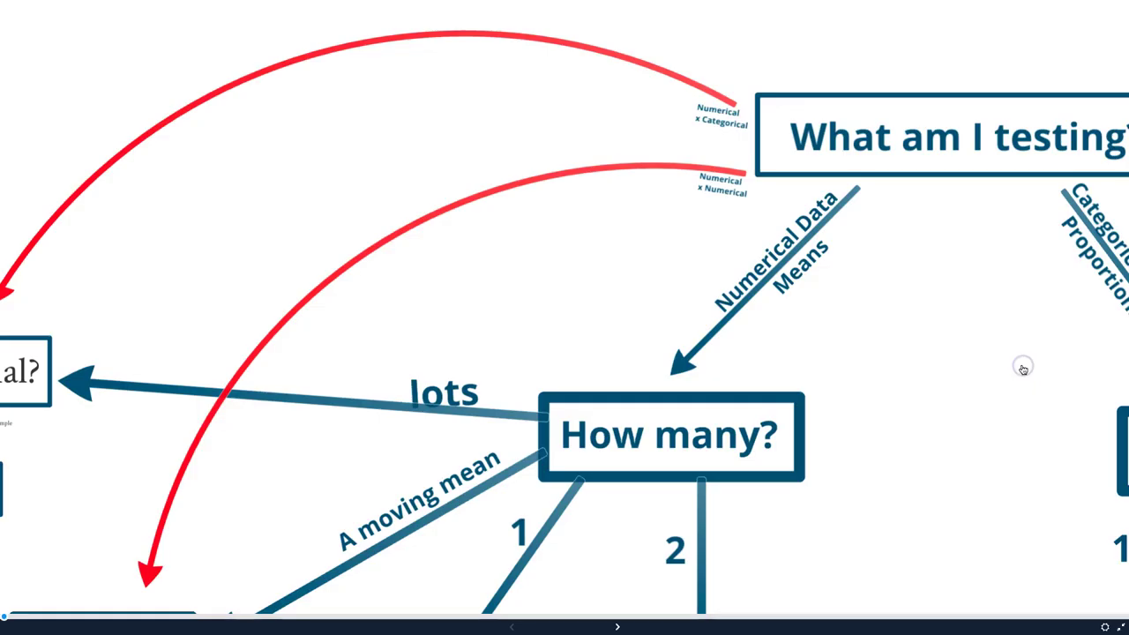
scroll(737, 315, "up", 5)
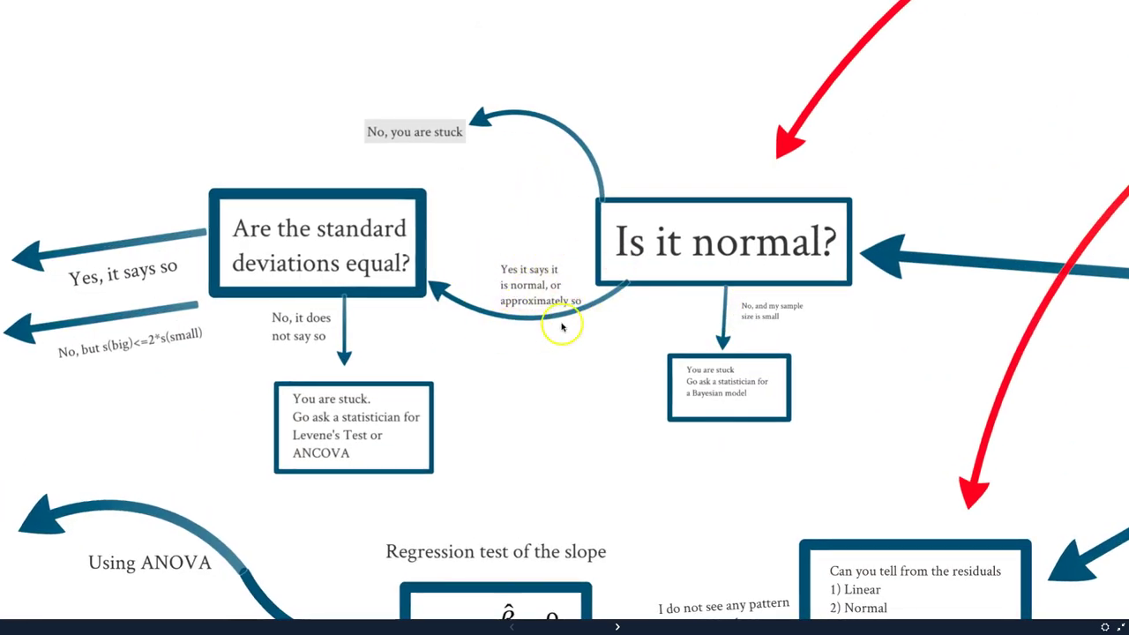
left_click_drag(290, 118, 590, 118)
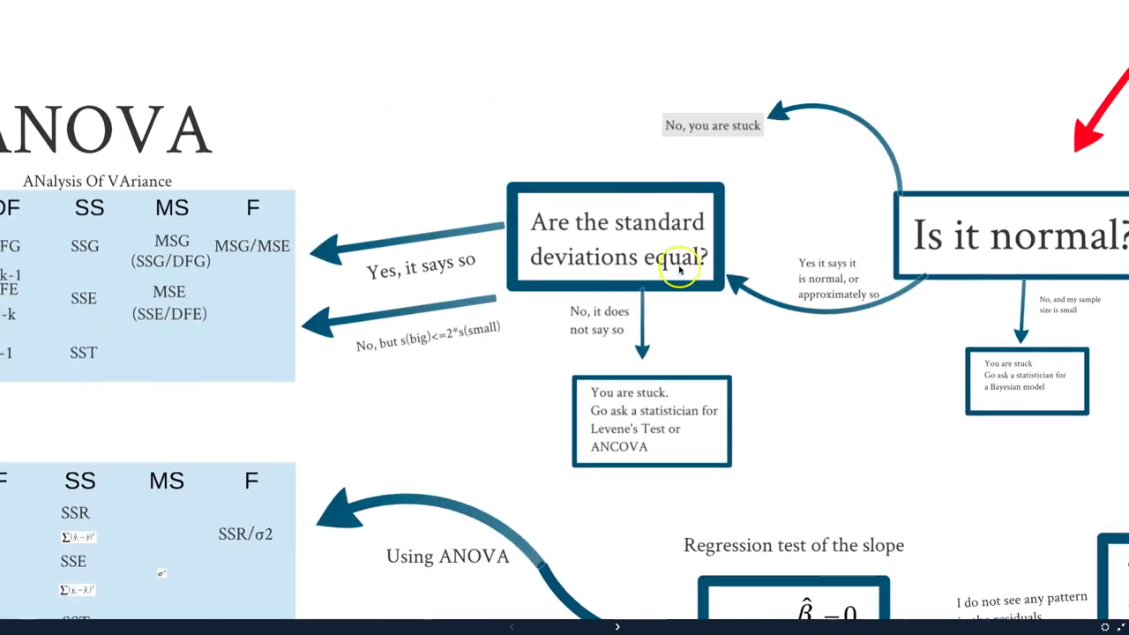
scroll(630, 277, "up", 1)
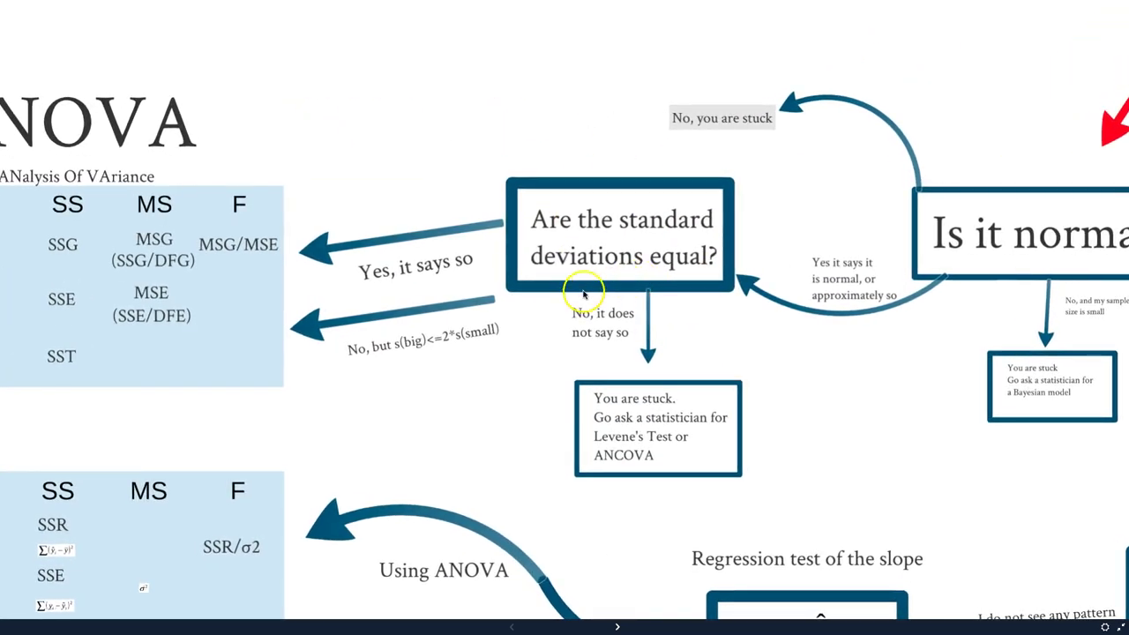
key("Escape")
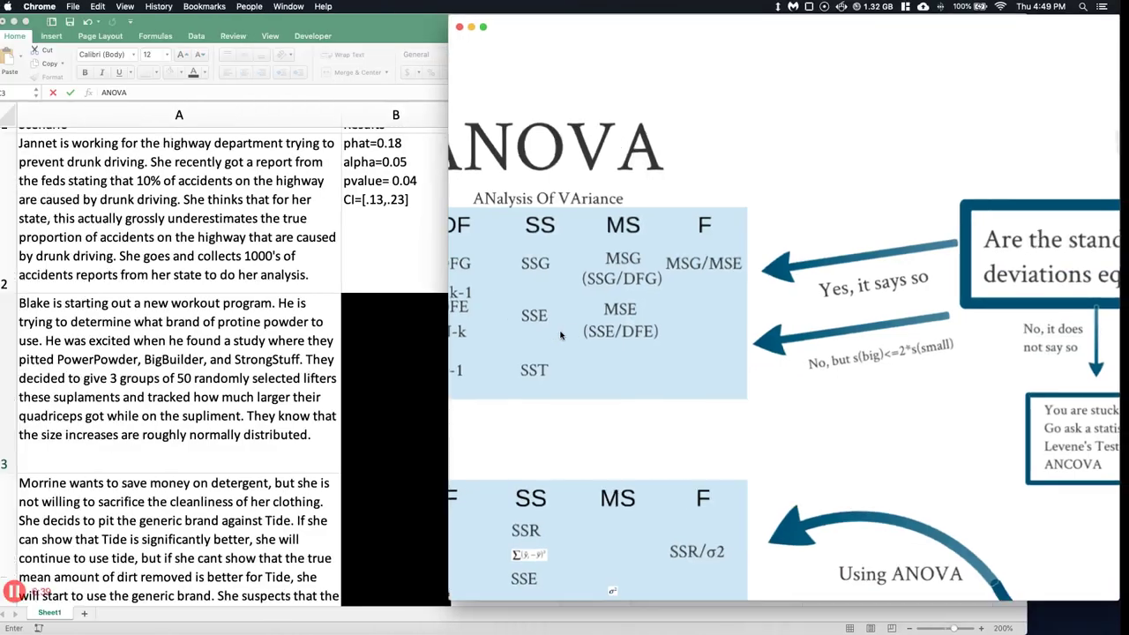
- Return to the Excel workbook and remove the black fill from the results cell B3
left_click(379, 257)
right_click(386, 349)
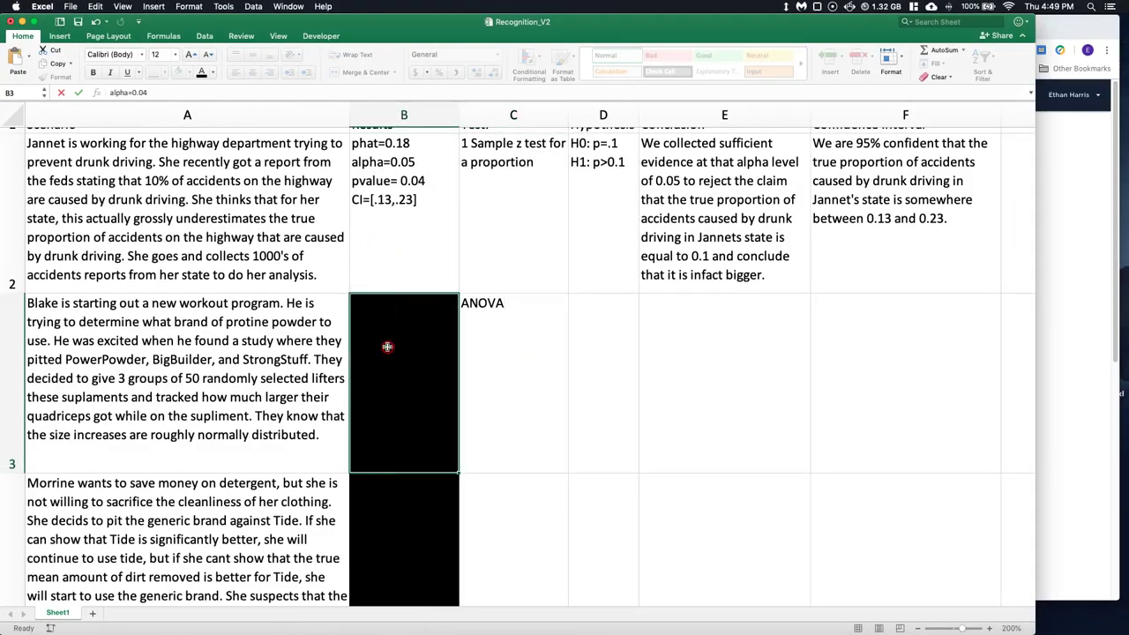
left_click(174, 74)
left_click(173, 74)
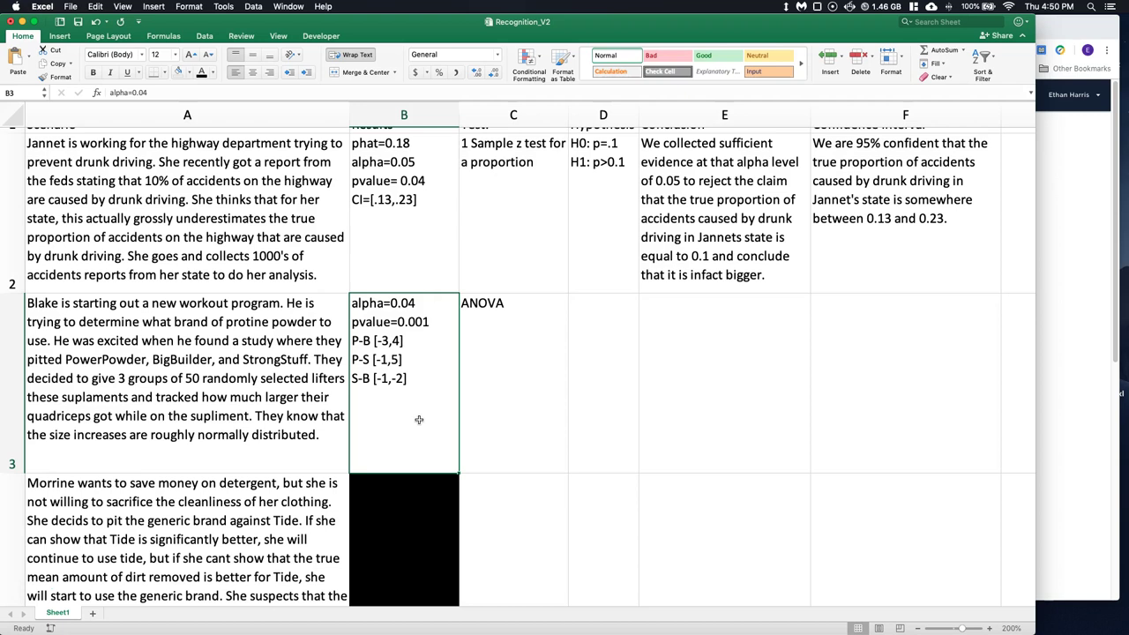
- Widen the Hypothesis column and narrow the Scenario column
left_click(600, 316)
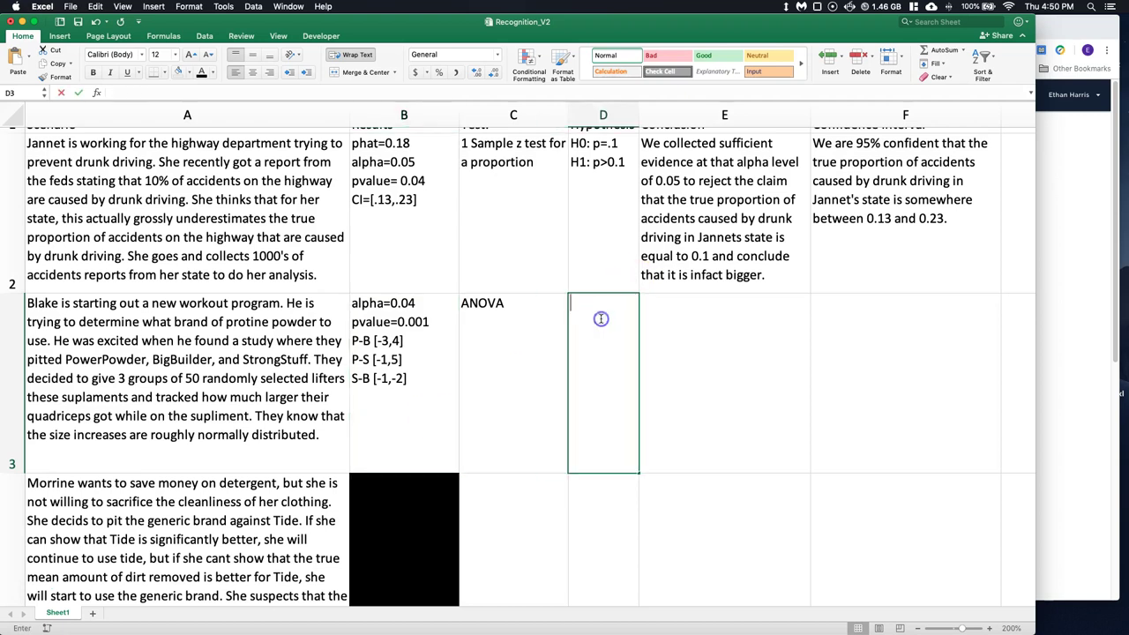
left_click(650, 116)
left_click_drag(640, 115, 675, 113)
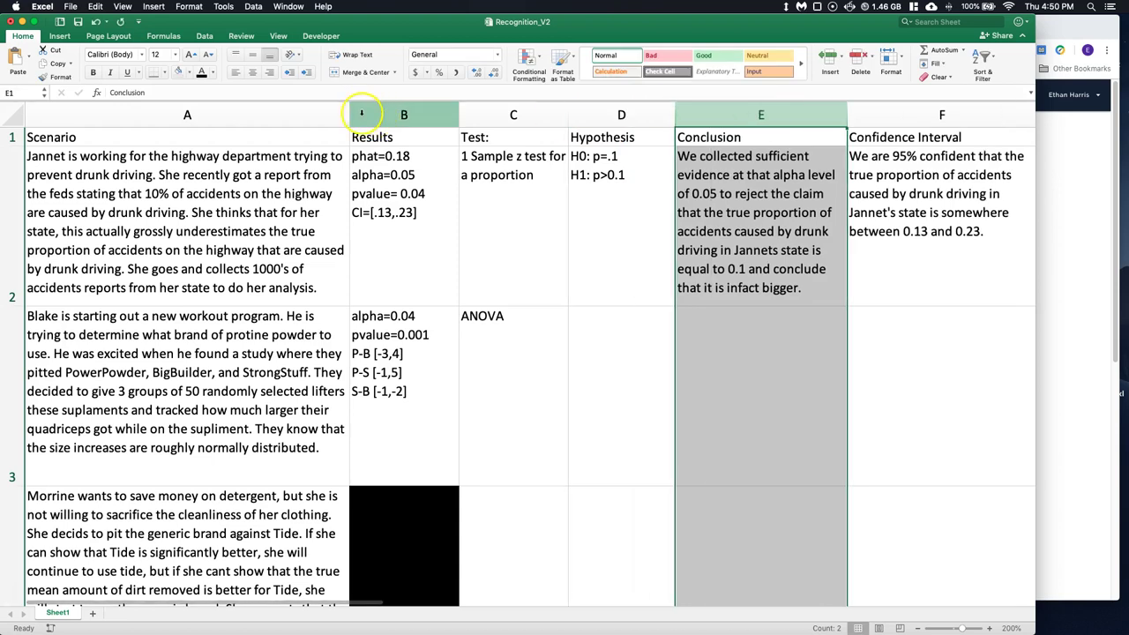
left_click_drag(349, 114, 321, 108)
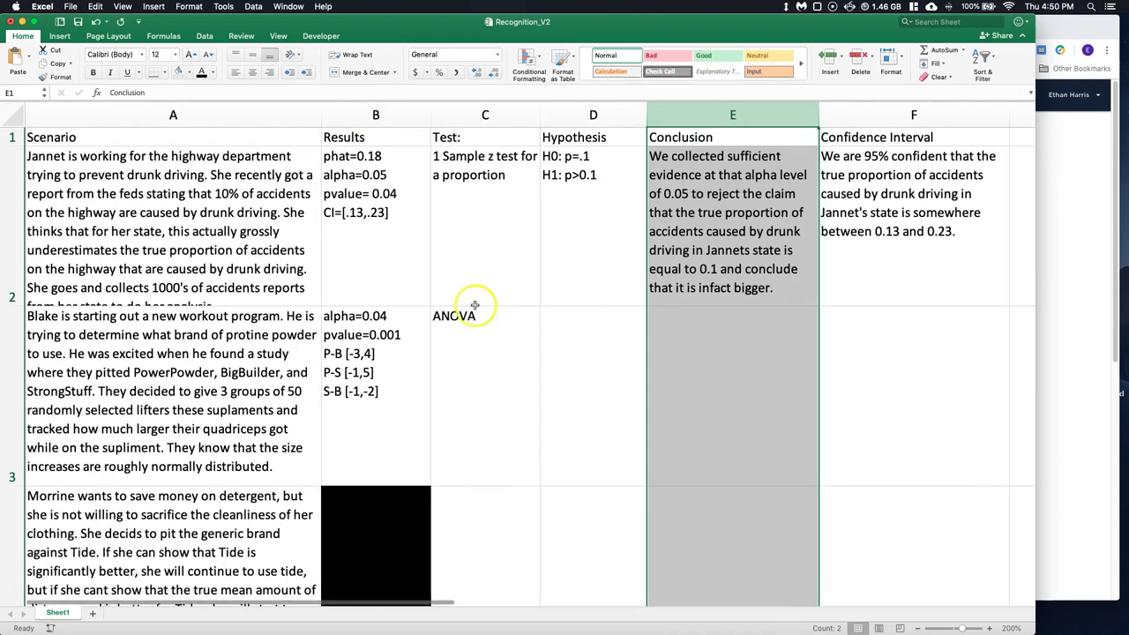
- Enter "H0: The true mean quad increase for all of the protein powders is the same." in cell D3
left_click(577, 353)
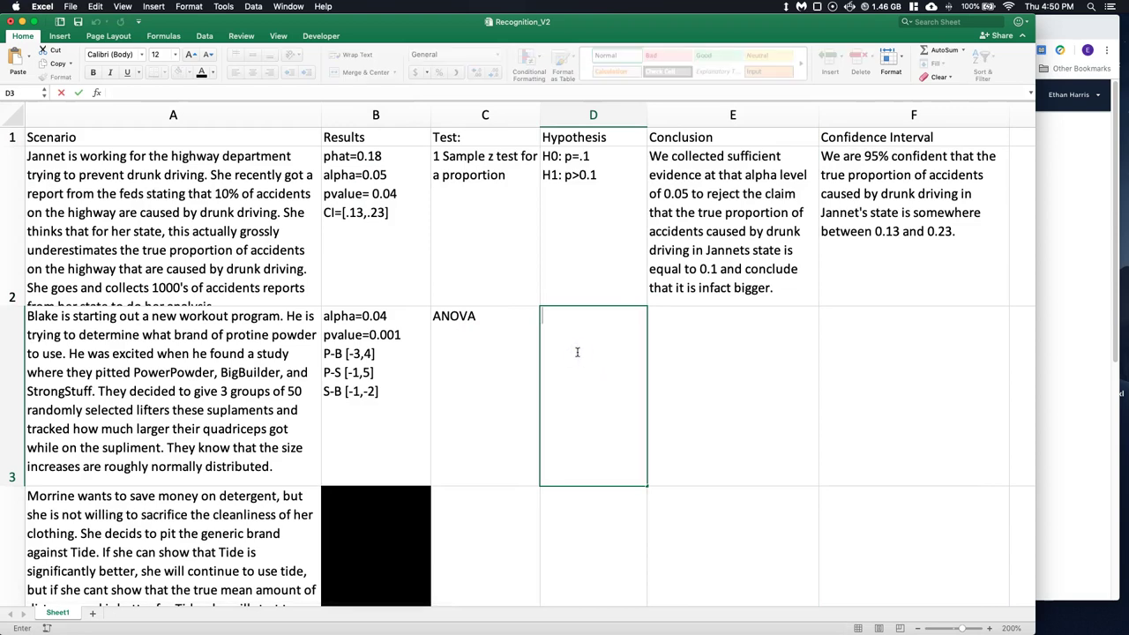
type("H0: p=.1 H1: p>0.1")
key("shift+super+Up")
key("shift+alt+Right")
type("The true mean quat")
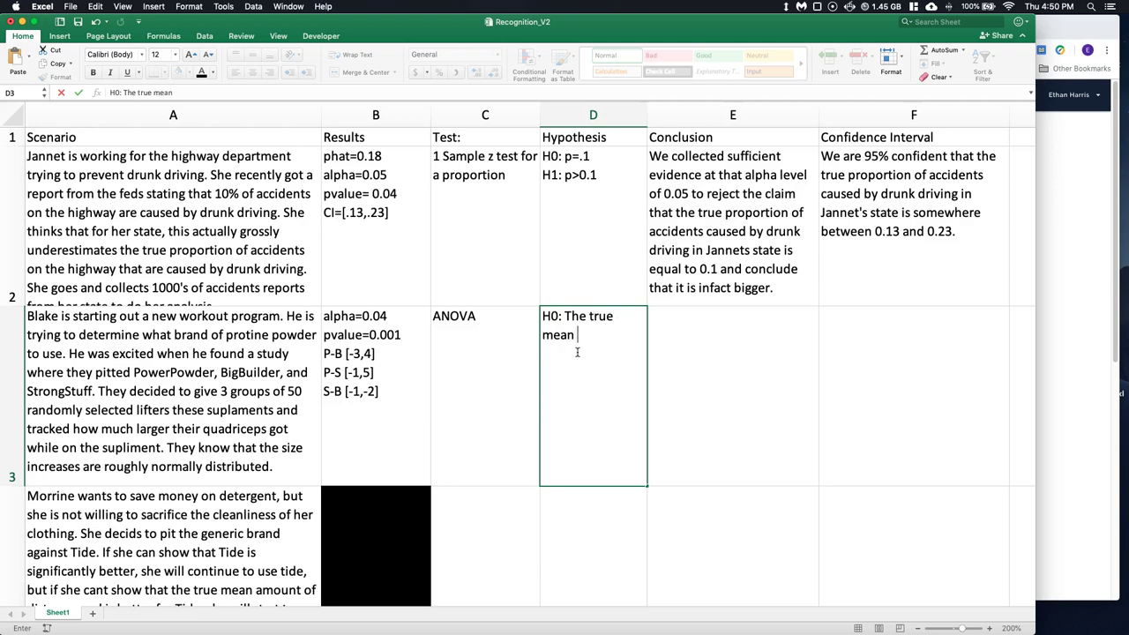
key("BackSpace")
key("BackSpace")
type("d increase for all of the")
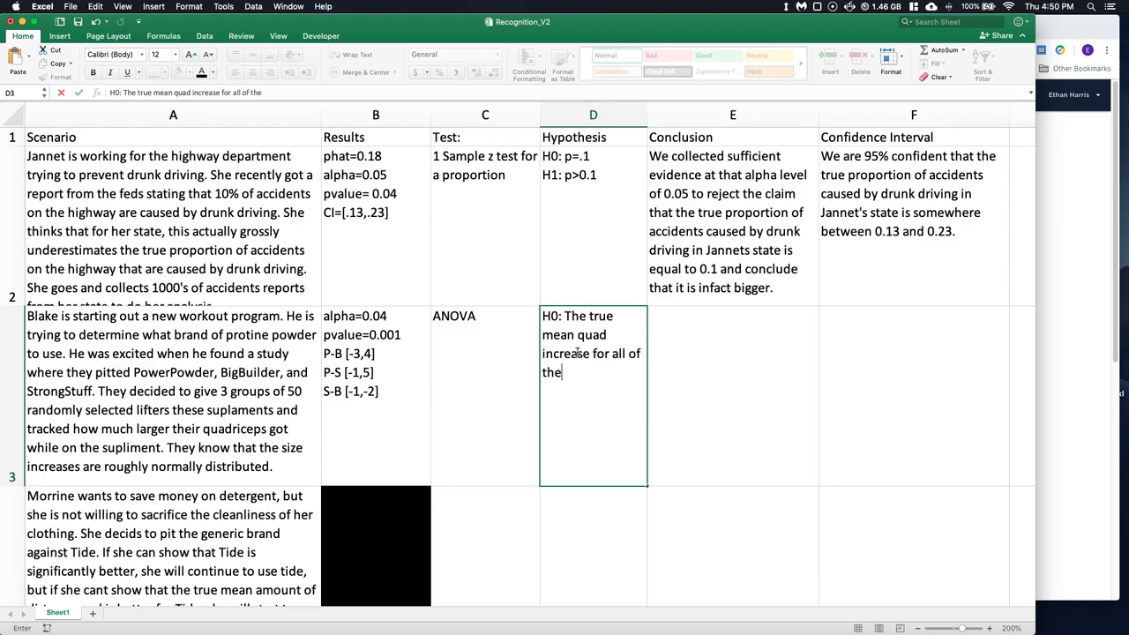
type(" protein powders is the same.")
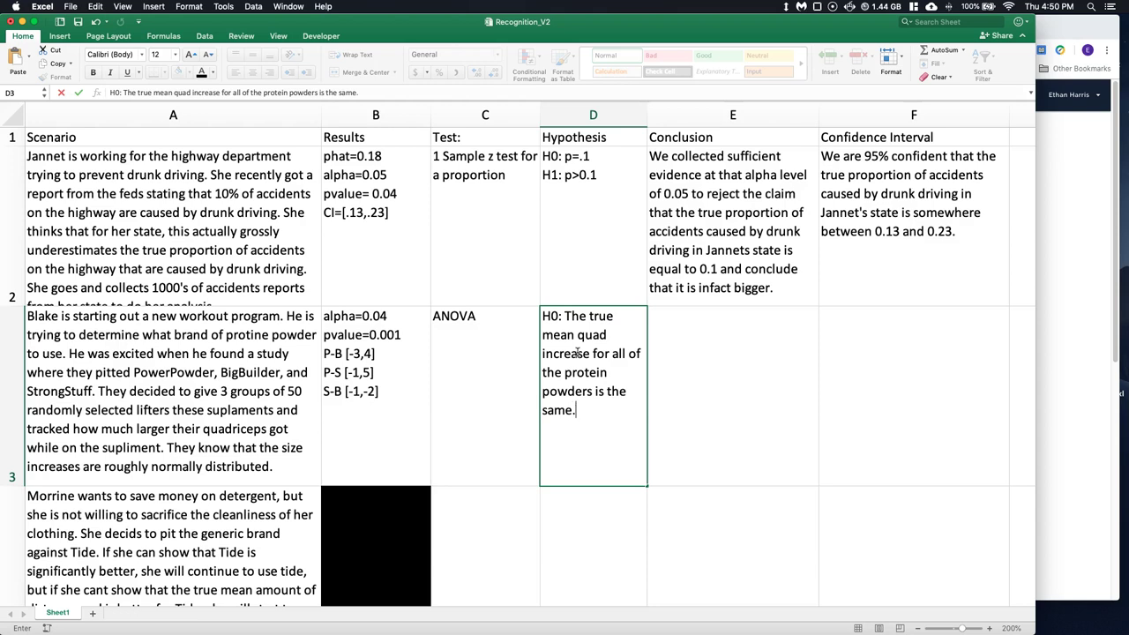
- Add on a new line in D3 "H1: At least one true mean quad increase for a group is different that the others"
scroll(577, 353, "down", 1)
left_click(559, 353)
left_click(602, 269)
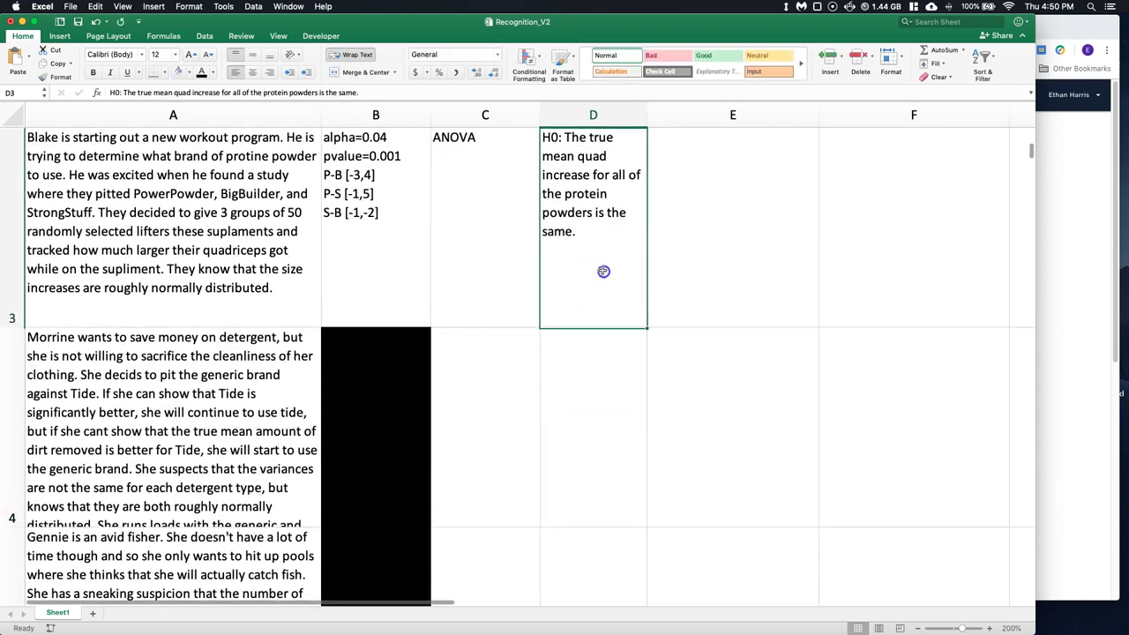
double_click(575, 234)
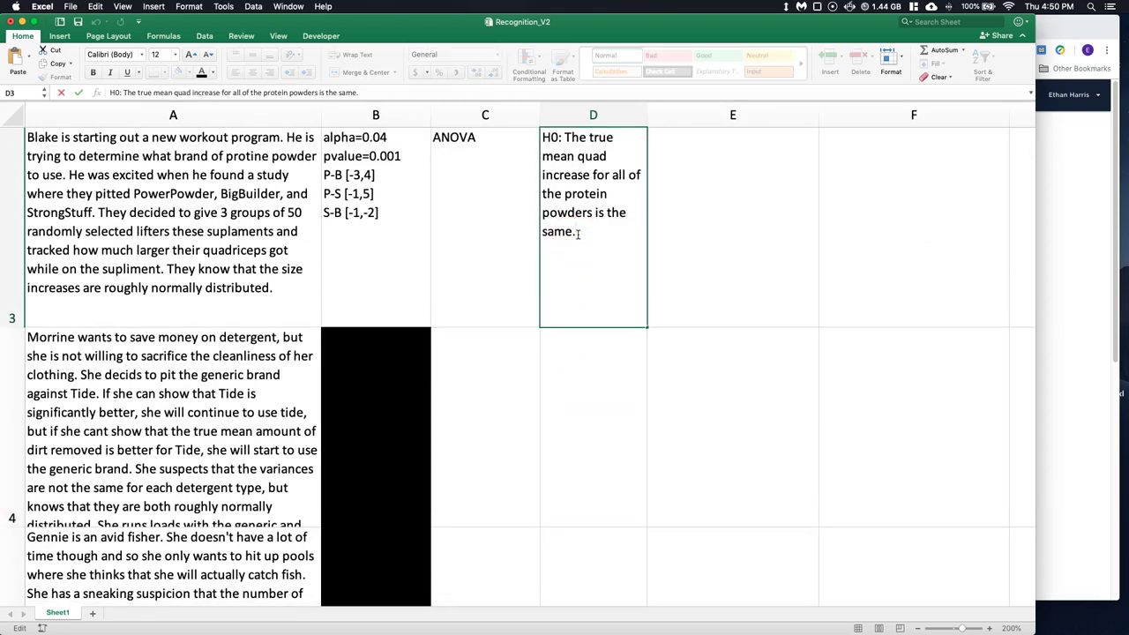
type("H1: T")
key("BackSpace")
type("At least one true")
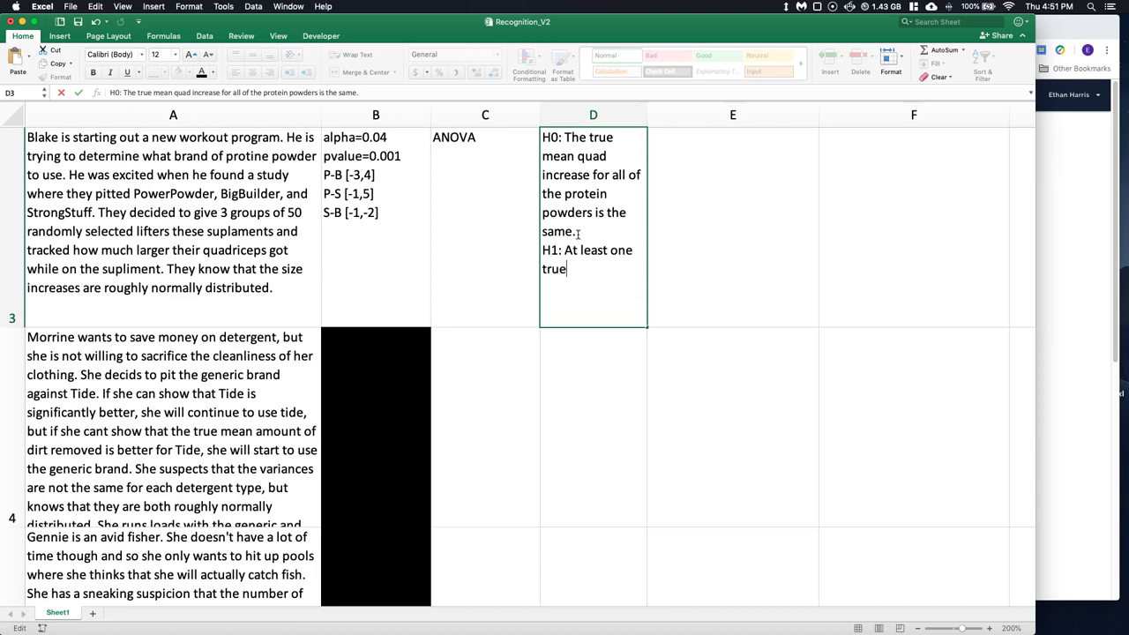
type(" mean quad increase")
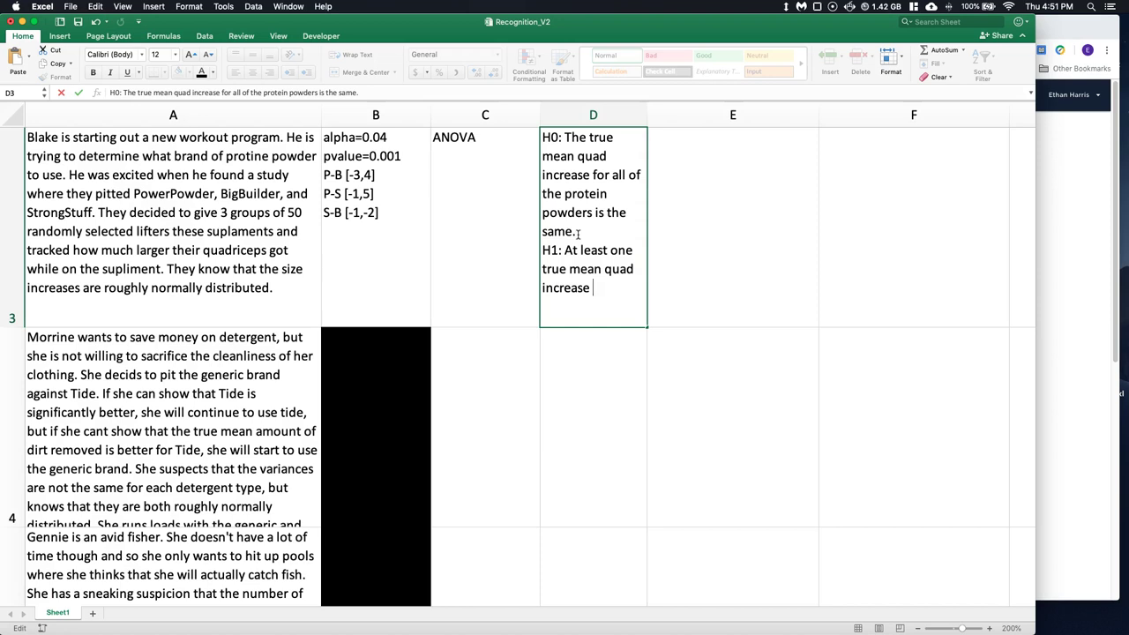
left_click(615, 275)
type("e for a c")
key("BackSpace")
type("group is differe")
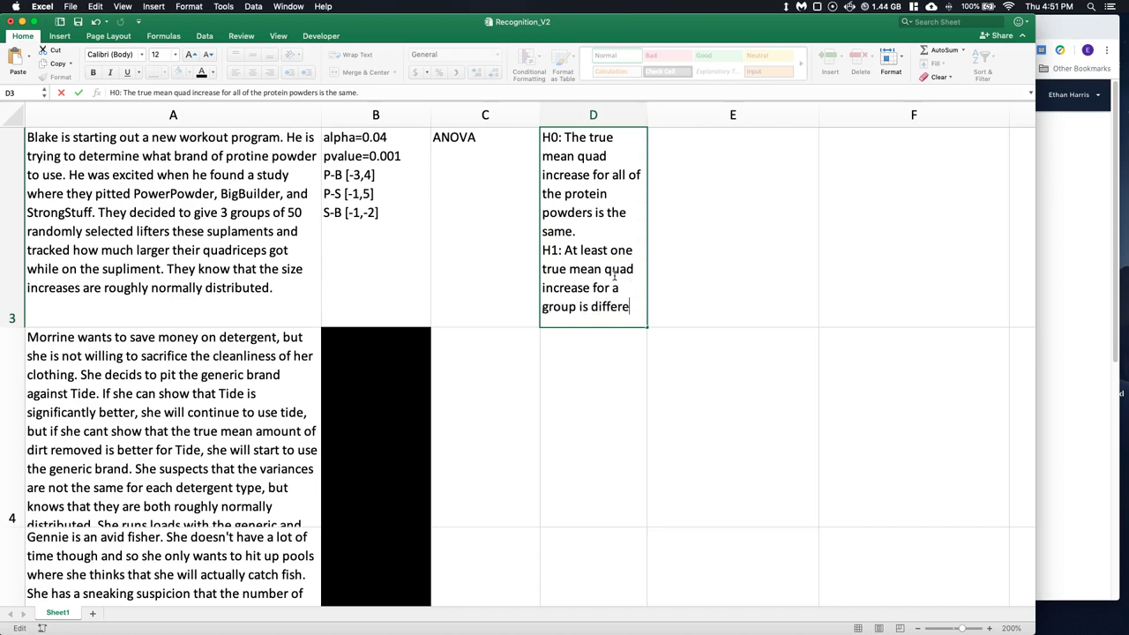
type("nt that the others")
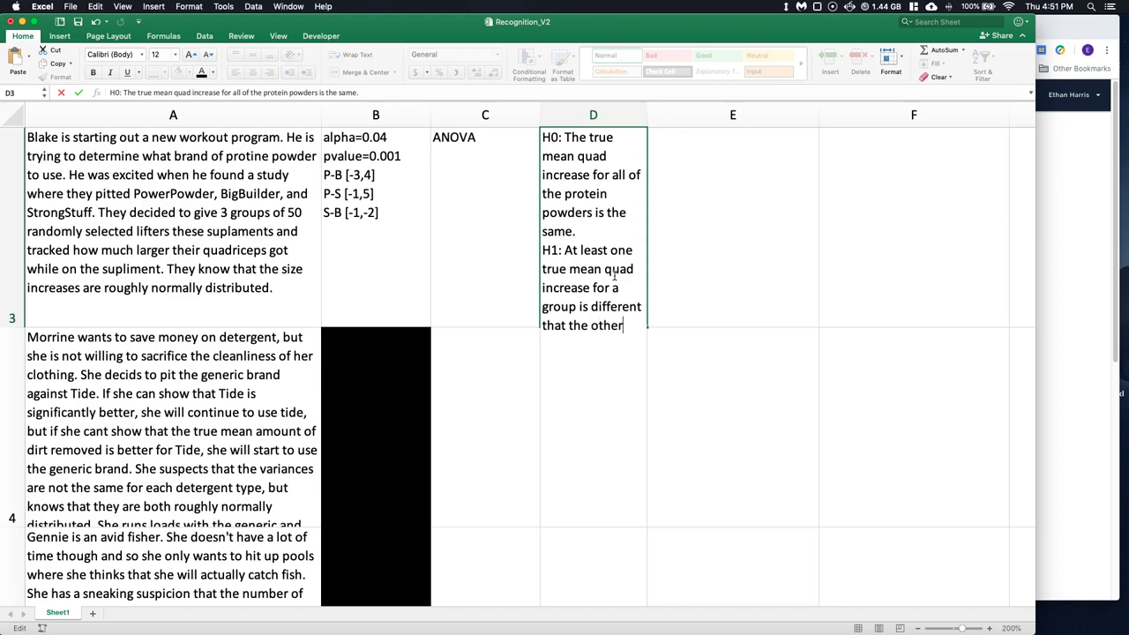
- Widen the Hypothesis column further, to a width of about 16.33
left_click(651, 115)
left_click_drag(648, 115, 661, 115)
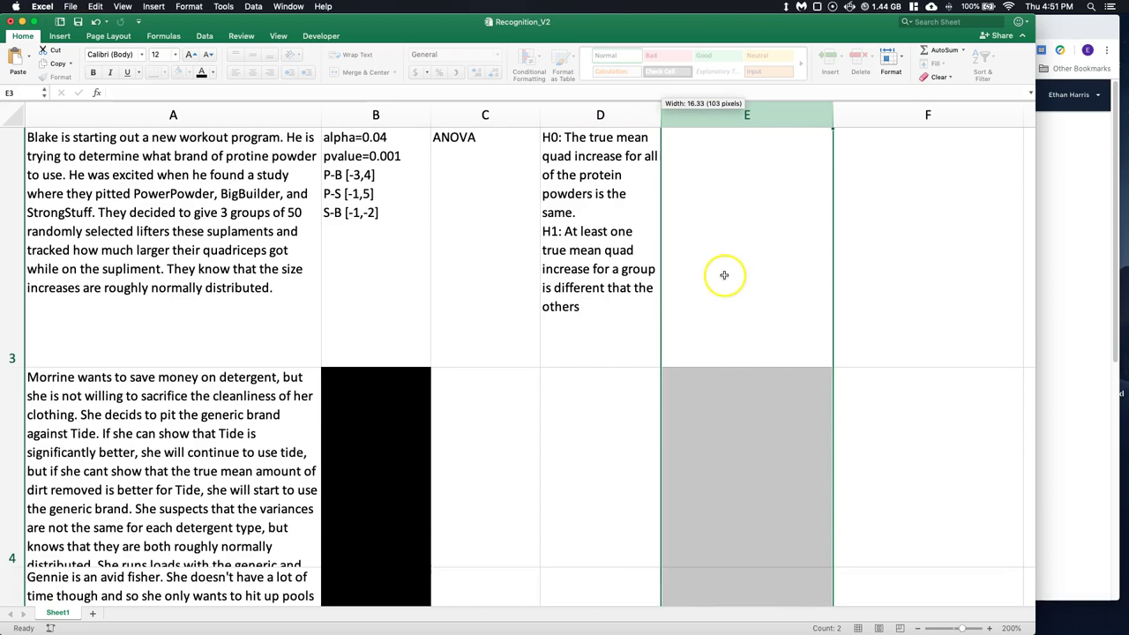
left_click(724, 275)
scroll(645, 456, "up", 4)
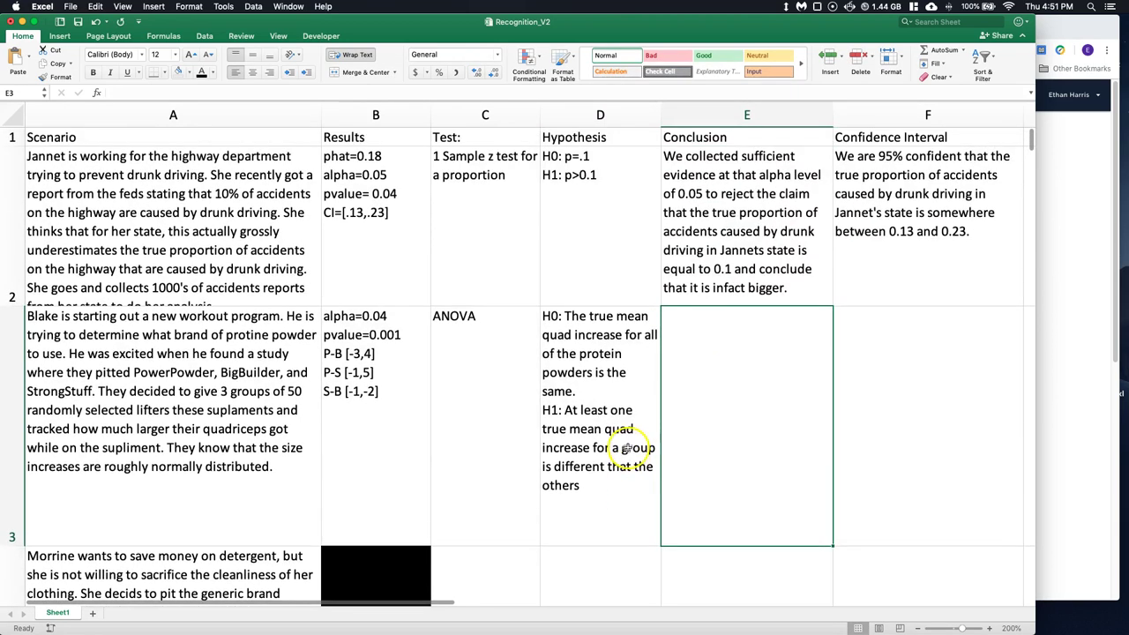
- Reuse the conclusion text from E2 in cell E3 and change its alpha level to 0.04
double_click(698, 348)
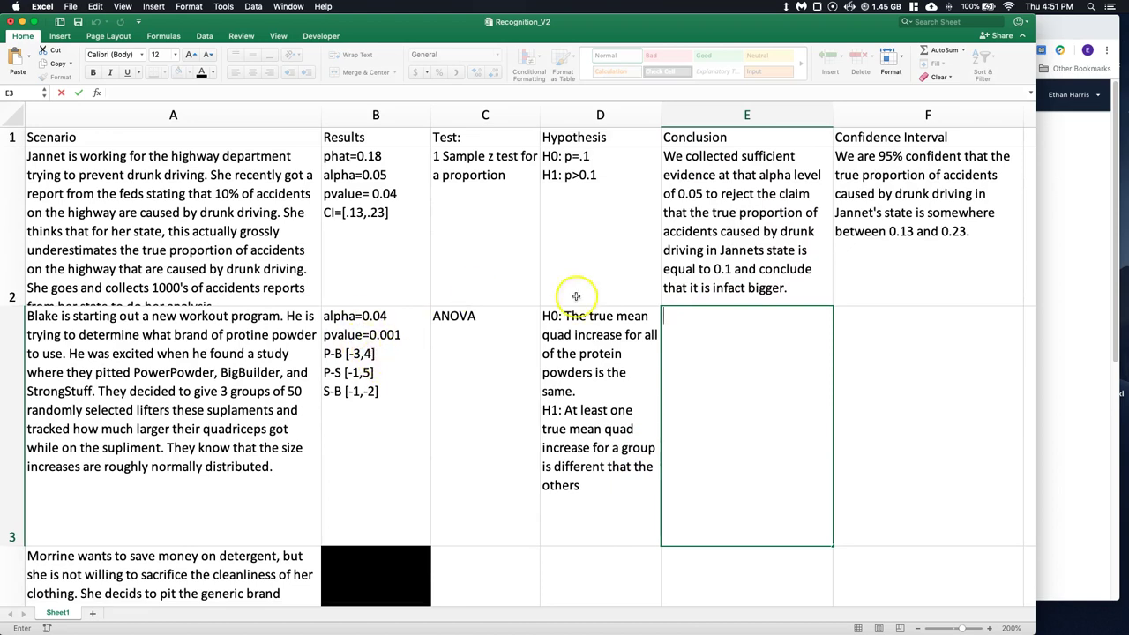
type("We collected sufficient evidence at that alpha level of 0.05 to reject the claim that the true proportion of accidents caused by drunk driving in Jannets state is equal to 0.1 and conclude that it is infact bigger.")
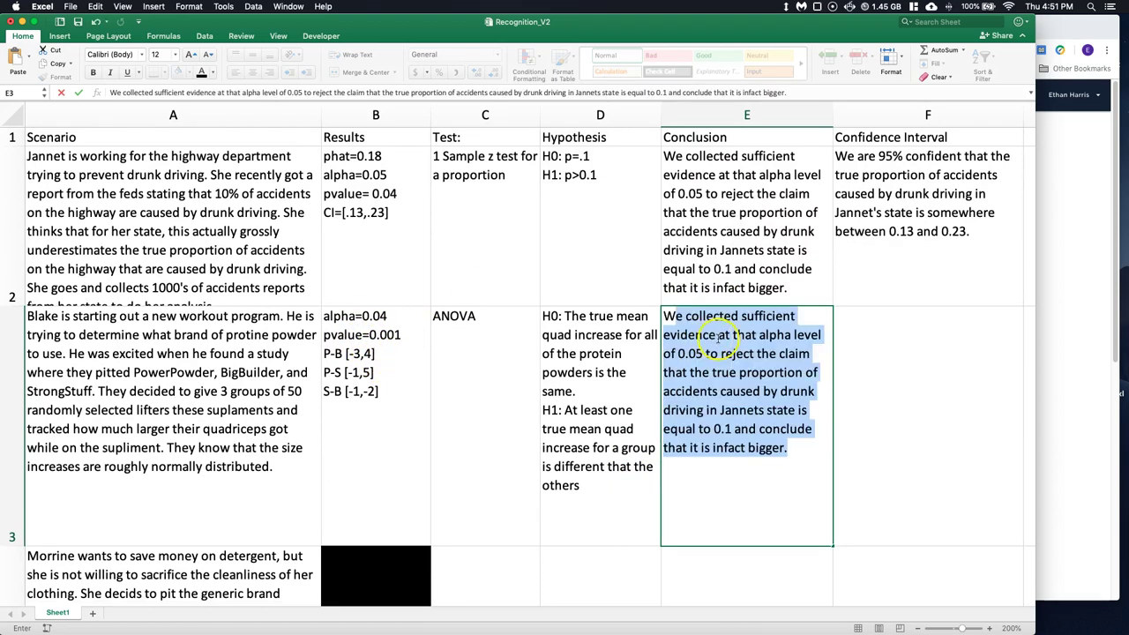
left_click(705, 354)
key("BackSpace")
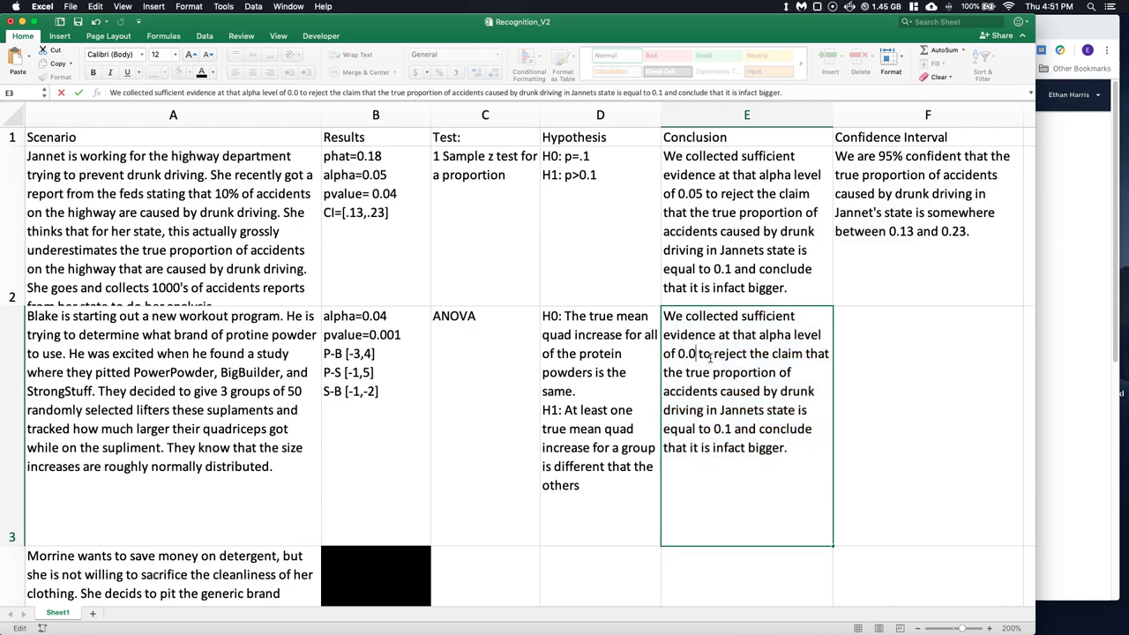
type("4")
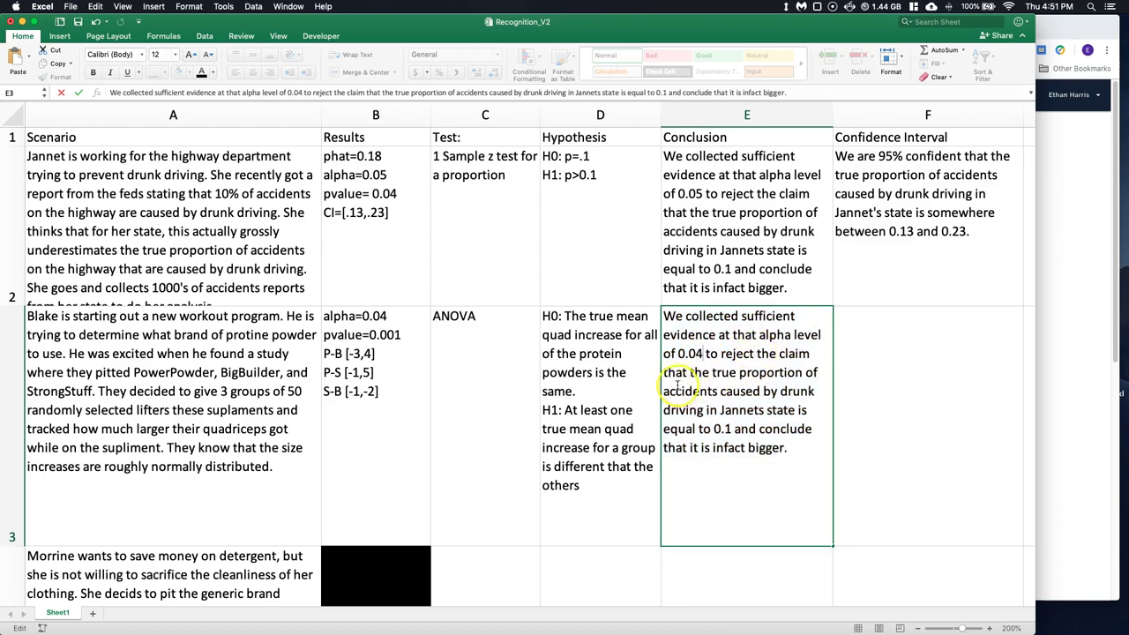
- Replace the E3 text after "the true" with "mean quad increase for all of the groups is the same and conclude that at least one is different."
left_click_drag(739, 372, 830, 479)
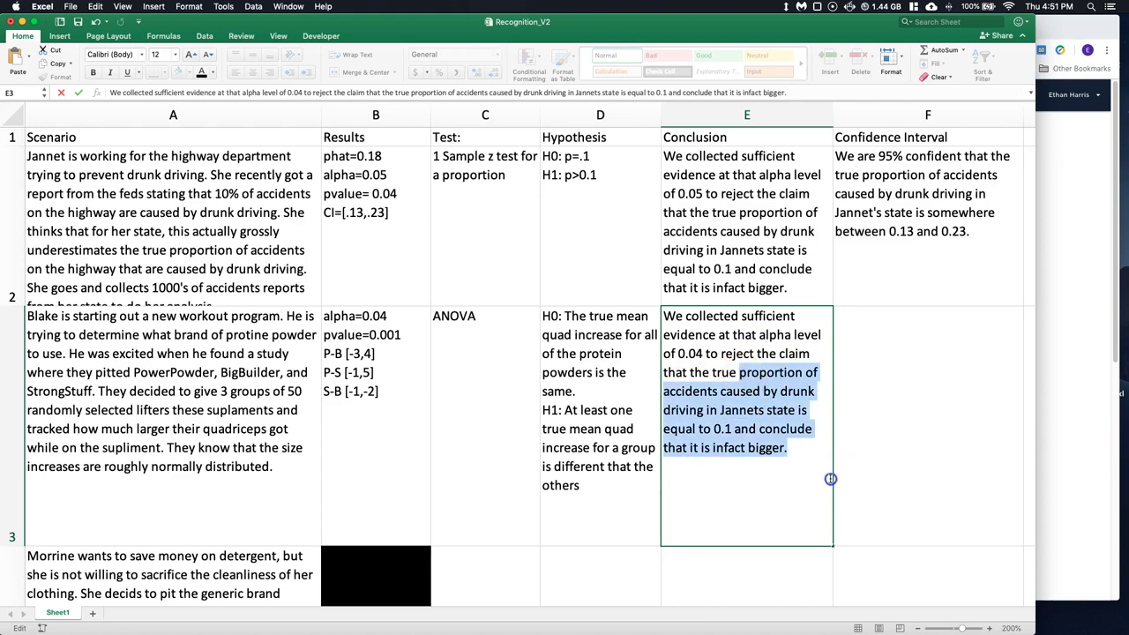
key("BackSpace")
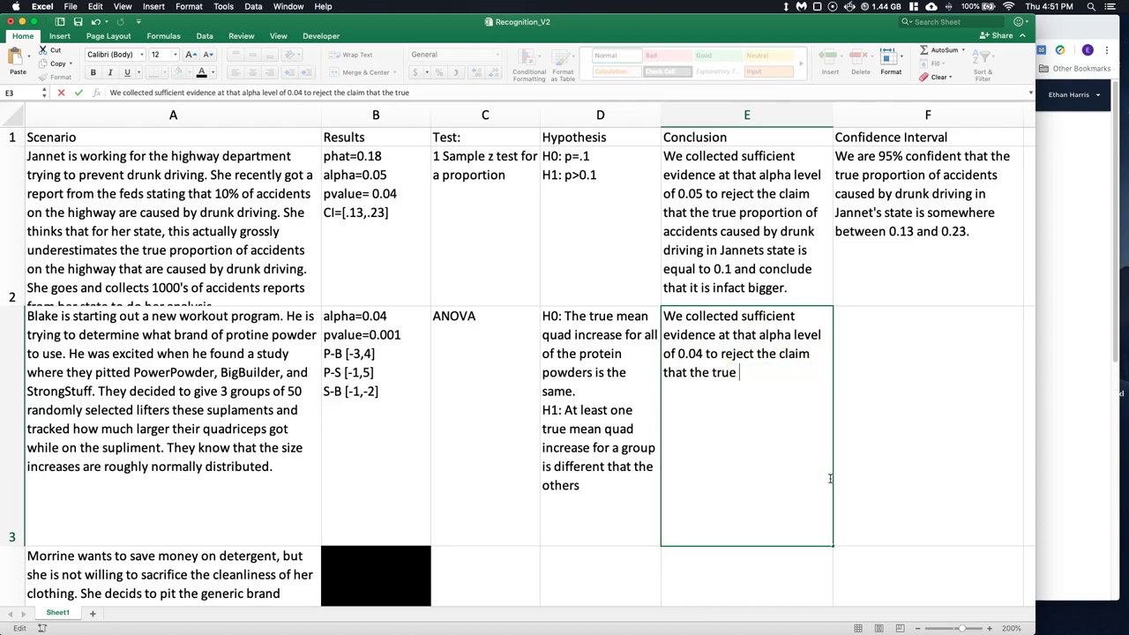
type("mean quad increase for all of the groups is the same and conlc")
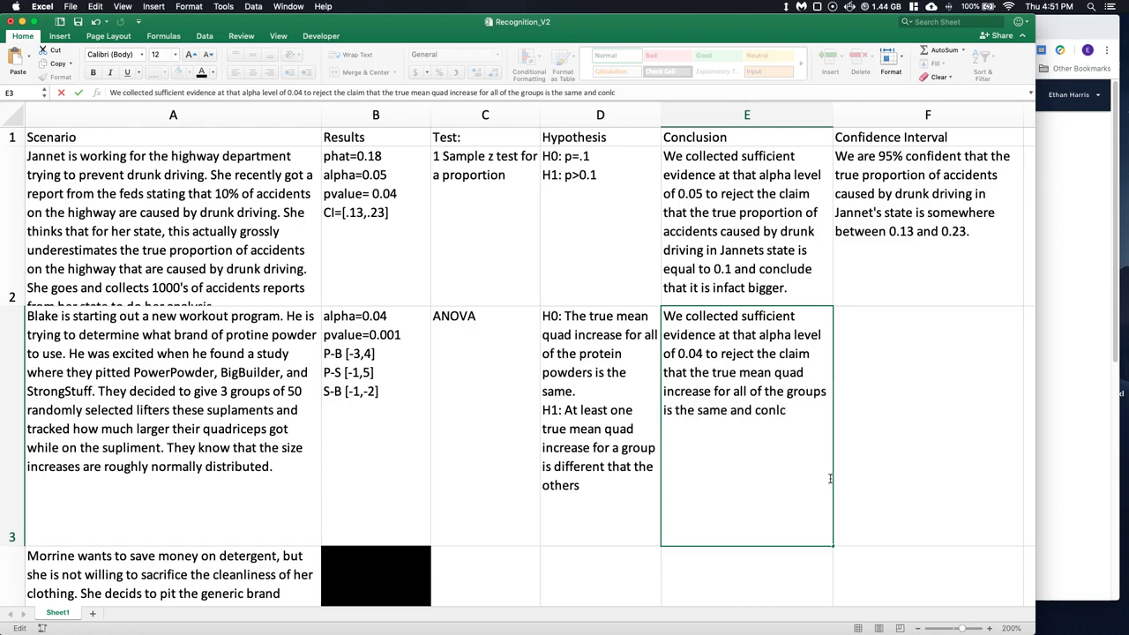
key("BackSpace")
key("BackSpace")
type("clude that at least on")
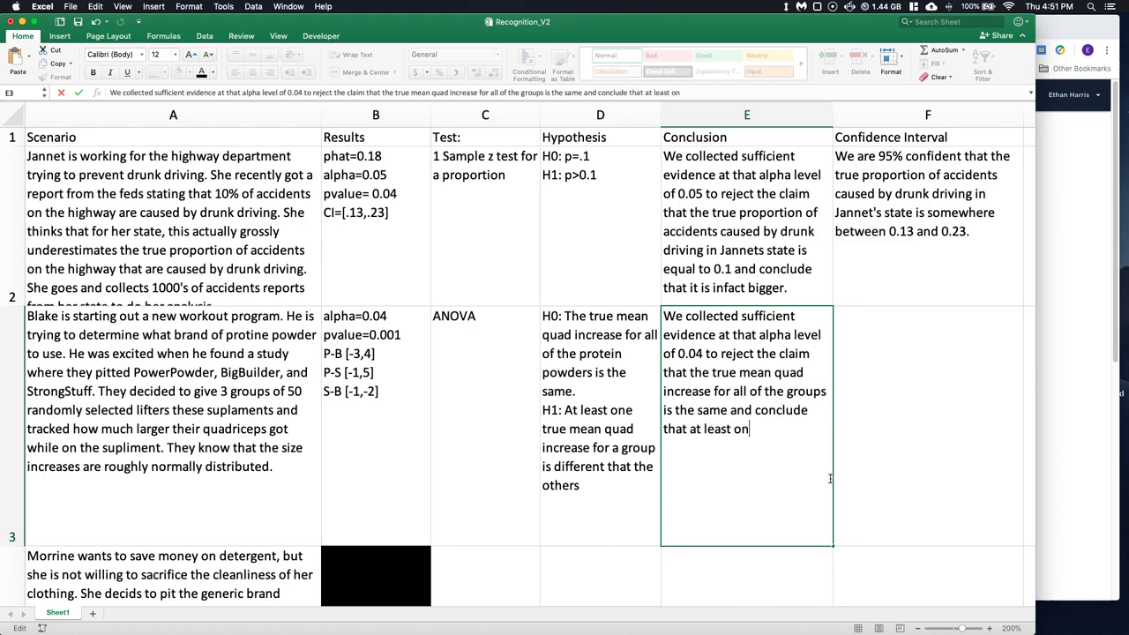
type("e is different.")
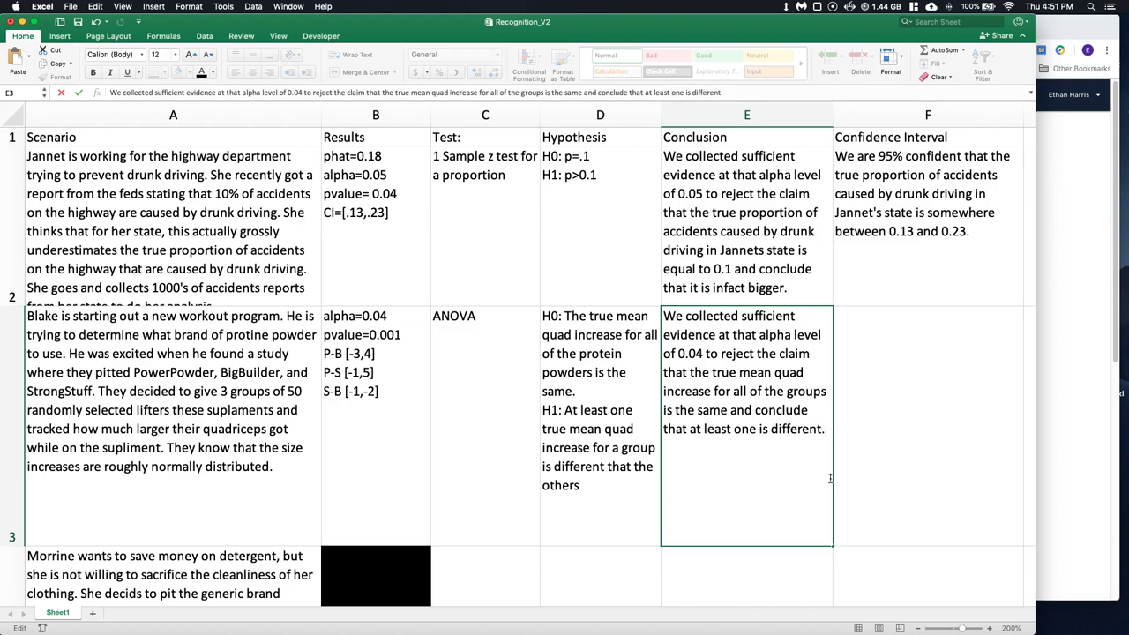
- Enter in F3 "We are 96% confident that the true mean differences in quad size for the following powders are contained in the following comparisons:"
left_click(880, 323)
double_click(880, 324)
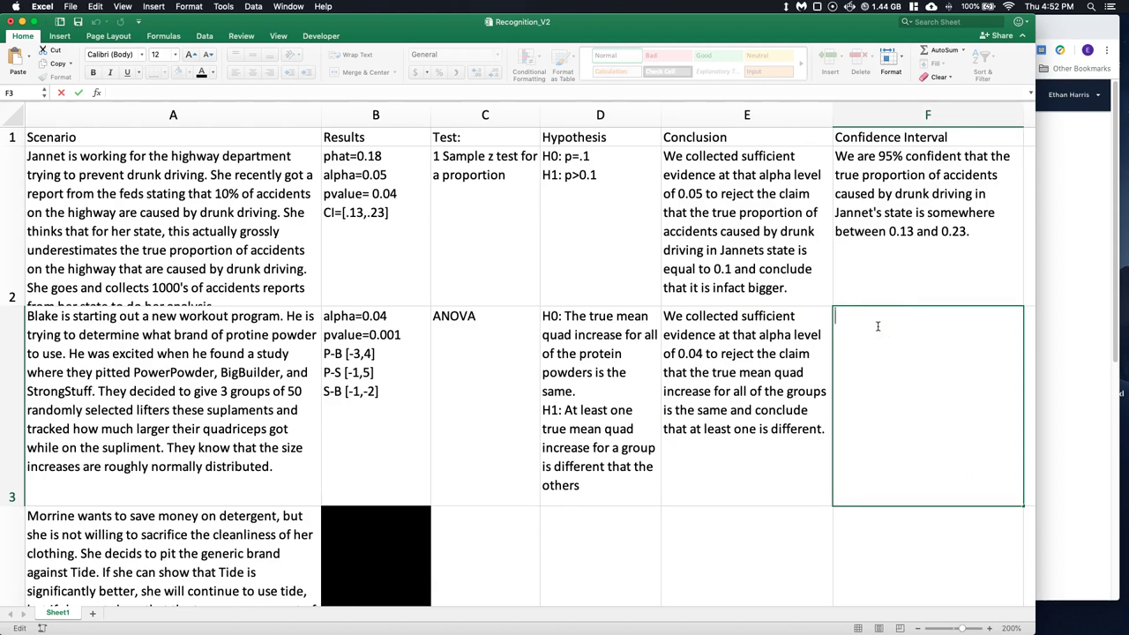
type("We are")
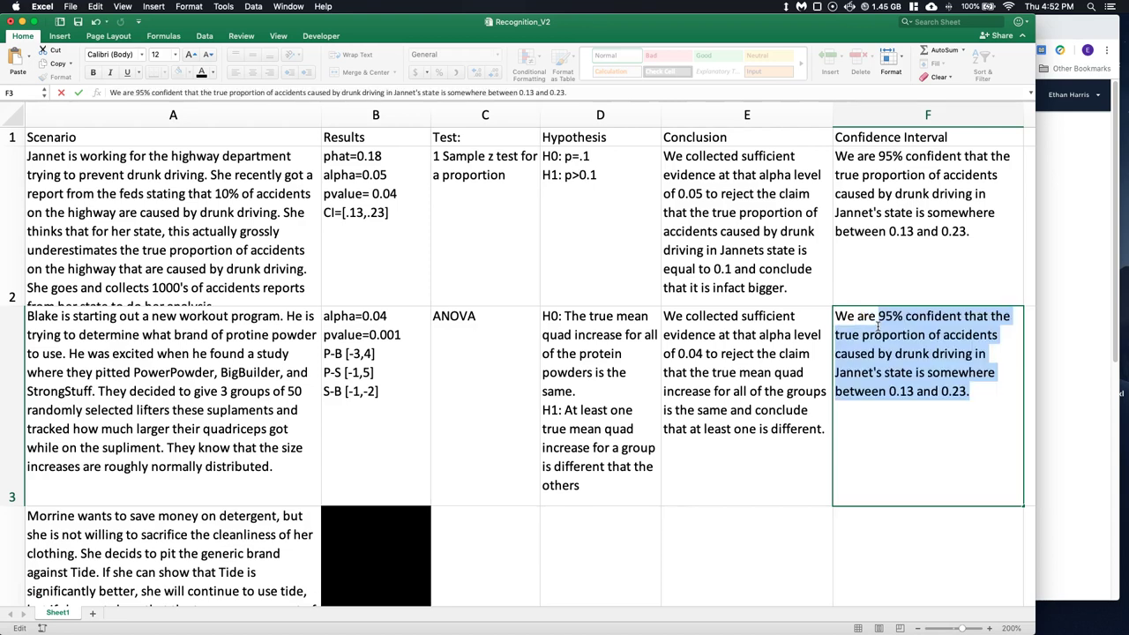
type("96%")
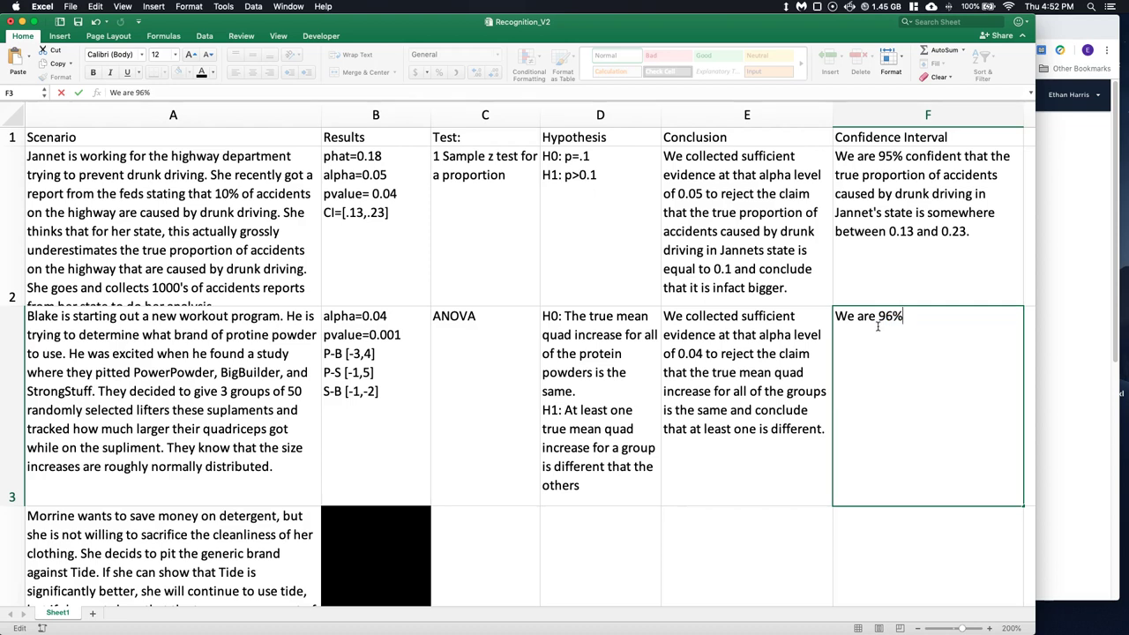
type(" confident that the true me")
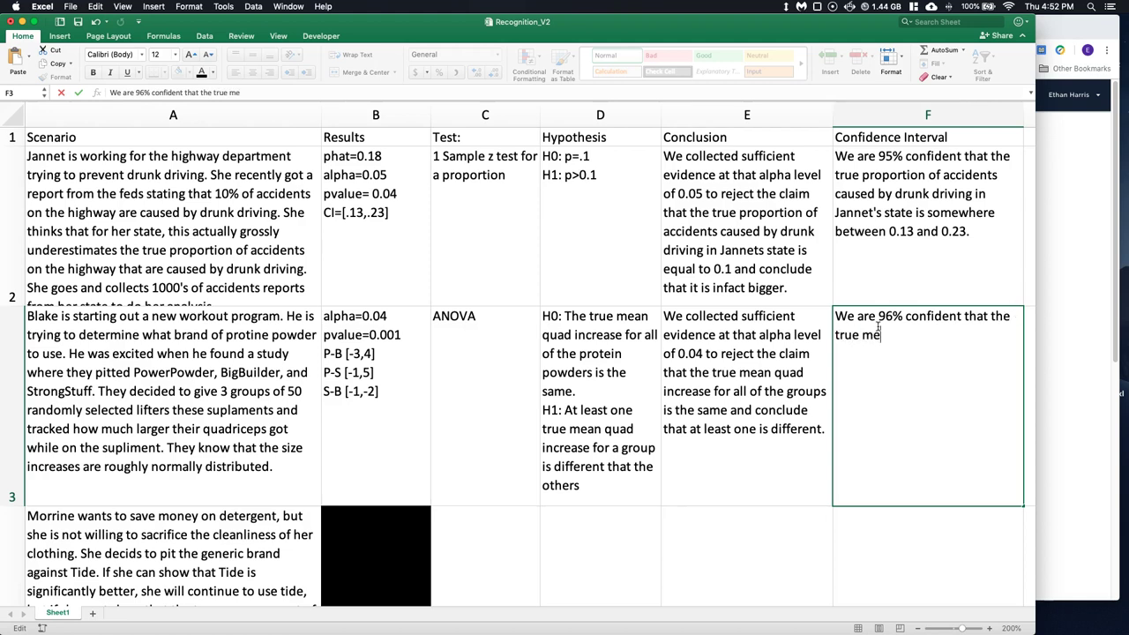
type("an differne")
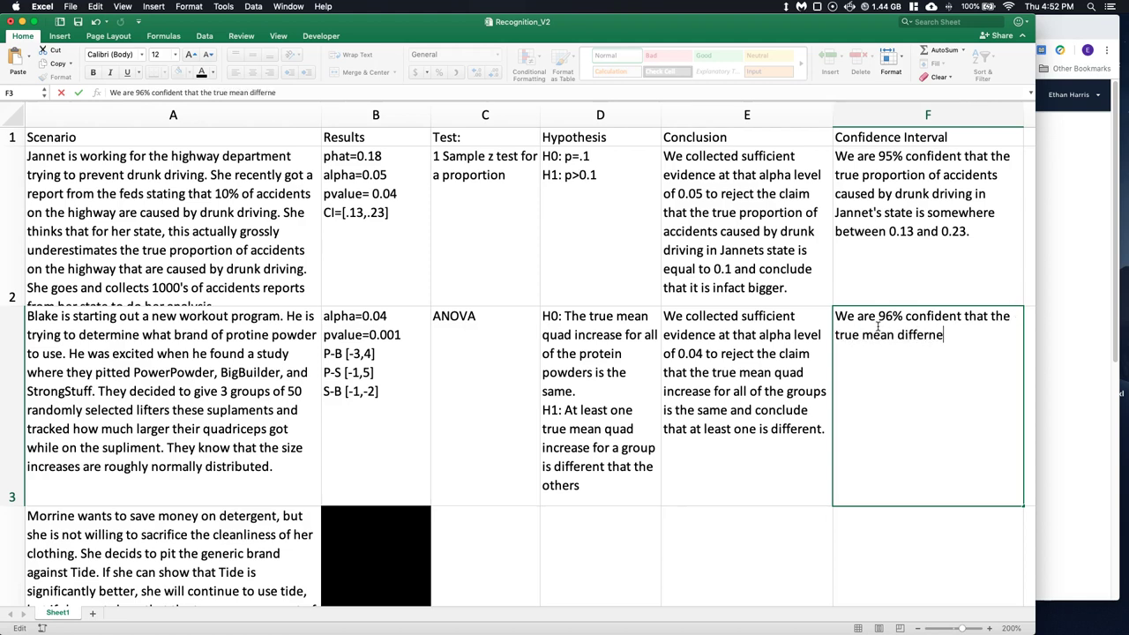
key("BackSpace")
key("BackSpace")
type("ences in quad ")
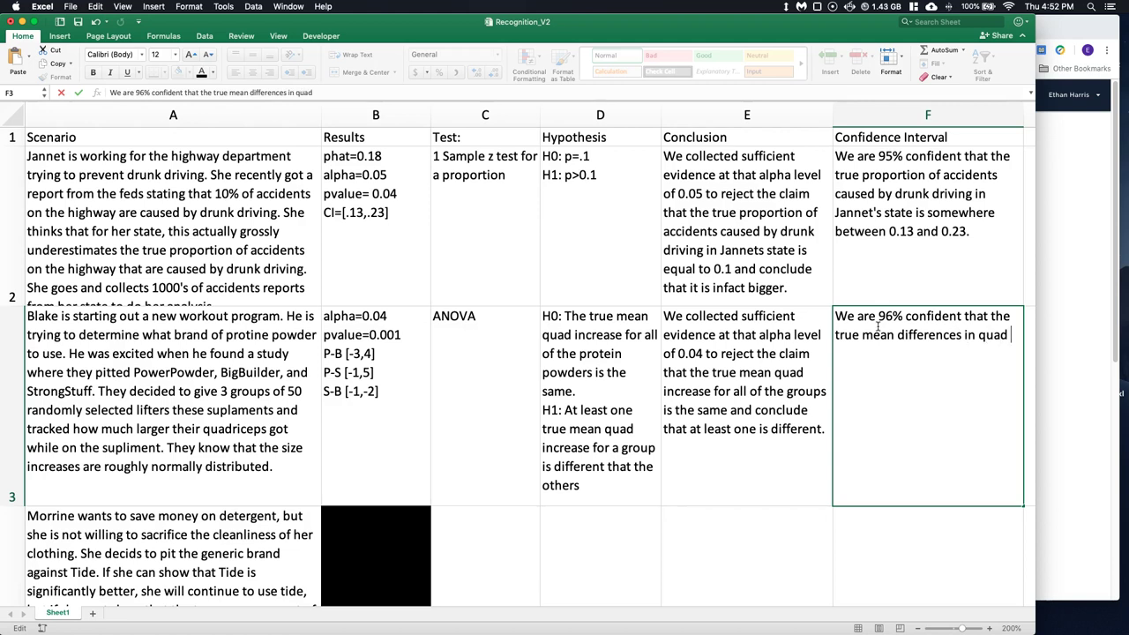
type("size for the following powders are contained in the ")
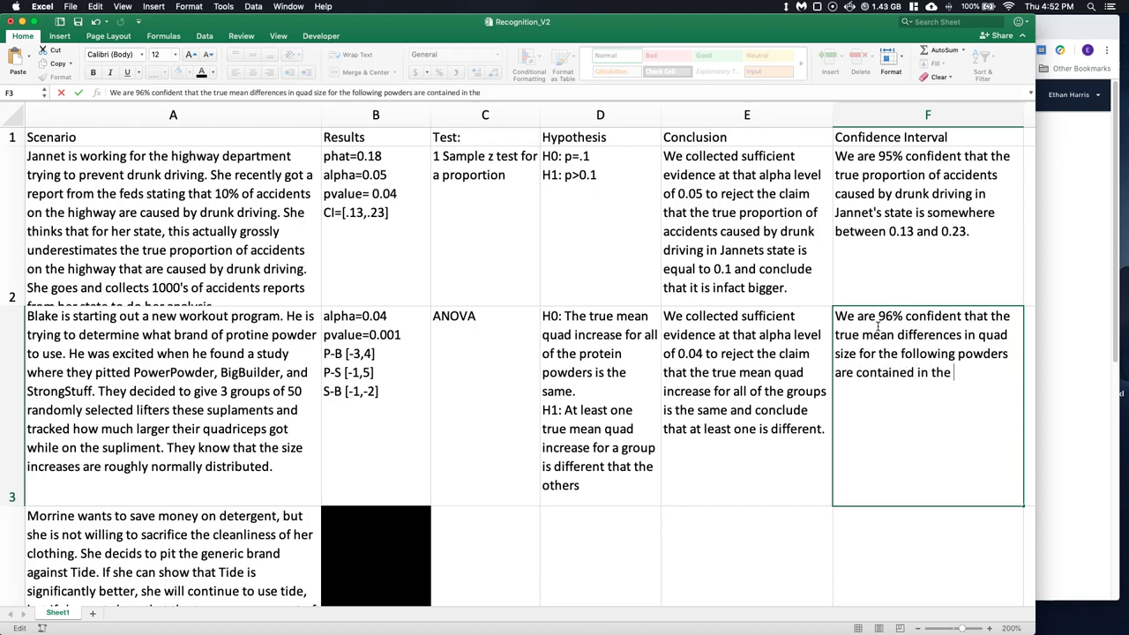
type("following ")
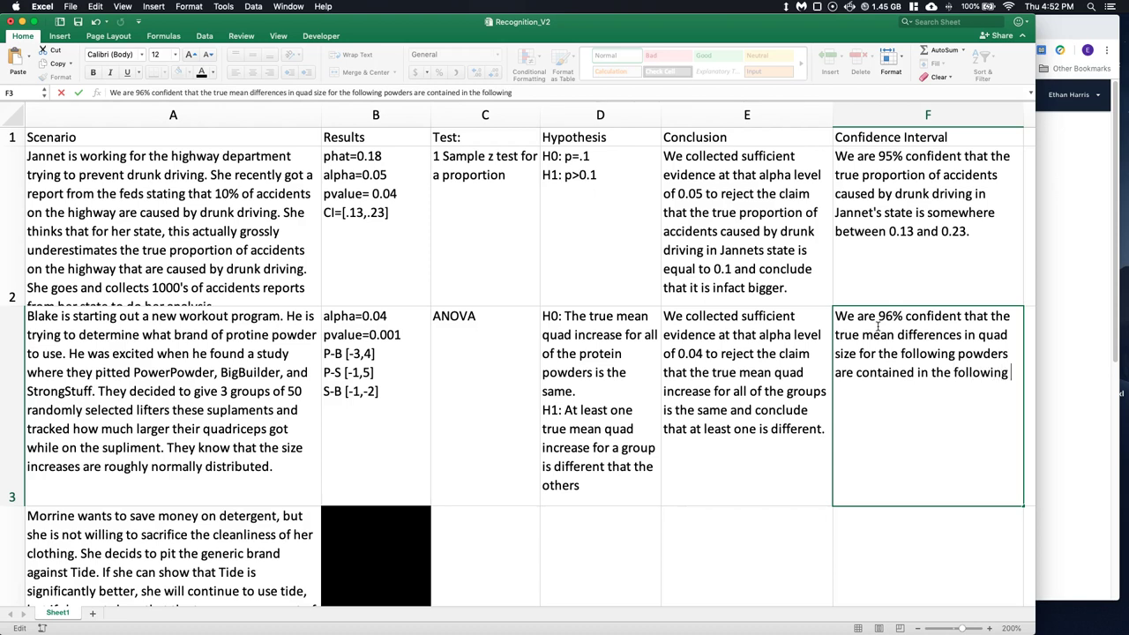
type("comparisons")
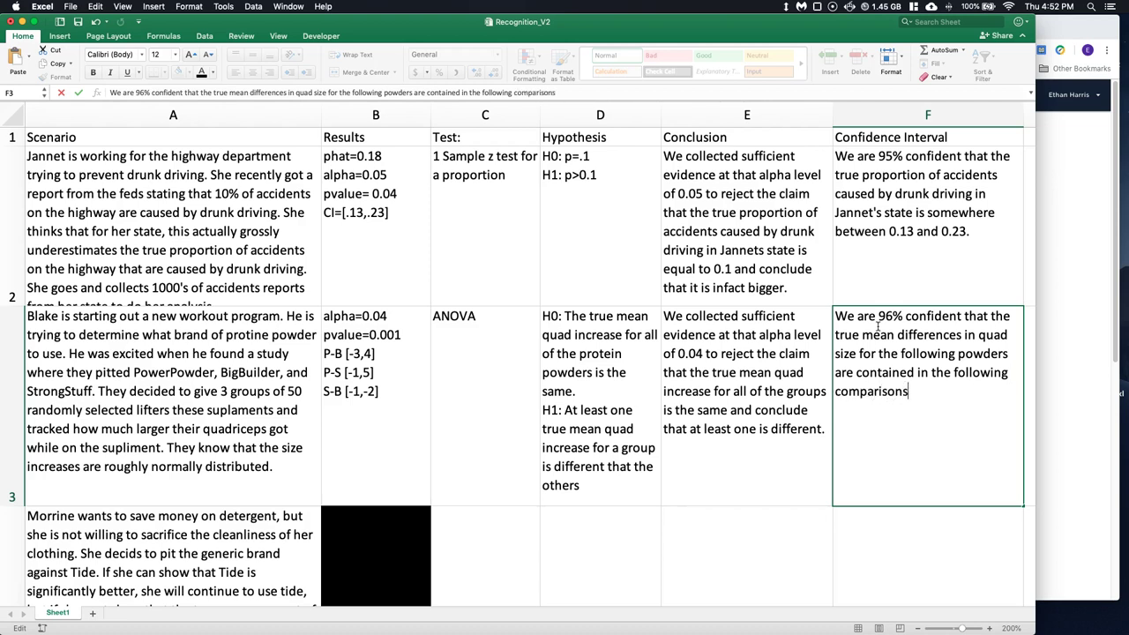
type(":")
- Copy the P-B, P-S and S-B interval lines from B3 onto new lines below the sentence in F3
left_click(373, 392)
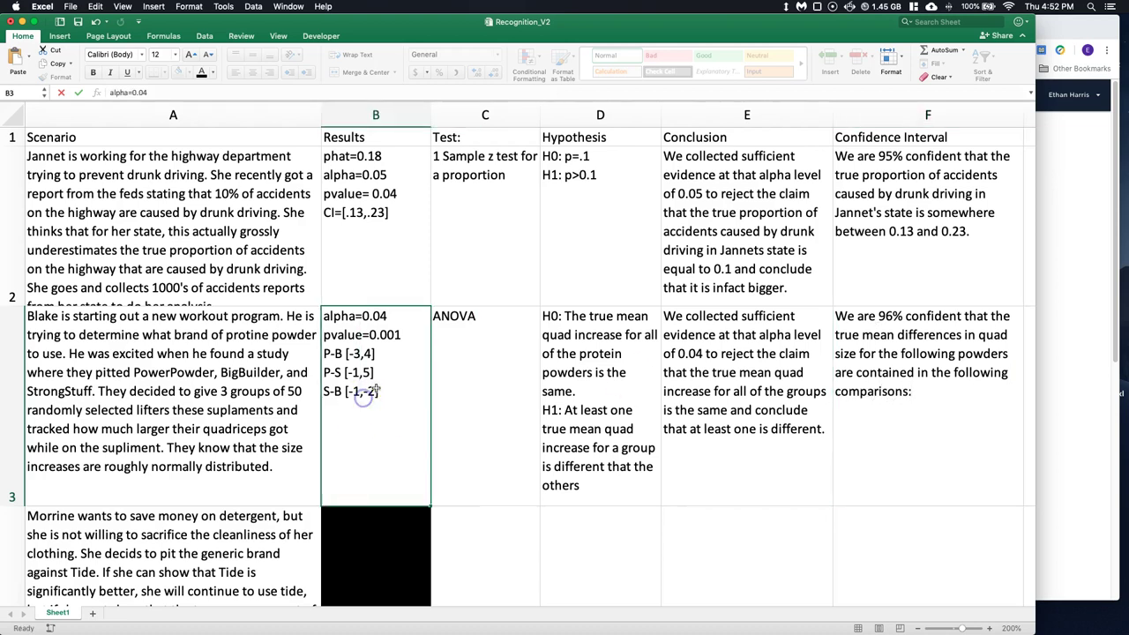
left_click_drag(373, 392, 324, 354)
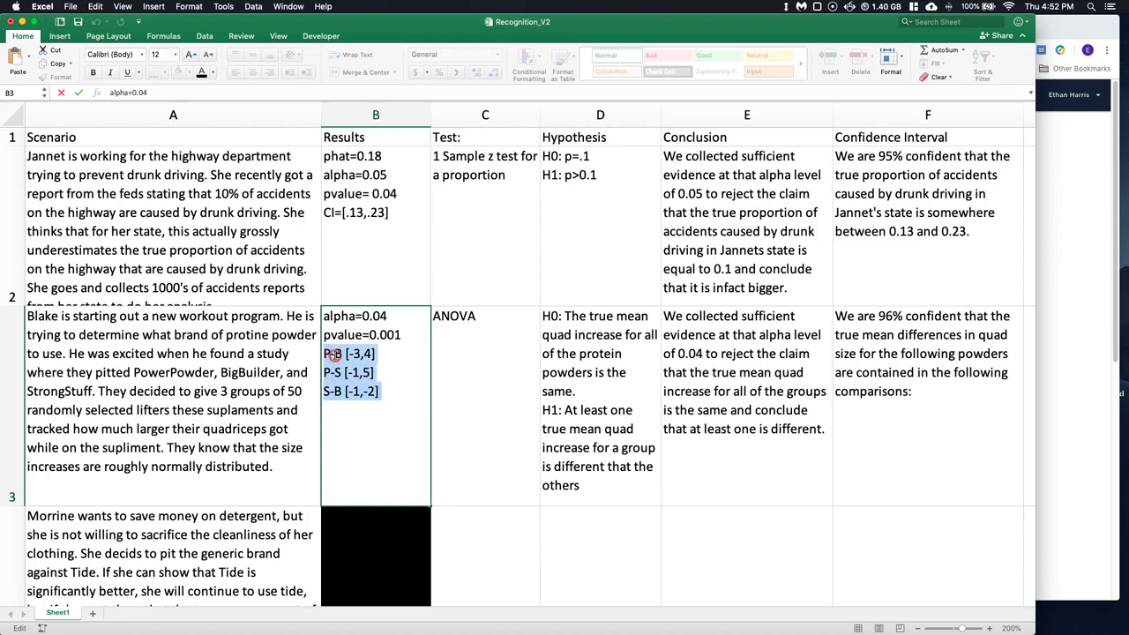
right_click(337, 355)
left_click(363, 373)
left_click(879, 394)
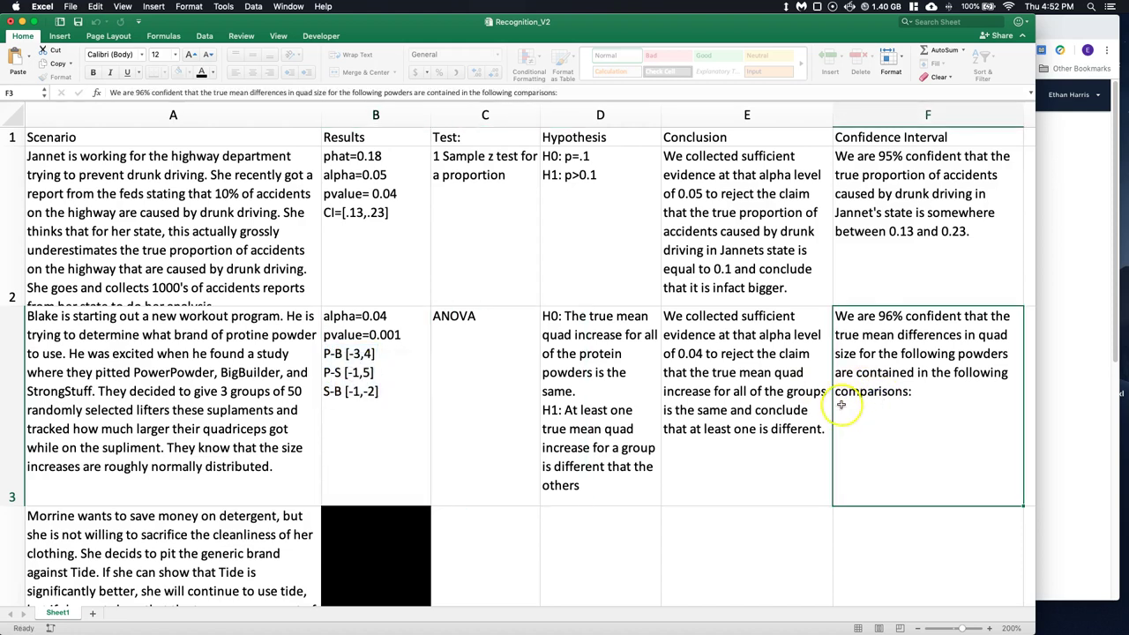
double_click(916, 393)
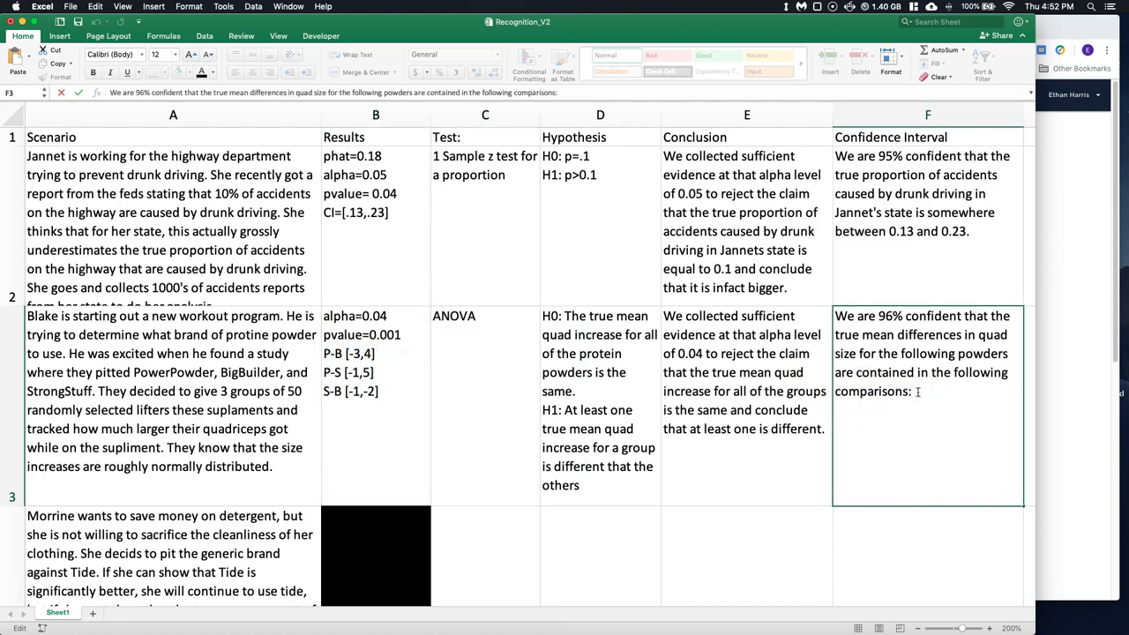
key("alt+Return")
key("super+v")
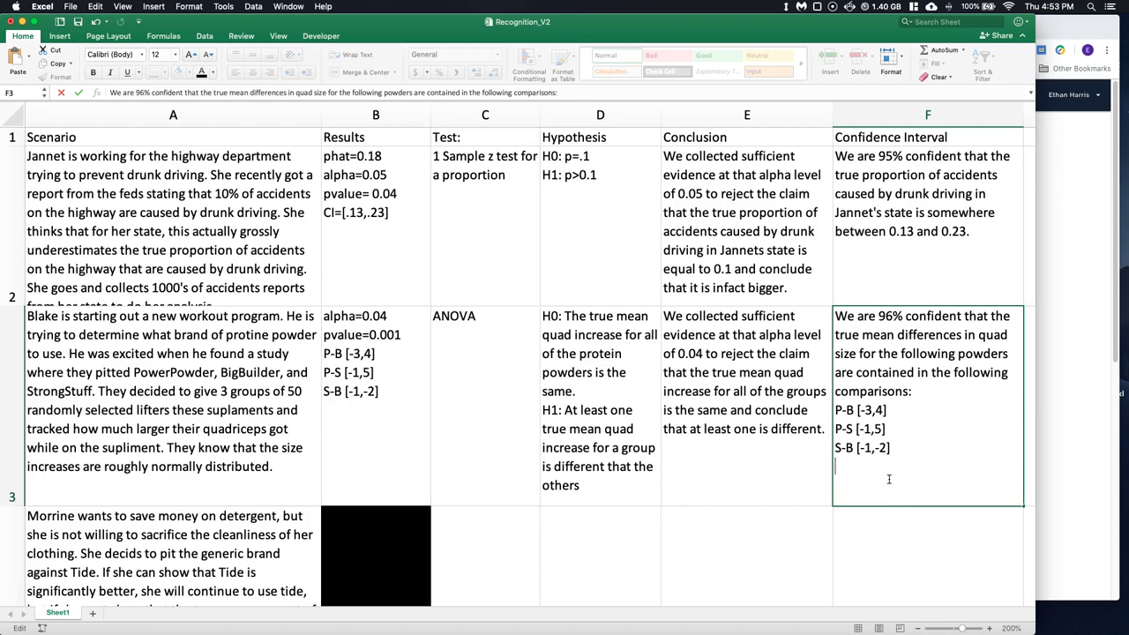
key("Return")
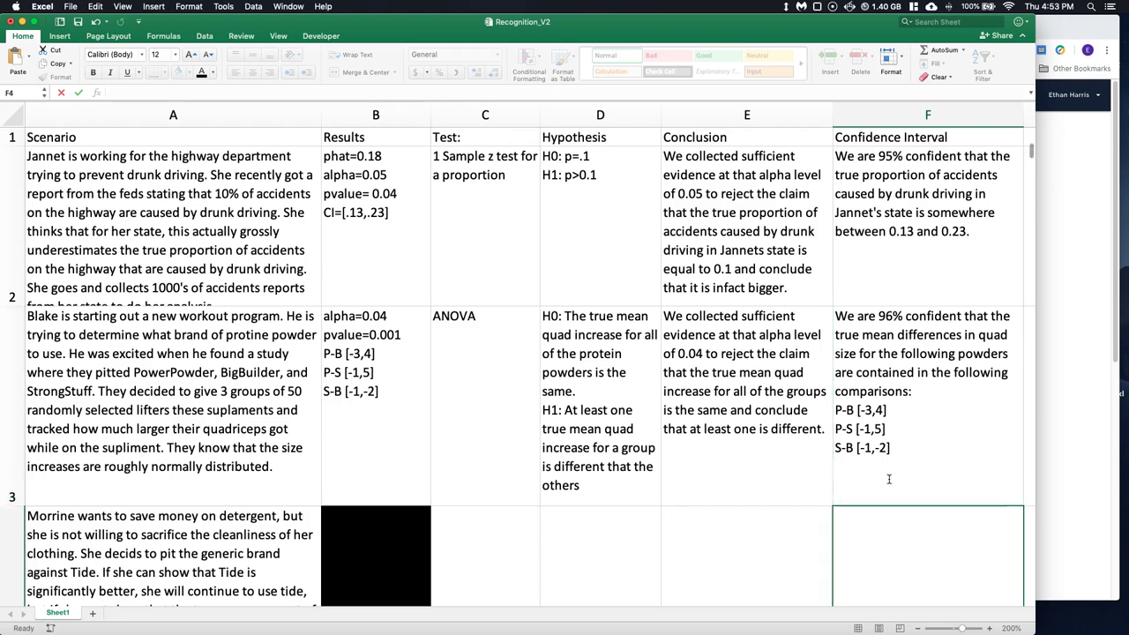
- Start a new sentence below the intervals in F3 reading "We found that StrongStuff was found to be signi"
left_click(893, 260)
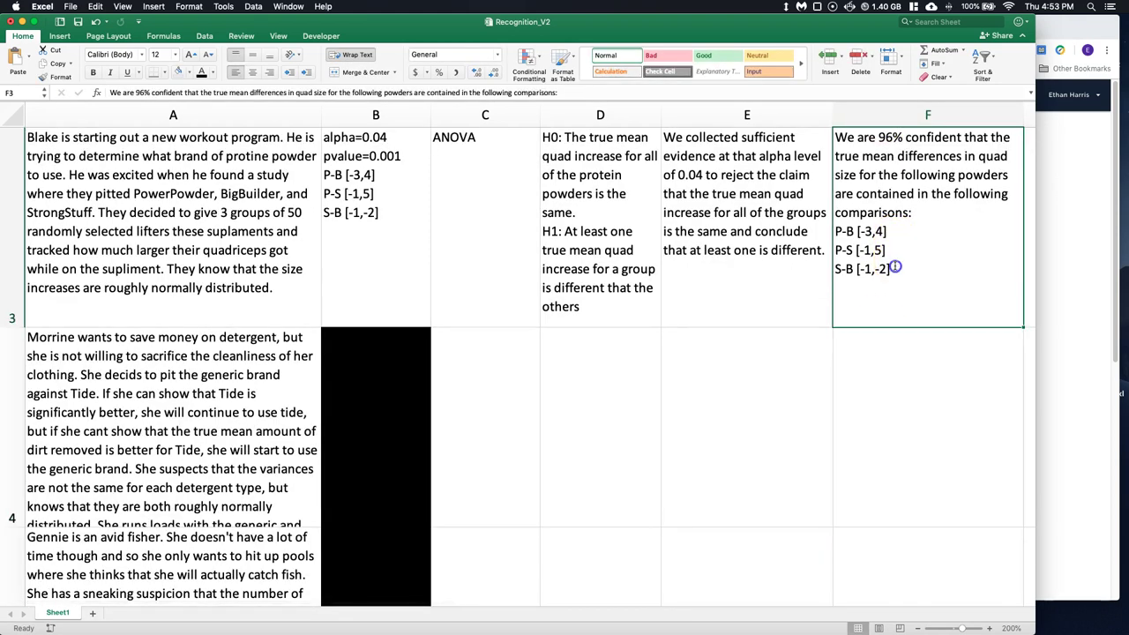
double_click(904, 270)
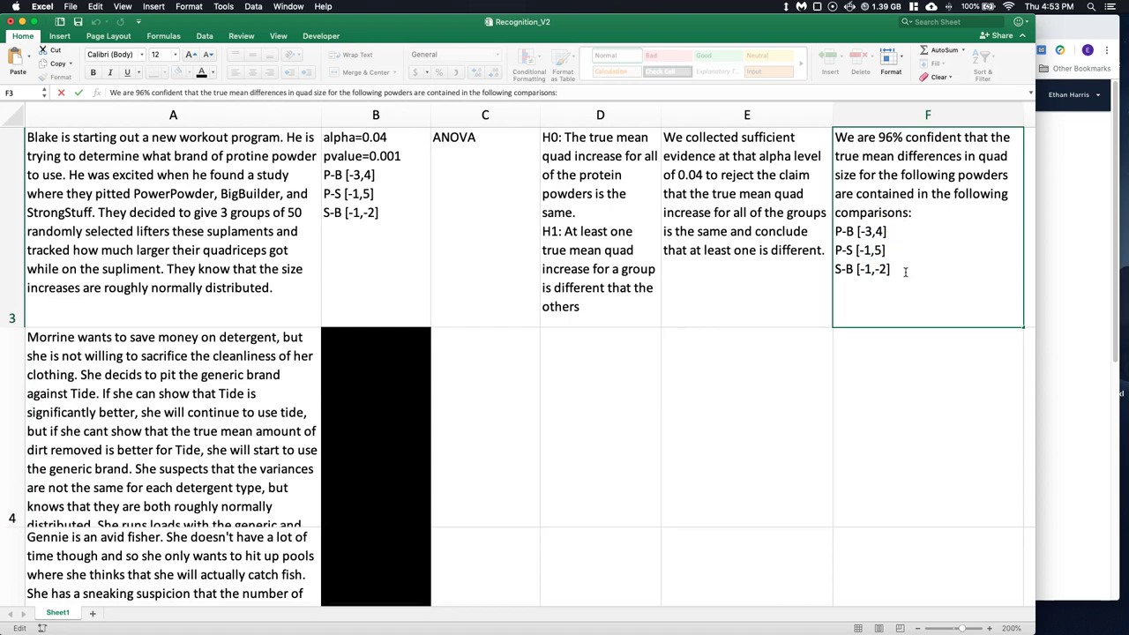
type("We found that S")
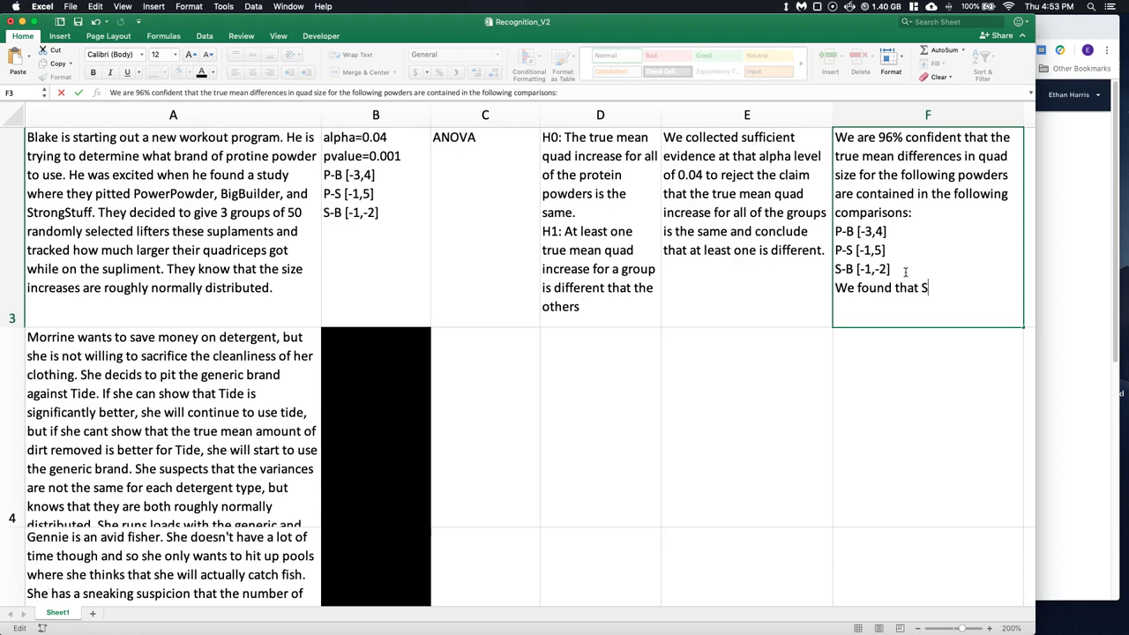
type("trongStuff was fou")
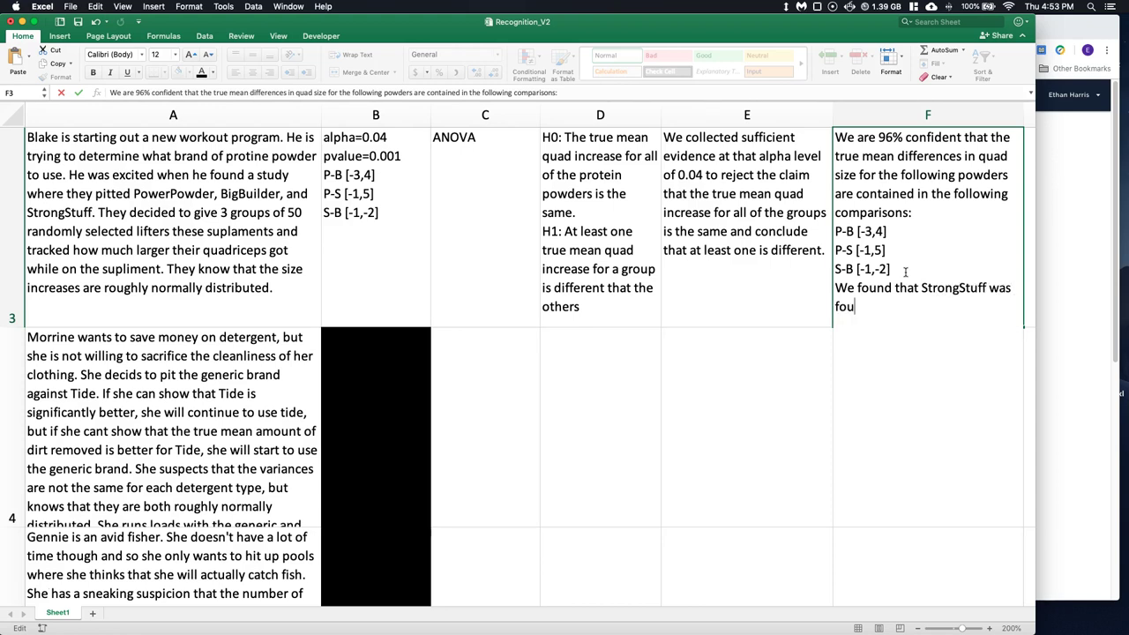
type("nd to be signi")
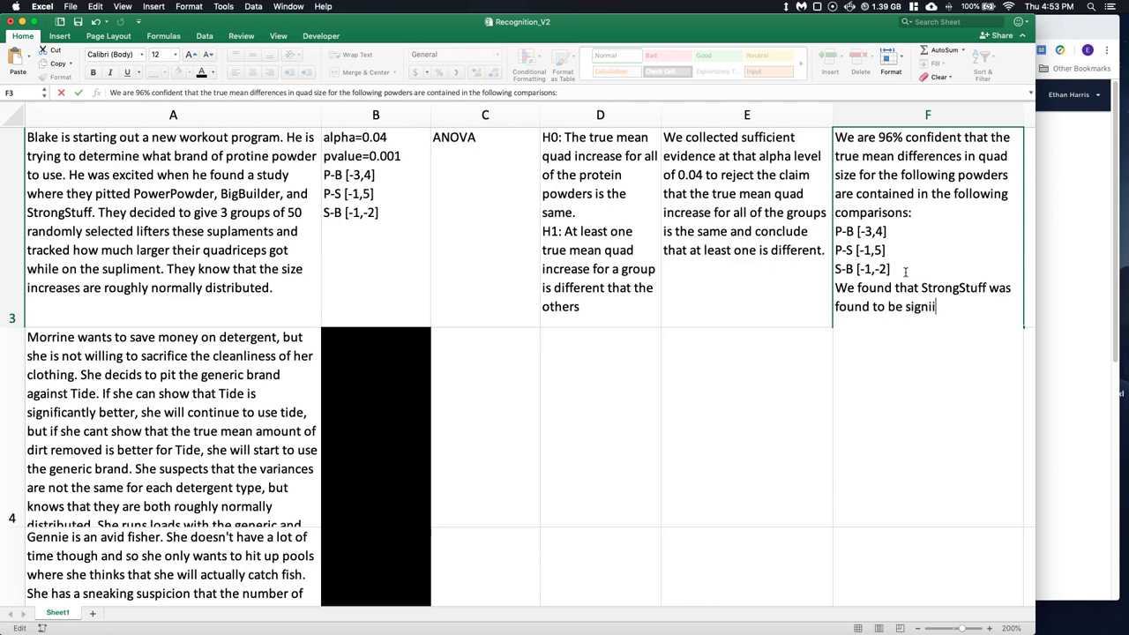
- Insert "the true mean quad increase for" before "StrongStuff" in the last sentence of F3
left_click(926, 287)
type("the tru")
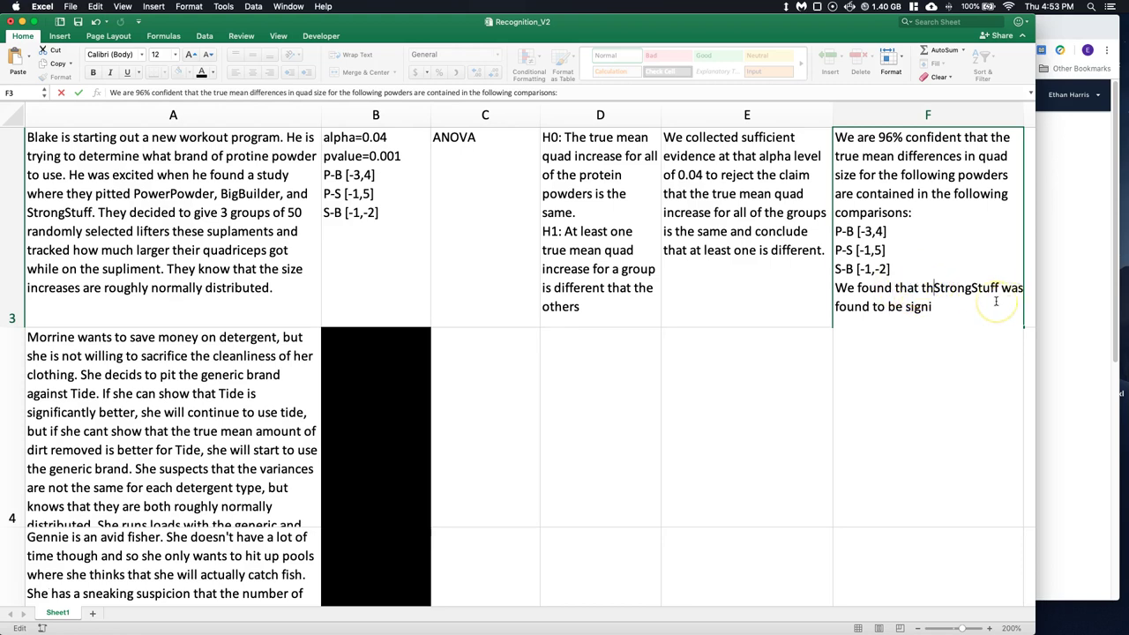
type("e mean qu")
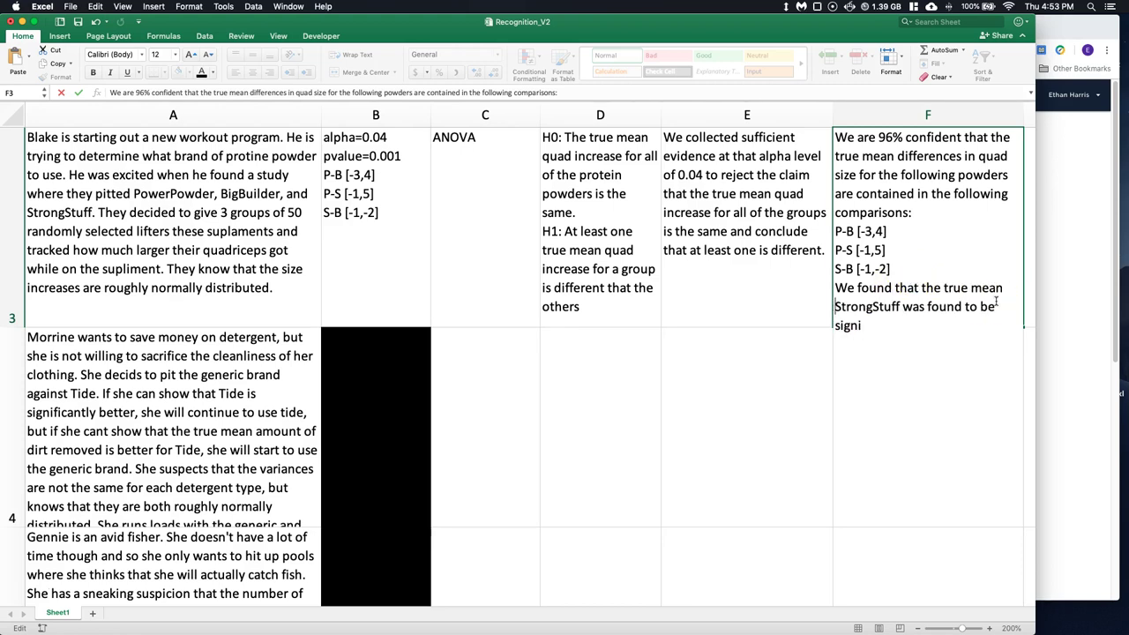
type("ad incre")
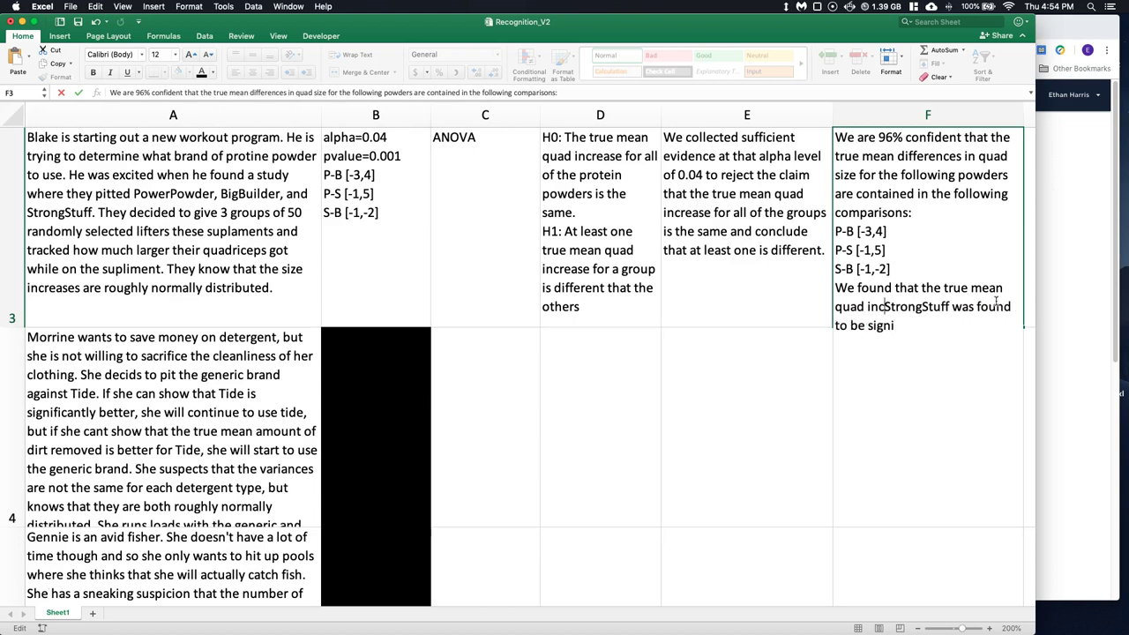
type("ase for")
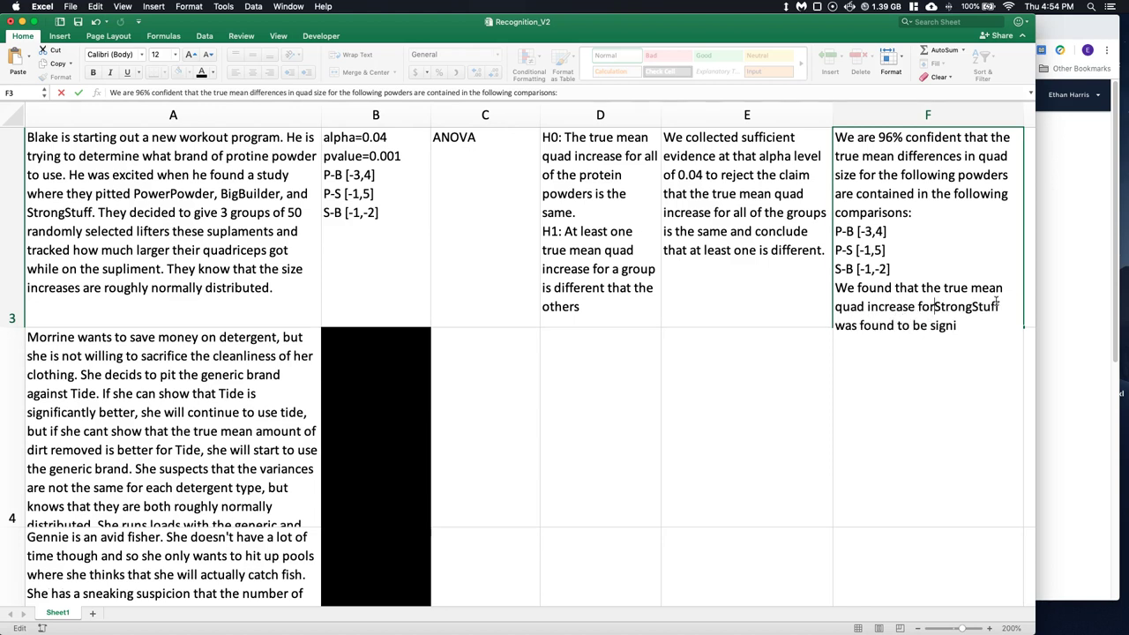
- Finish the last sentence of F3 so it ends with "was found to be significantly less than BigBuilder."
left_click(971, 323)
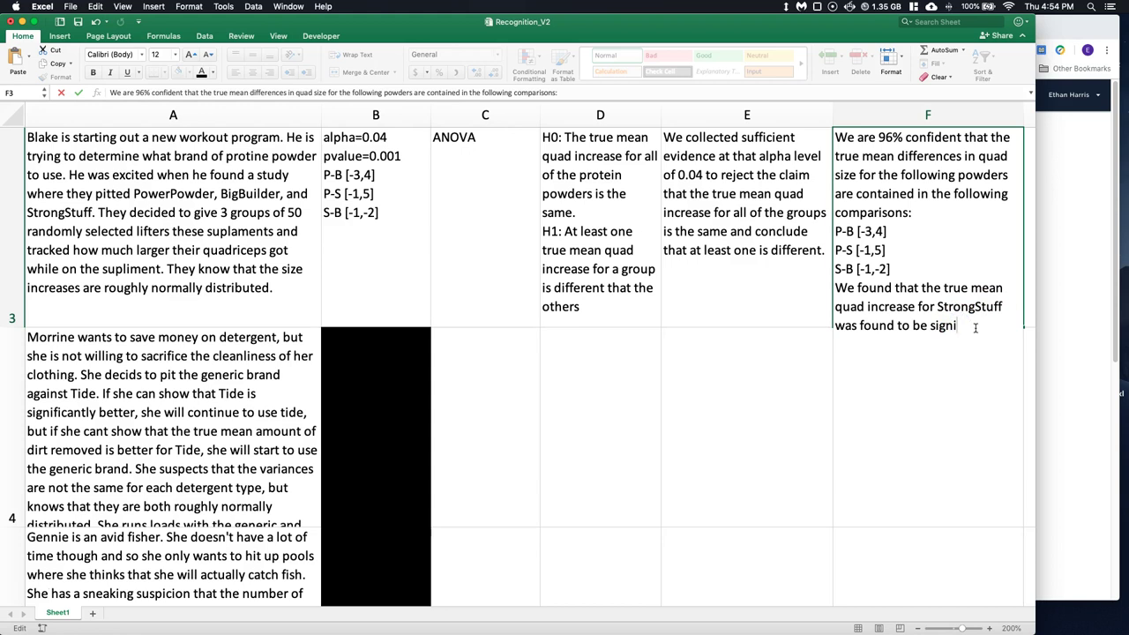
type("ficantly less than ")
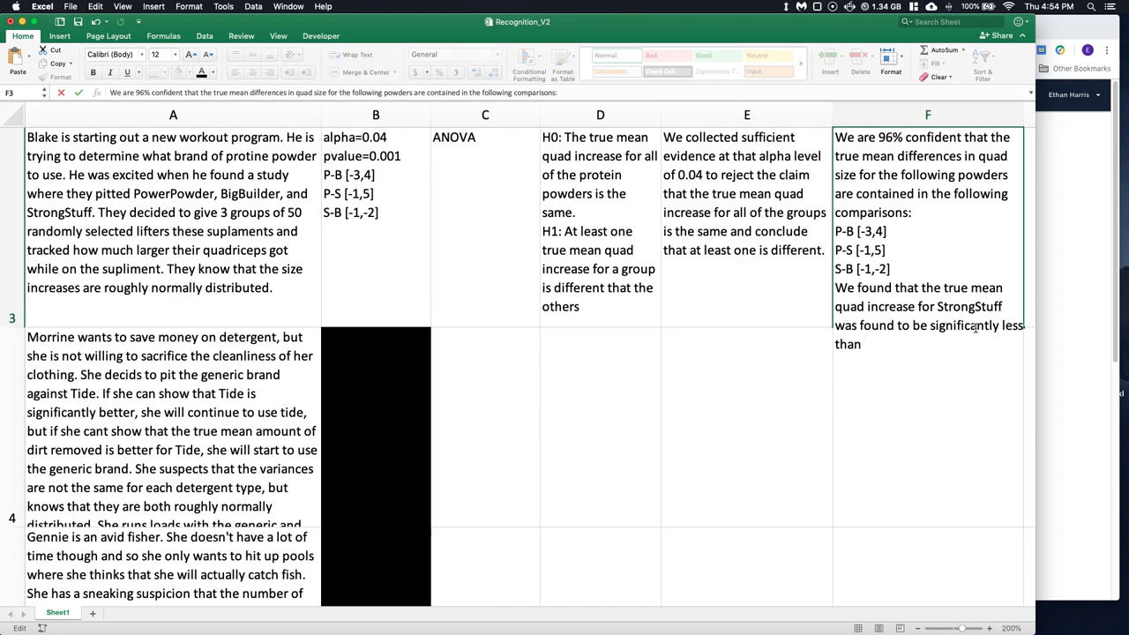
type("BigBuilder.")
left_click(522, 396)
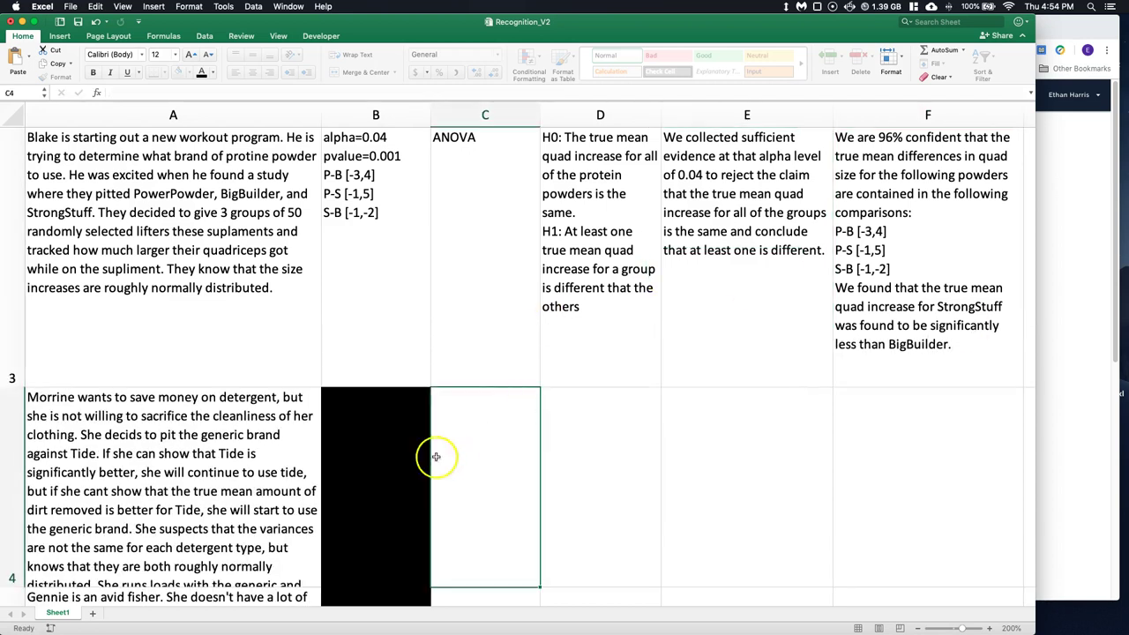
- Fit the height of row 4 to show the whole detergent scenario
scroll(375, 443, "down", 5)
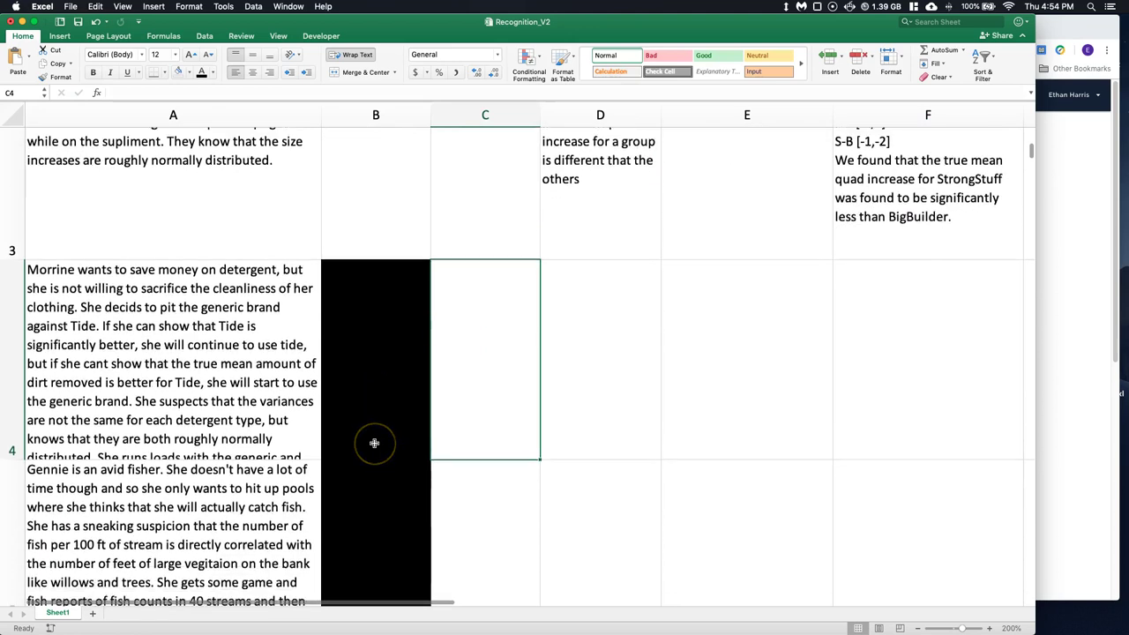
scroll(374, 443, "down", 1)
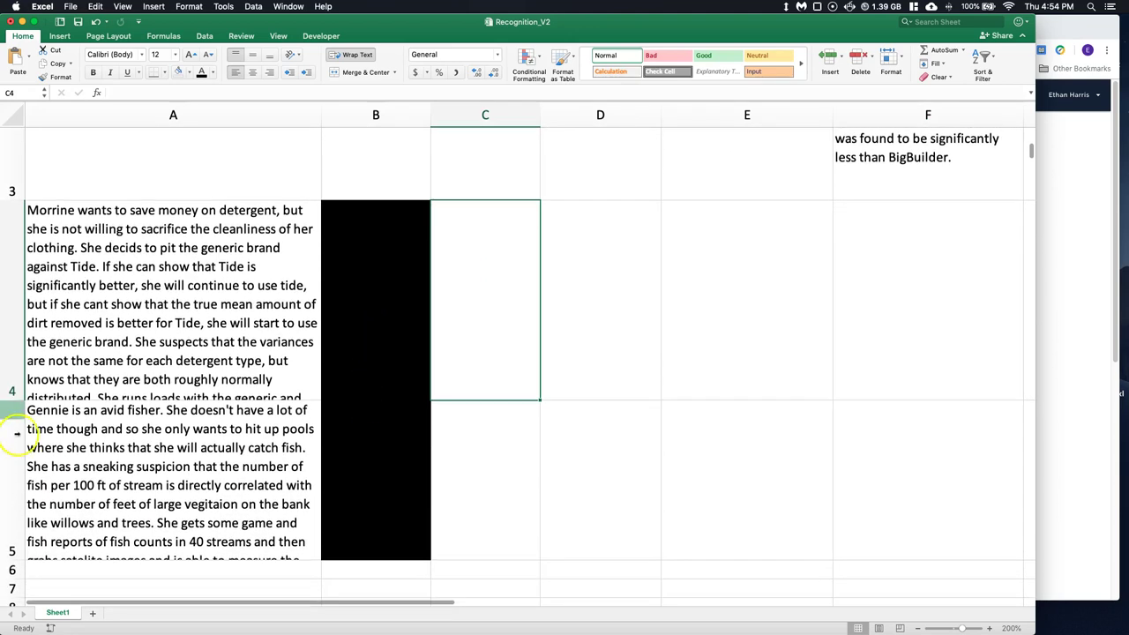
double_click(12, 396)
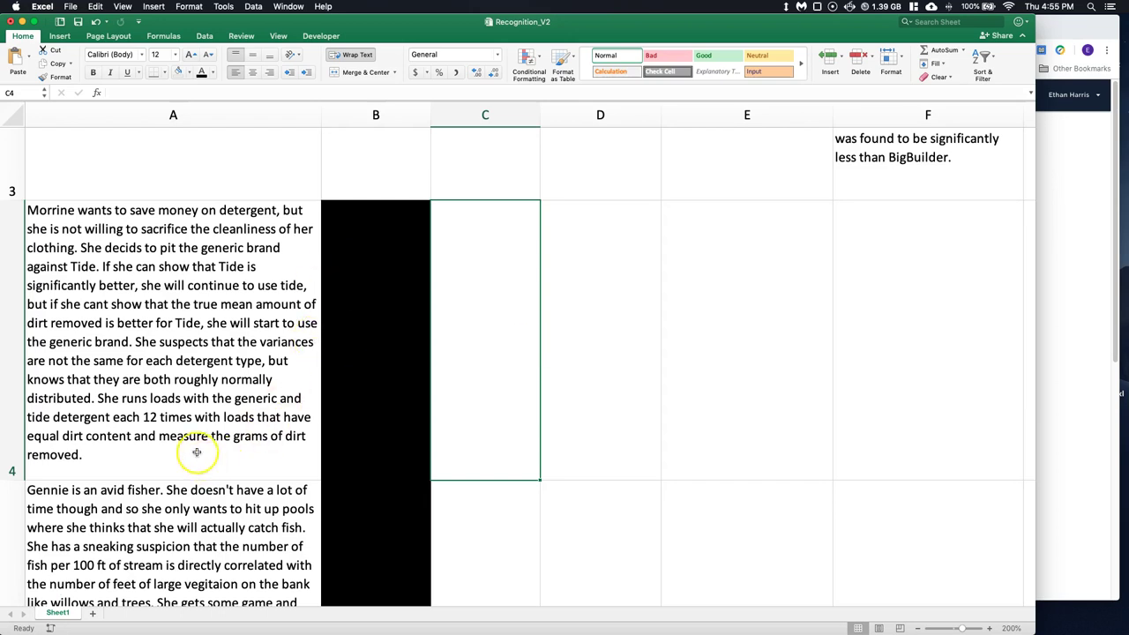
- Edit the sample sizes in A4 to read "the generic 15 times and tide detergent 12 times", adding "15 times" and removing "each"
left_click(155, 415)
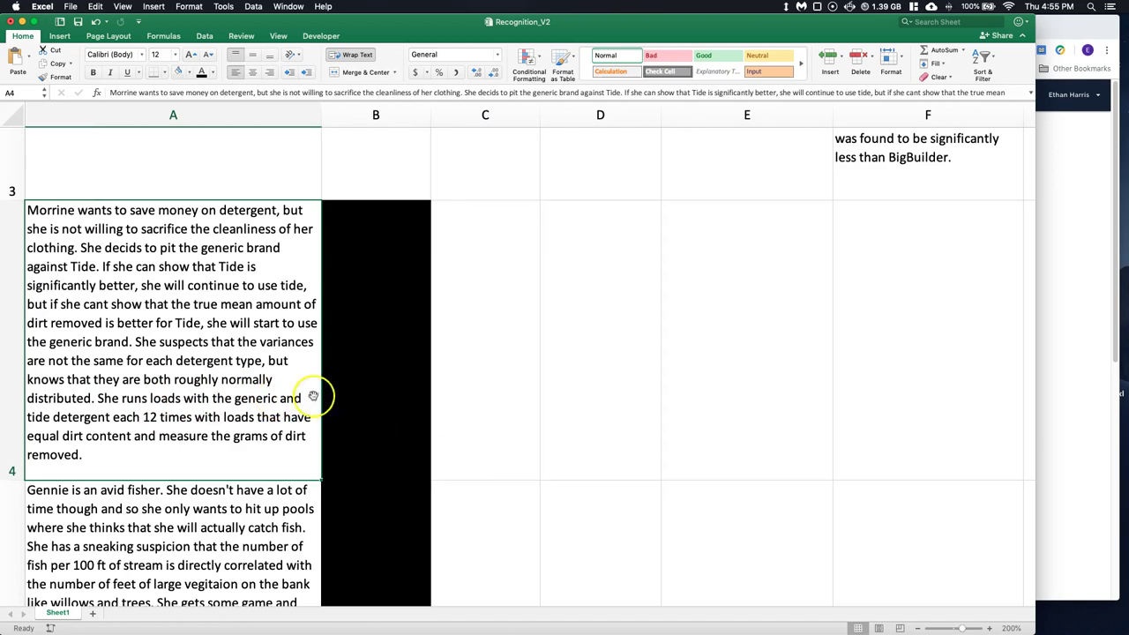
double_click(276, 399)
type("15 time")
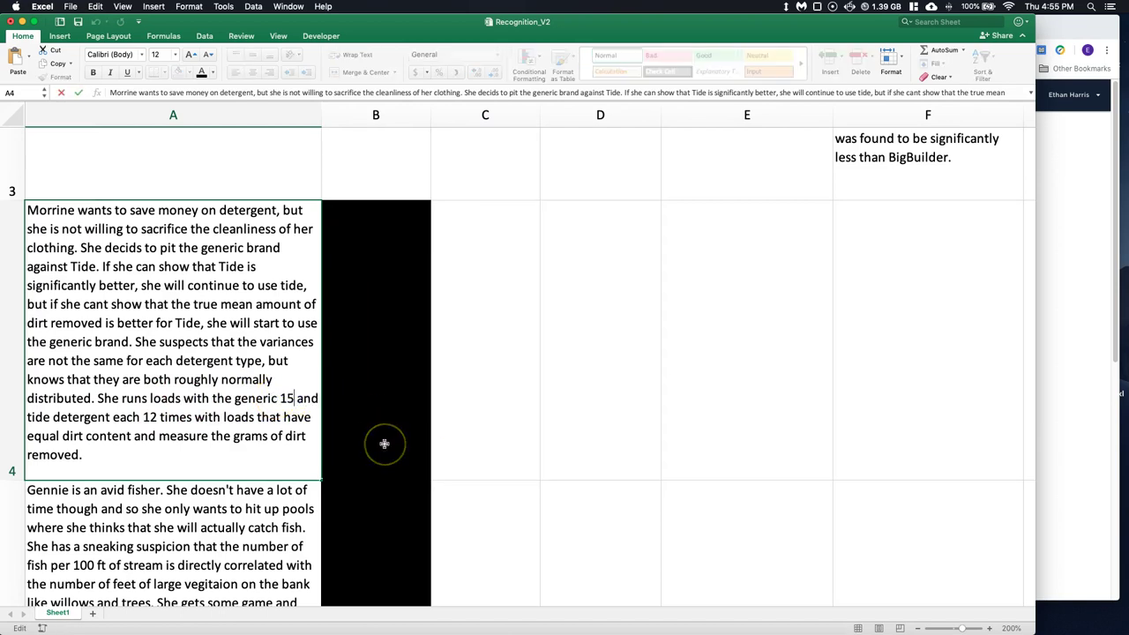
type("s")
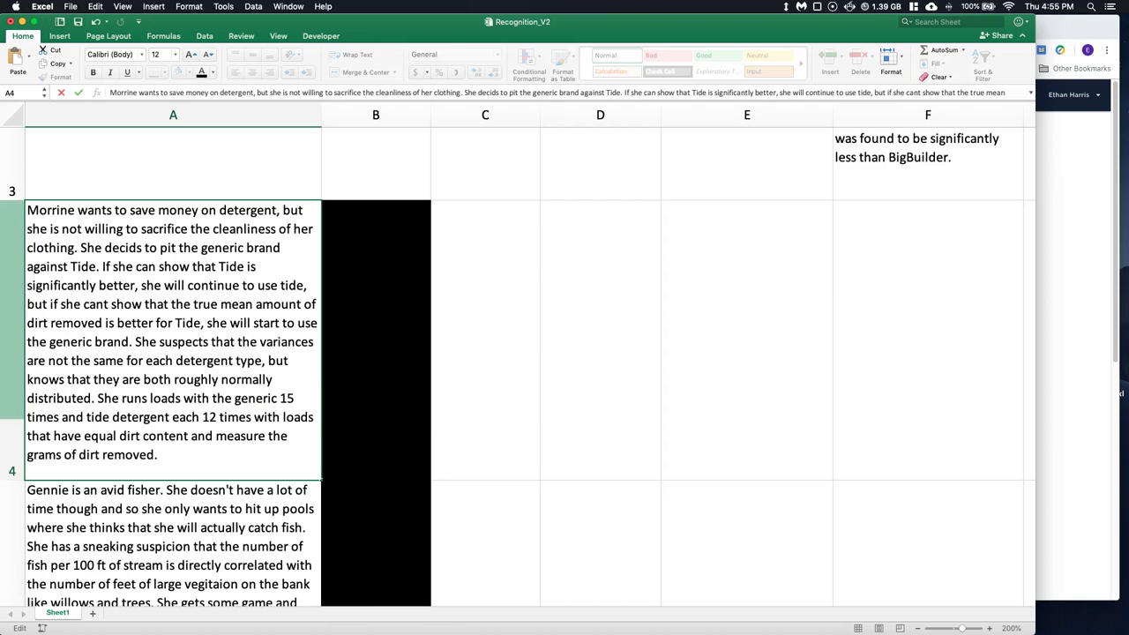
left_click_drag(197, 418, 172, 418)
key("BackSpace")
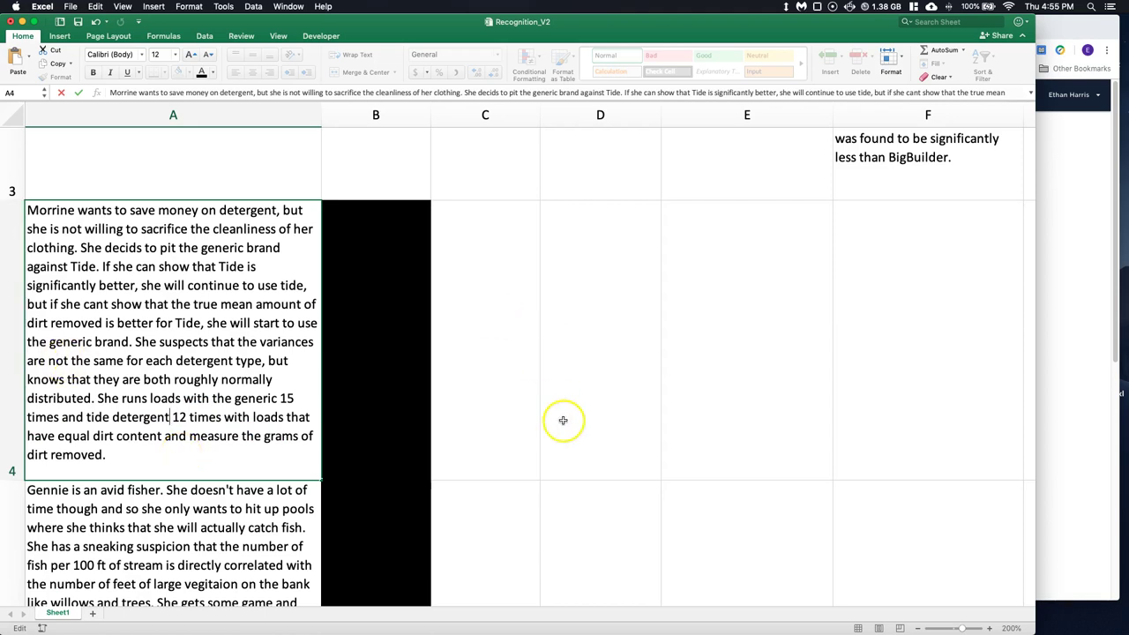
- Switch to the Prezi statistics flowchart in Chrome and follow the numerical data, two means branch in full screen to identify the detergent test
left_click(1072, 161)
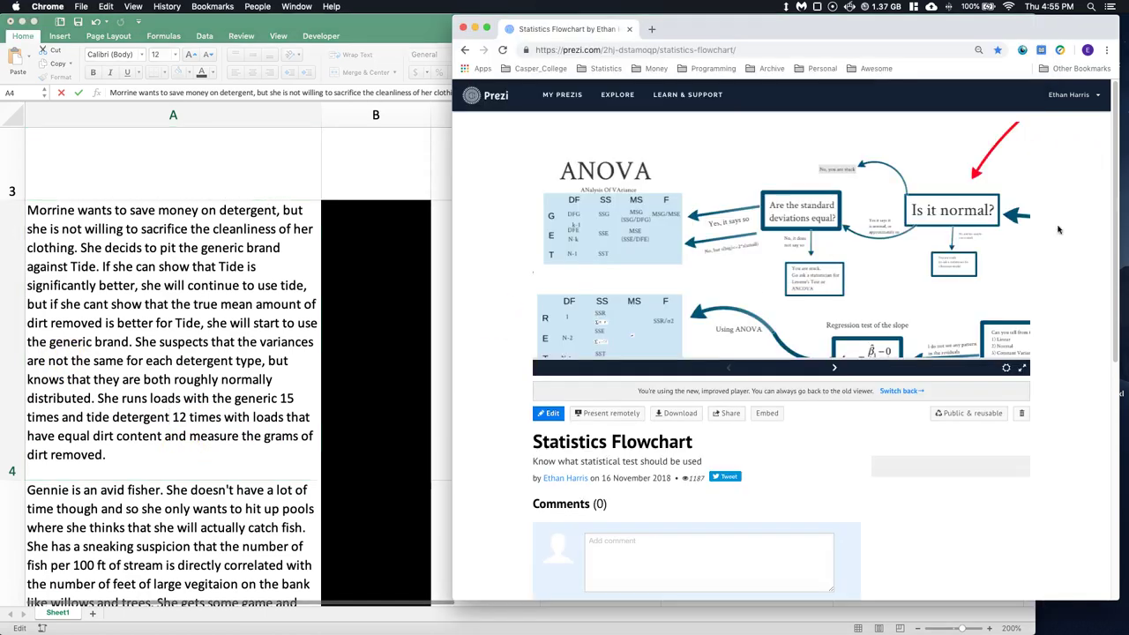
left_click(1026, 373)
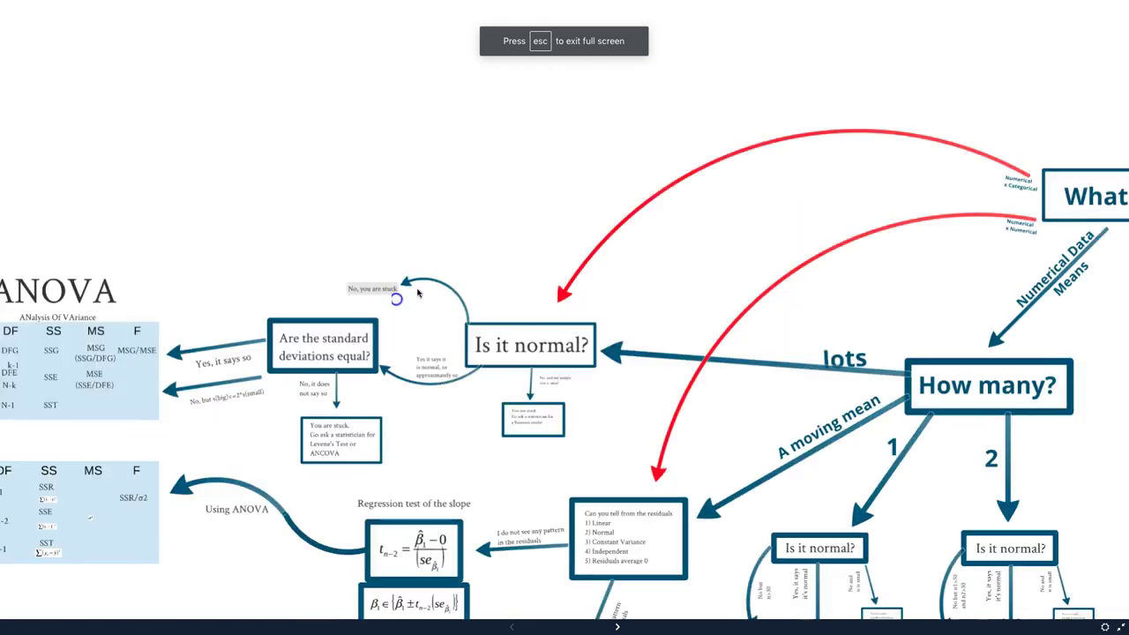
left_click(685, 308)
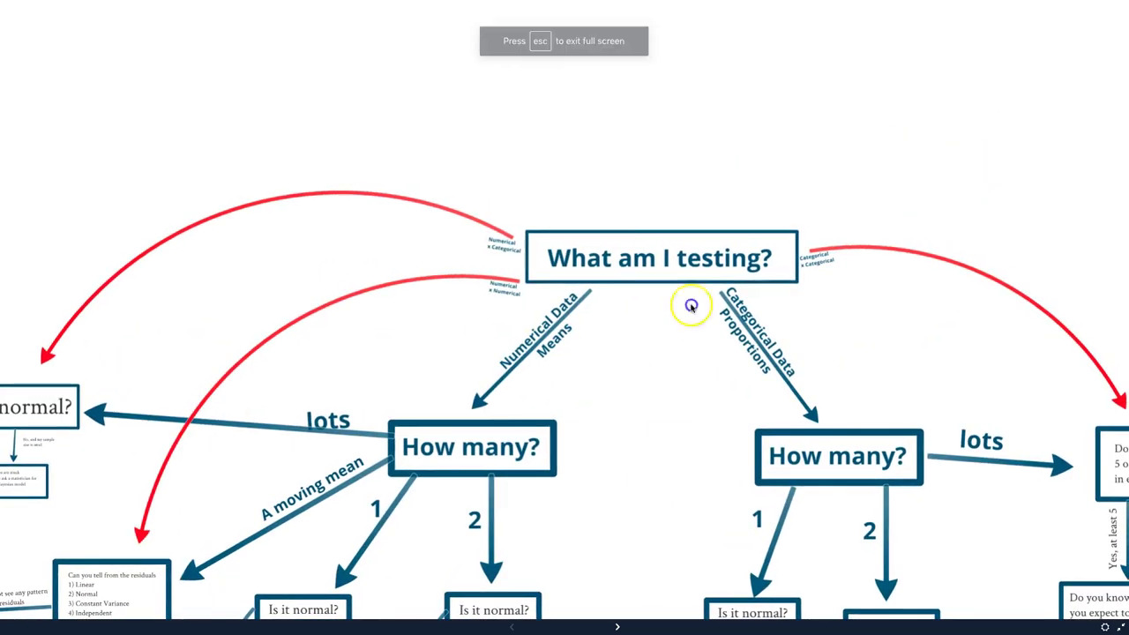
scroll(732, 192, "up", 3)
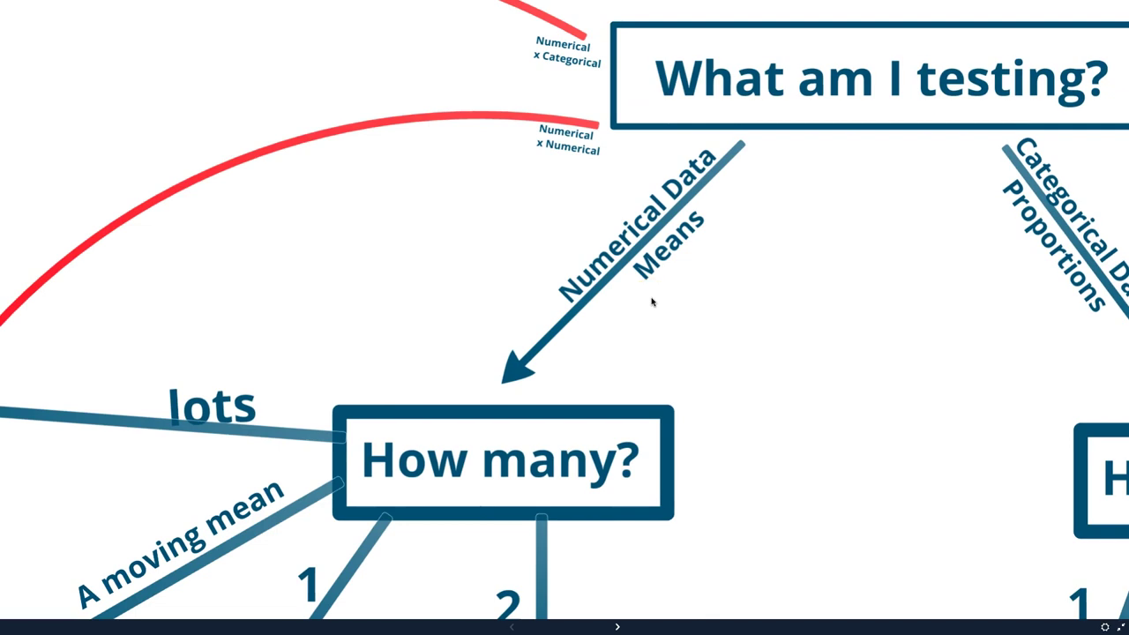
left_click(627, 403)
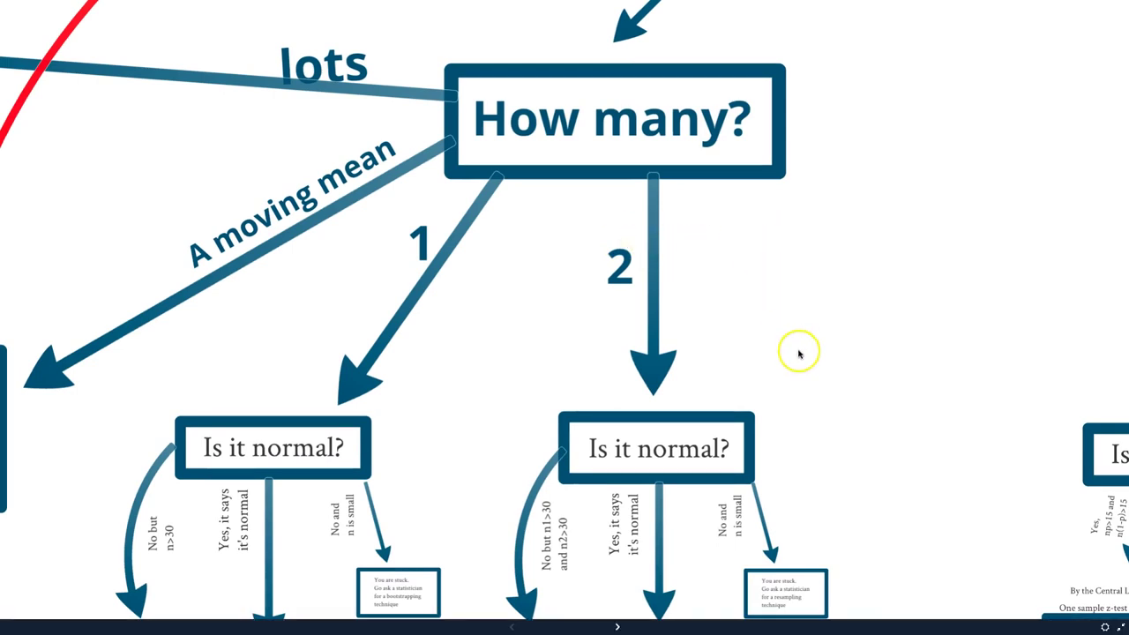
key("Right")
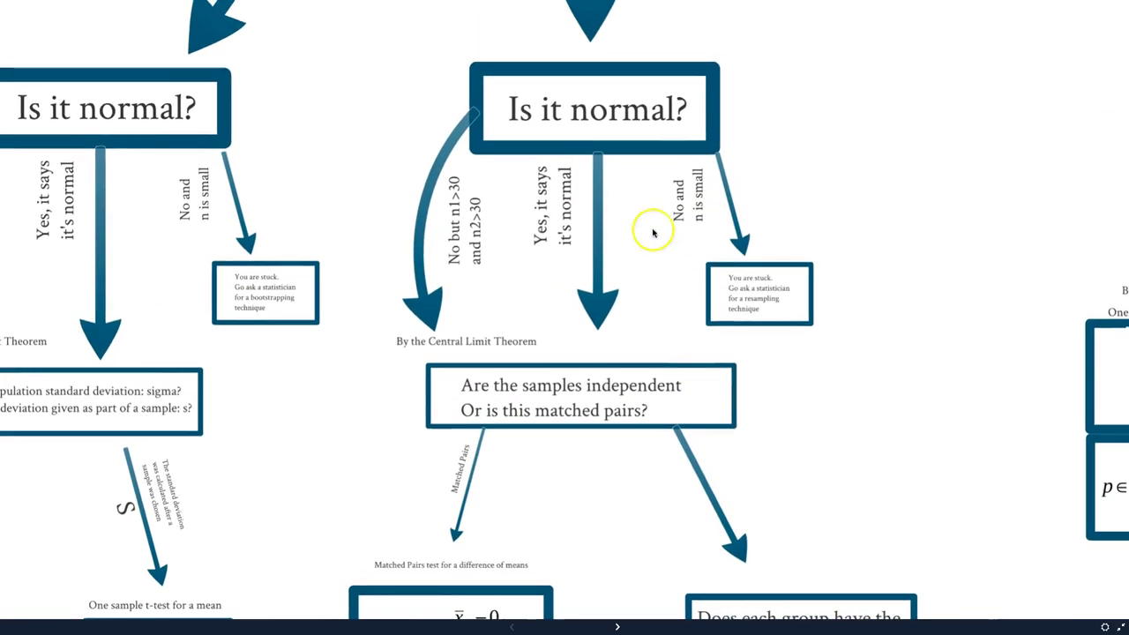
key("Escape")
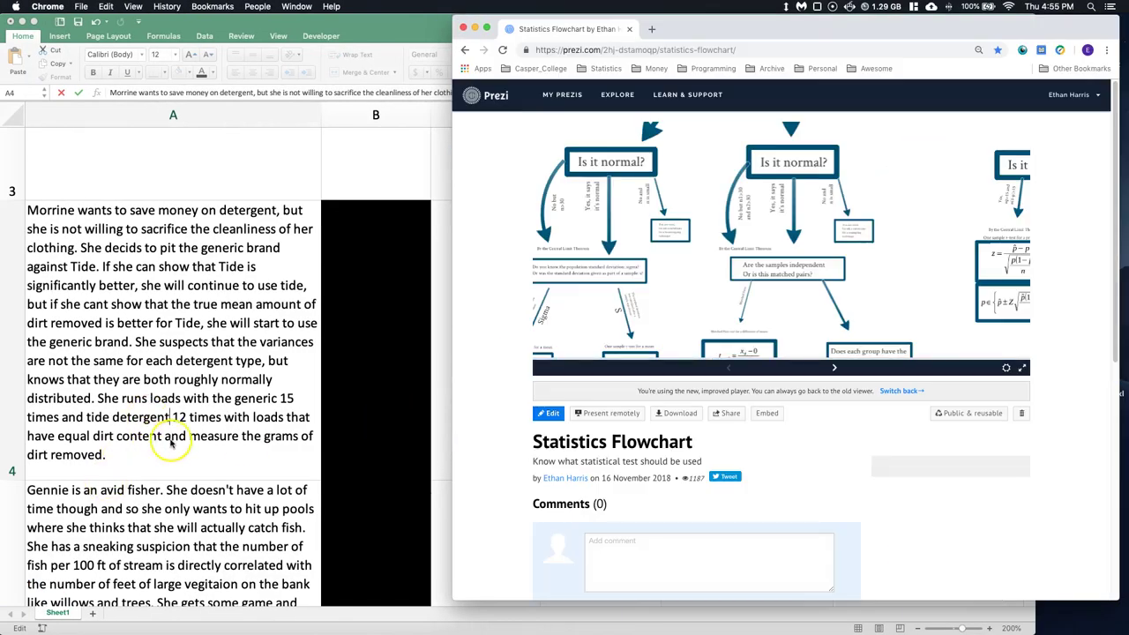
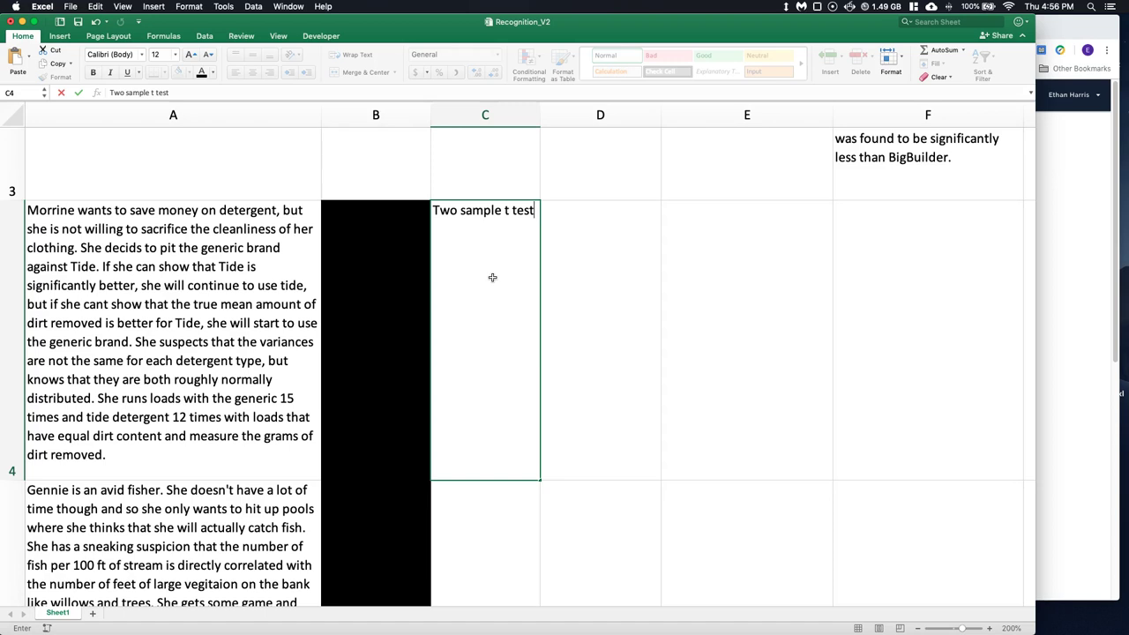
- Complete the test name in C4 as "Two sample t test, unequal var."
key("BackSpace")
key("BackSpace")
key("BackSpace")
type("equa")
key("BackSpace")
key("BackSpace")
key("BackSpace")
type("qual var.")
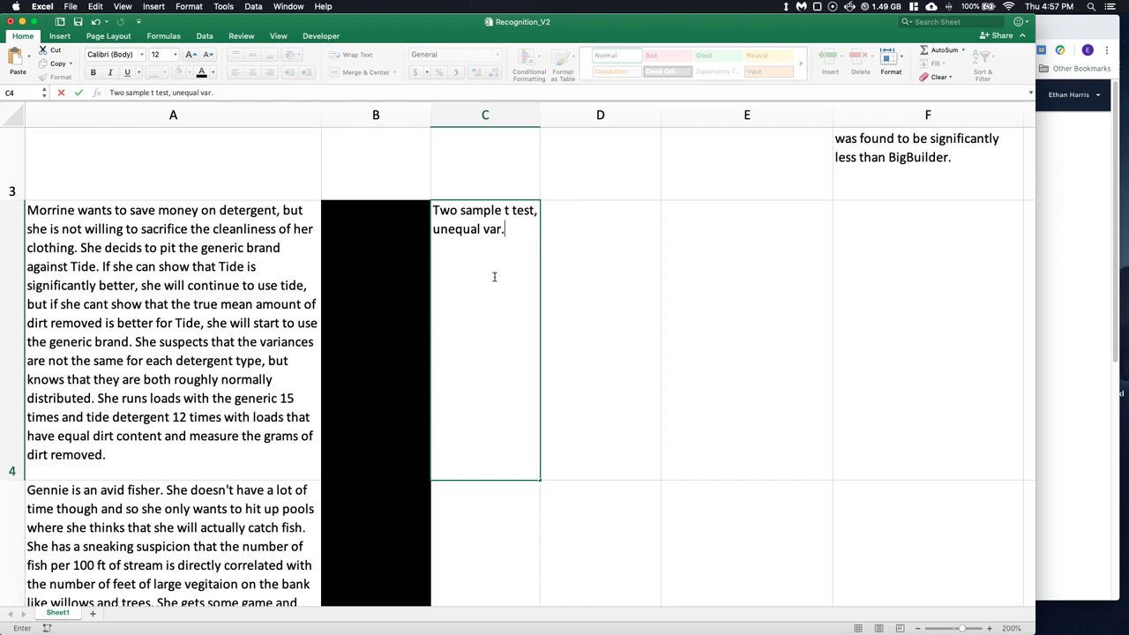
- Enter the null hypothesis "H0: mu1-mu2=0" in D4
left_click(631, 236)
double_click(612, 245)
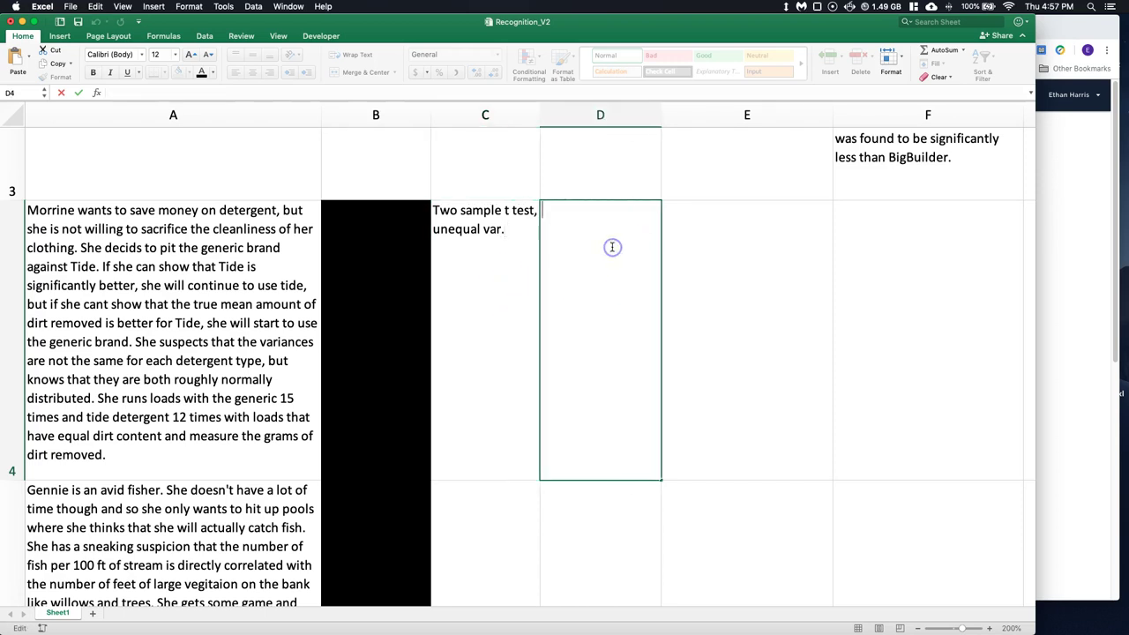
type("H0")
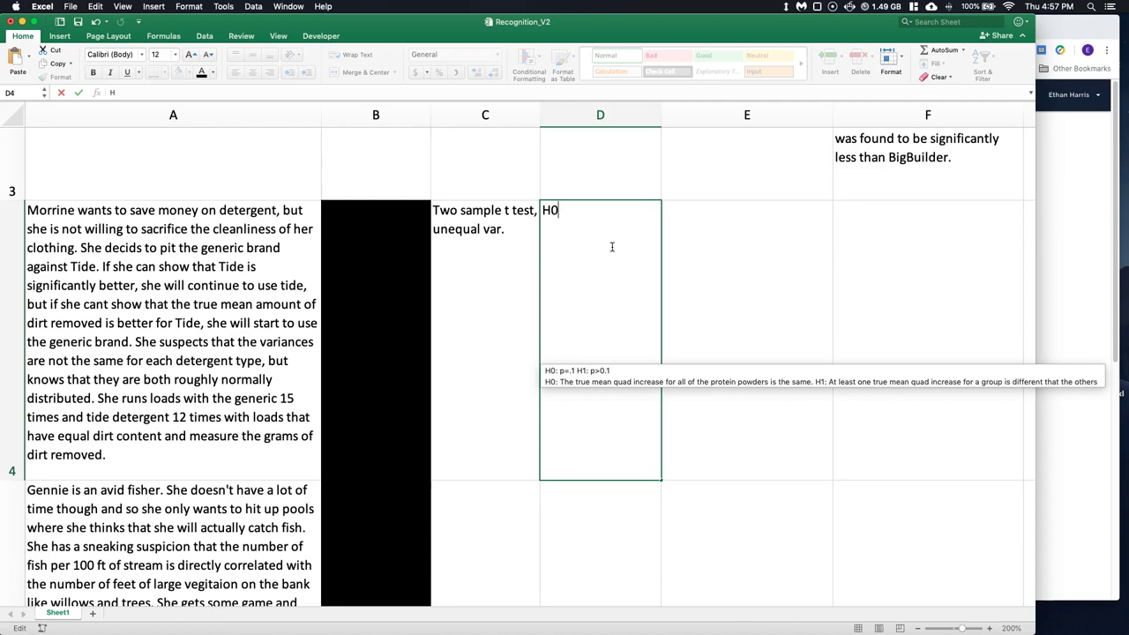
type(": mu")
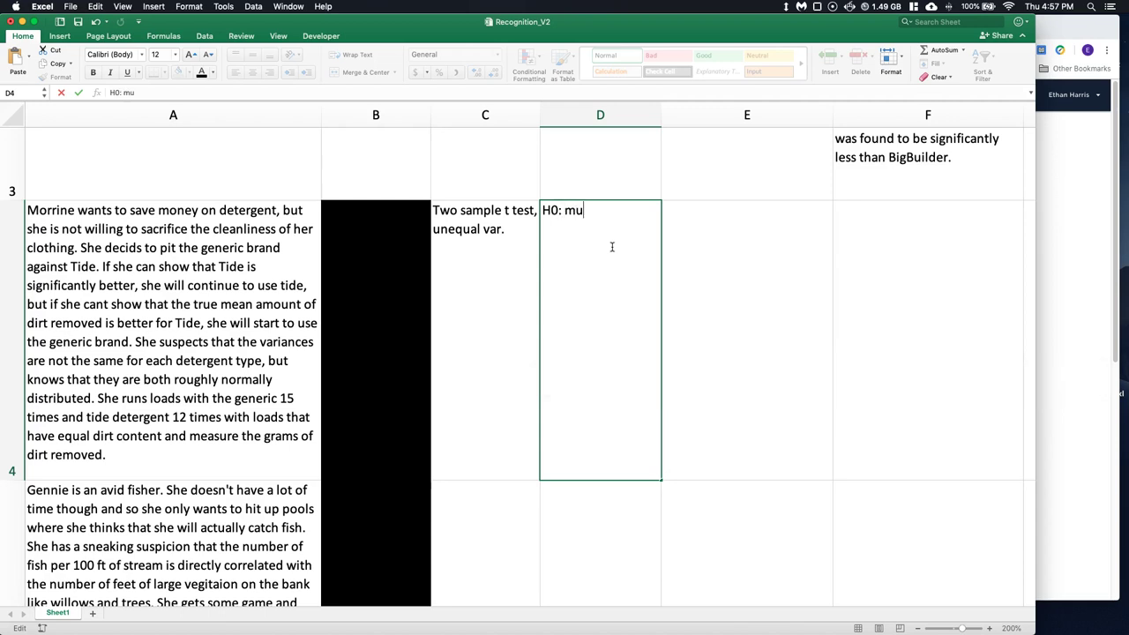
type("1-mu2=0")
key("Return")
scroll(613, 247, "down", 1)
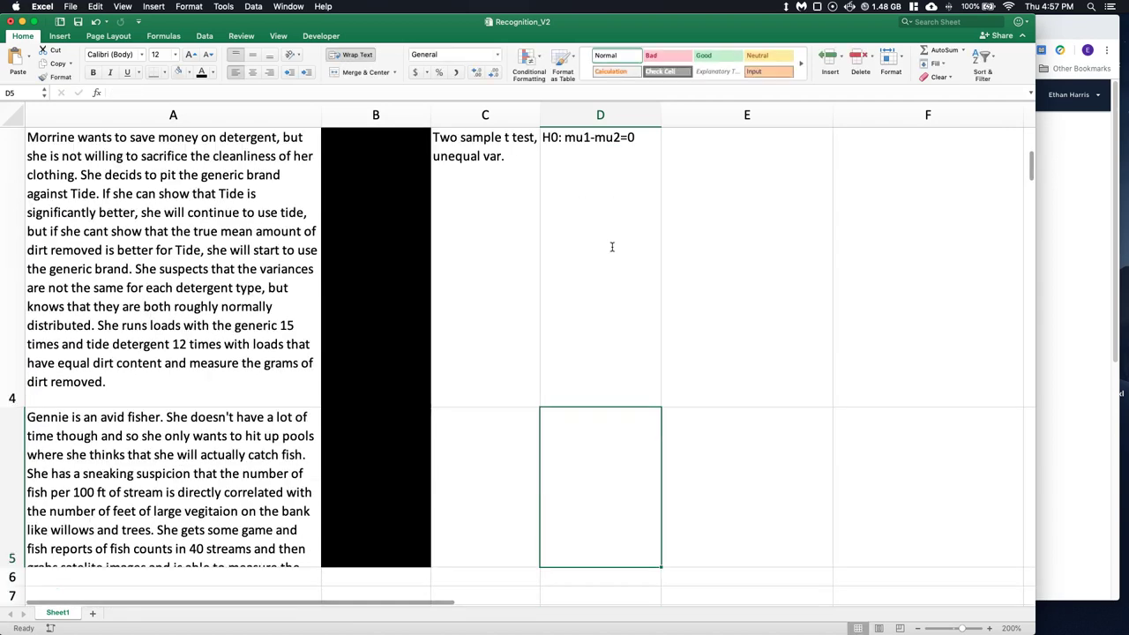
- Add the alternative hypothesis "H1: mu1-mu2>0" on a new line in D4
left_click(603, 183)
double_click(635, 141)
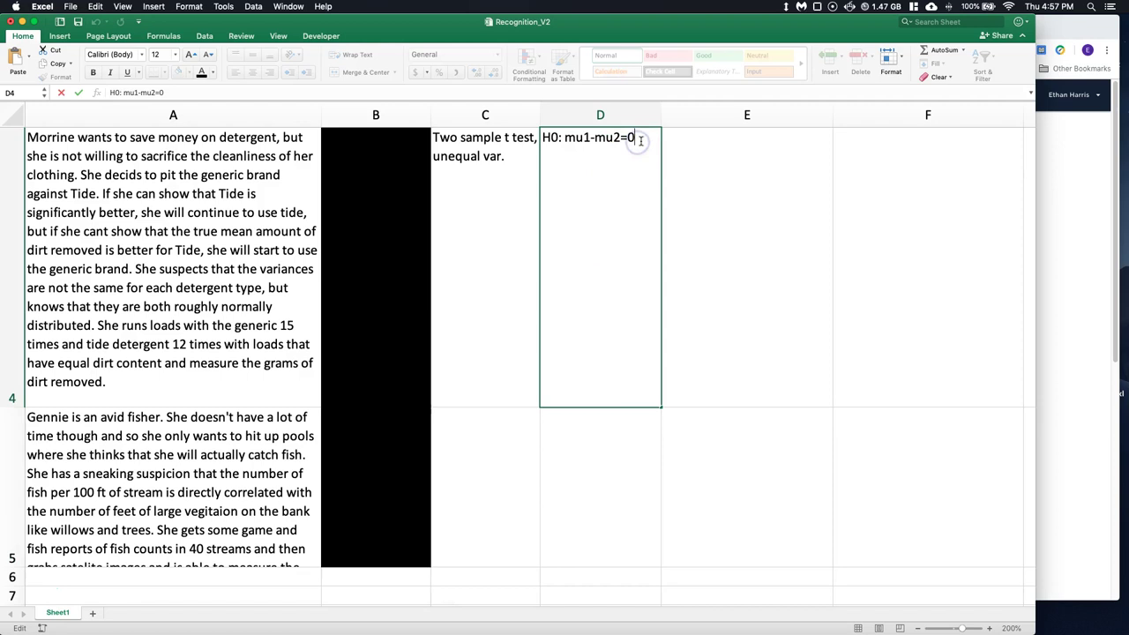
key("Return")
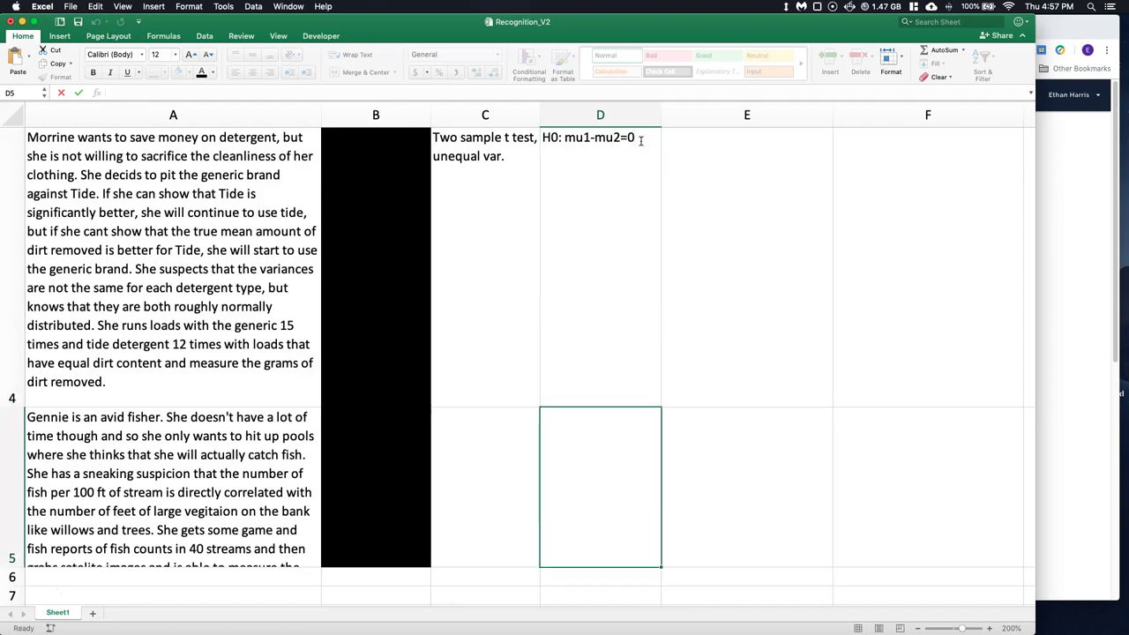
double_click(641, 141)
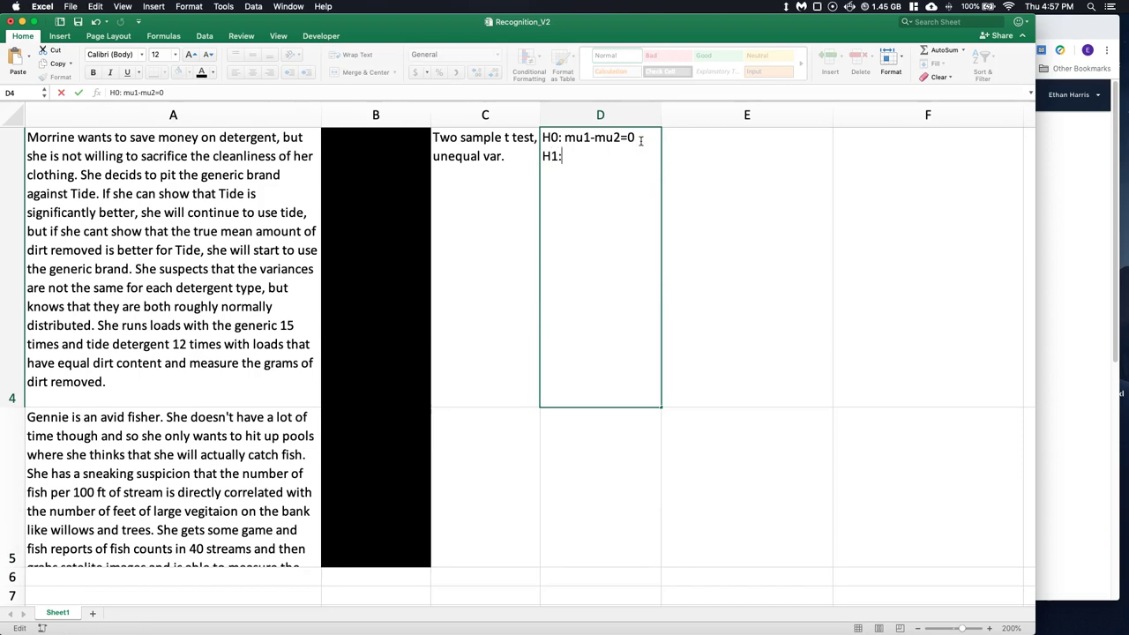
type("mu1-mu2>0")
left_click(328, 204)
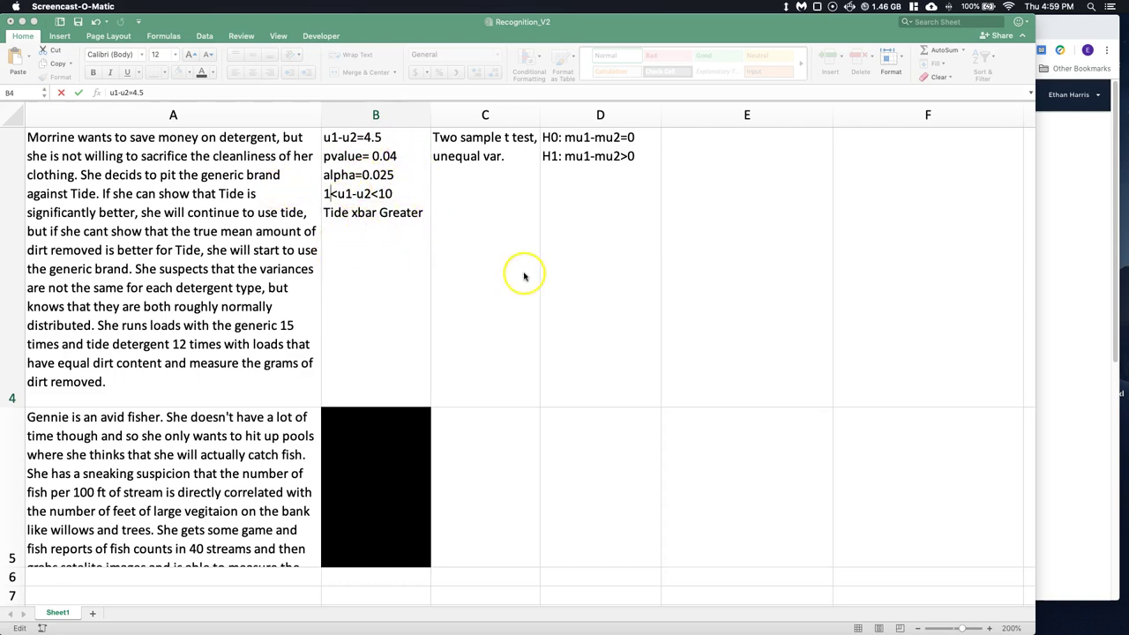
- Start the detergent conclusion in E4 with "We collected sufficient evidence at"
left_click(722, 184)
double_click(722, 184)
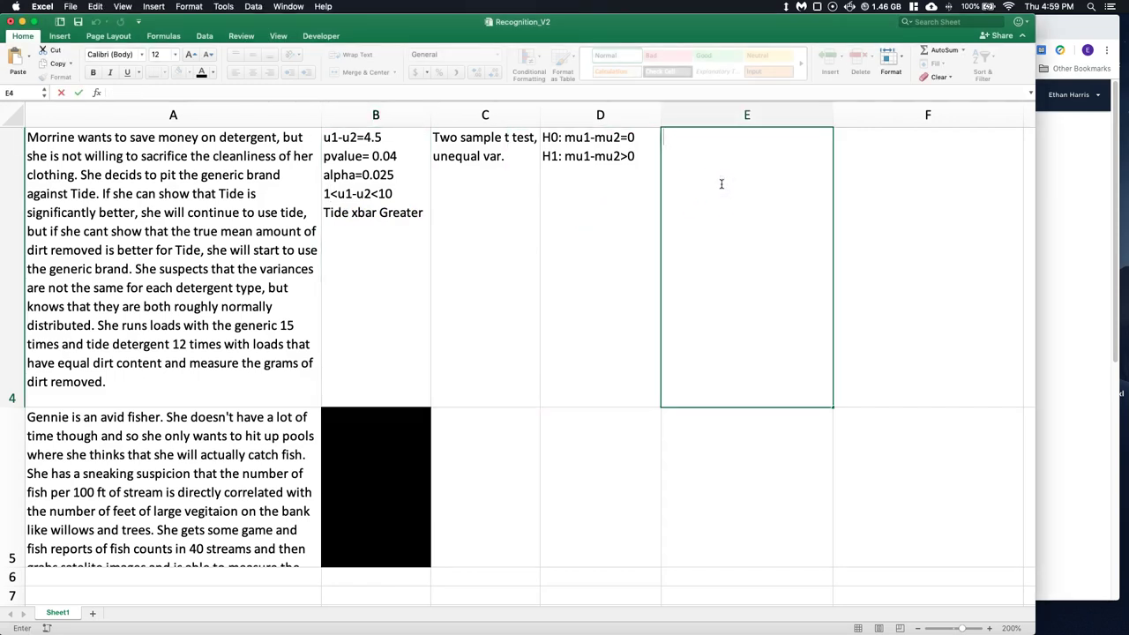
type("We are 96% c")
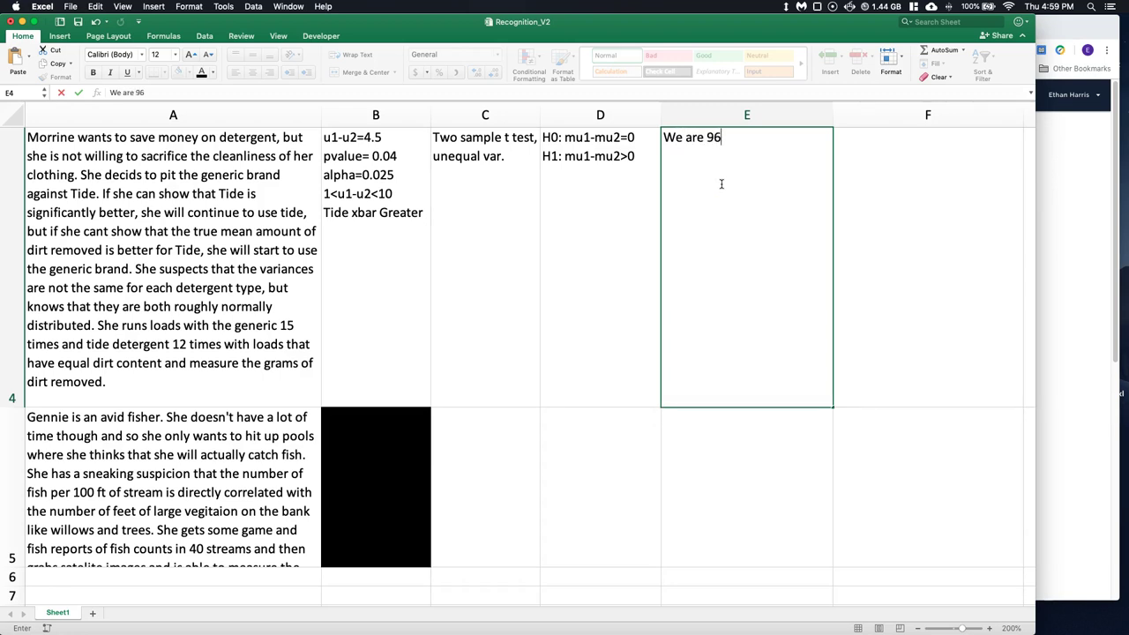
key("BackSpace")
key("BackSpace")
key("BackSpace")
key("BackSpace")
key("BackSpace")
key("BackSpace")
key("BackSpace")
key("BackSpace")
key("BackSpace")
type("collected su")
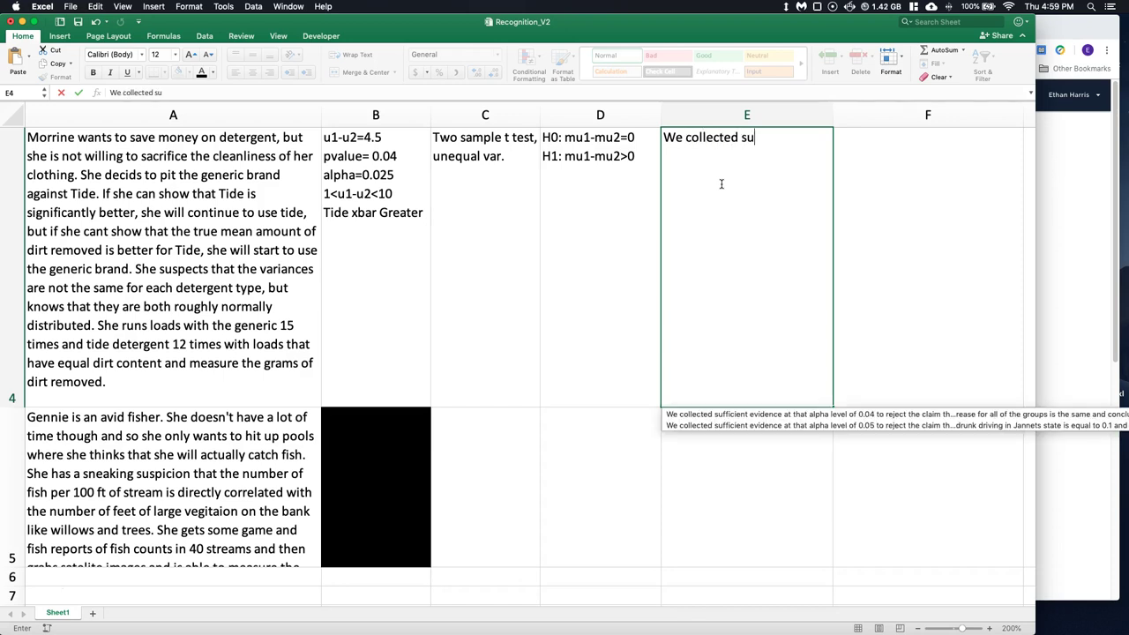
type("fficient evidence at tha")
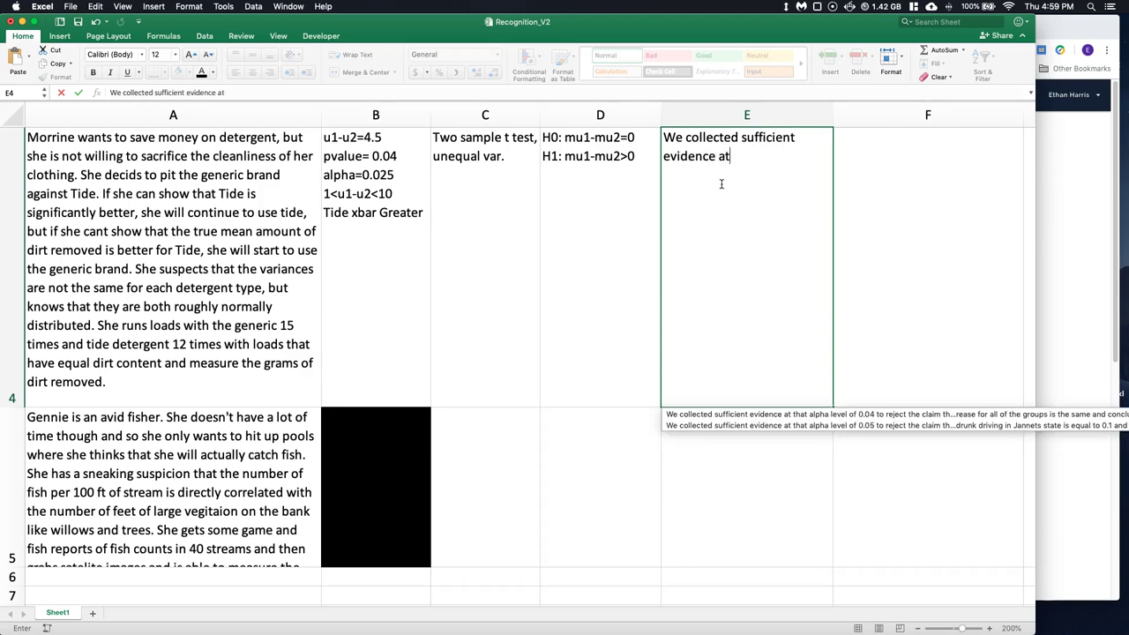
- Continue the E4 conclusion with "the alpha level of 0.04 to reject the claim that Tide and"
key("BackSpace")
type("e alph")
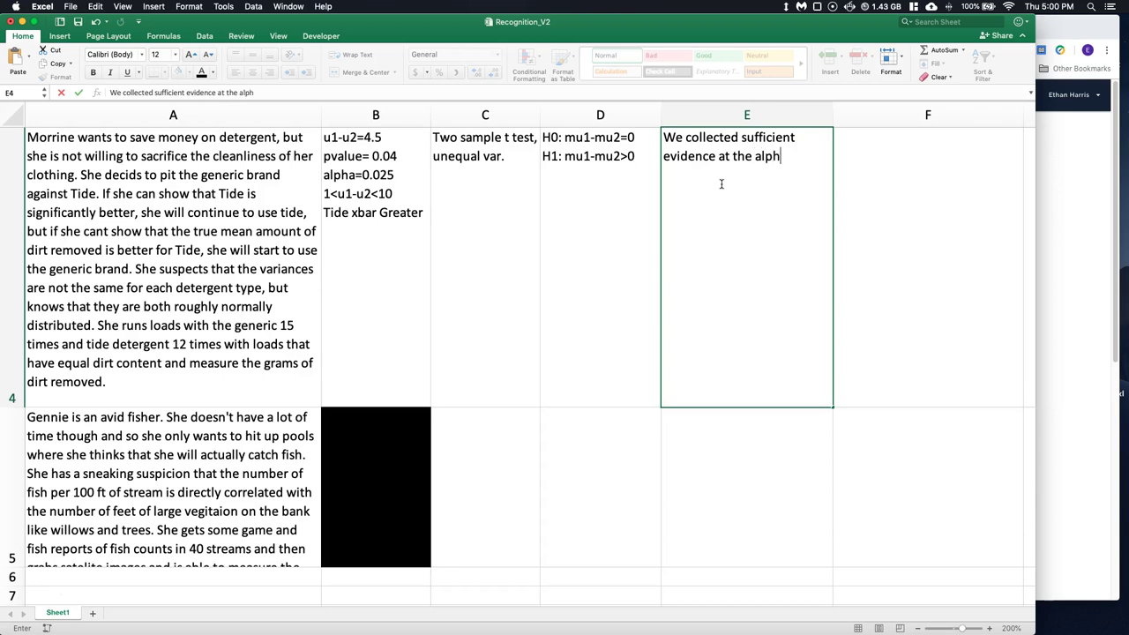
type("a level of")
type(" 0,")
type("0")
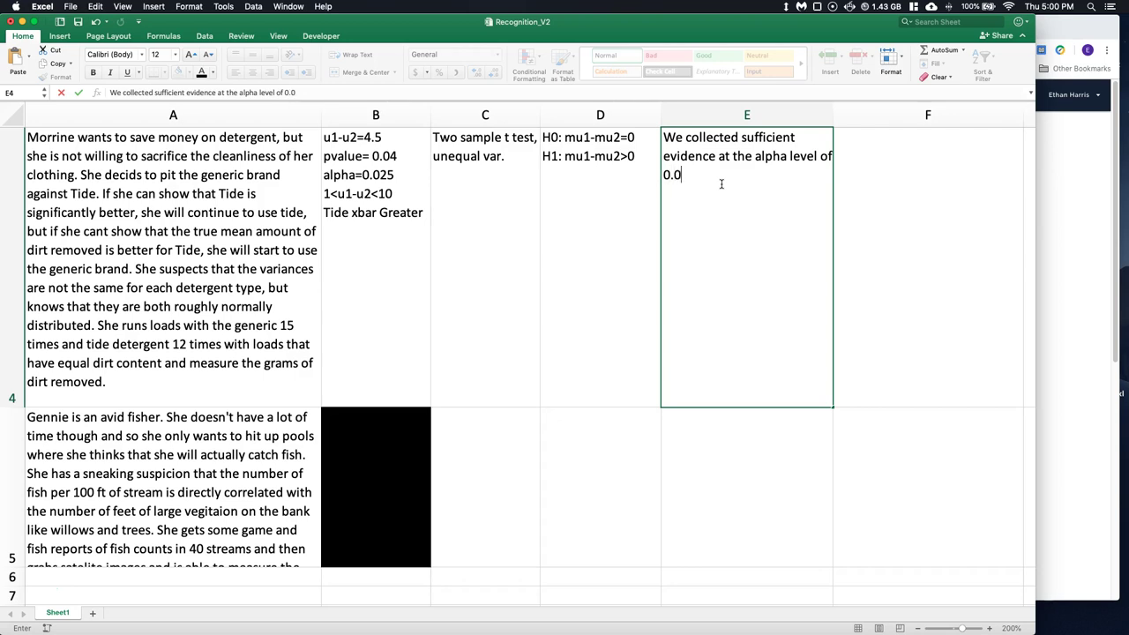
type("4 to reject the claim that tiem")
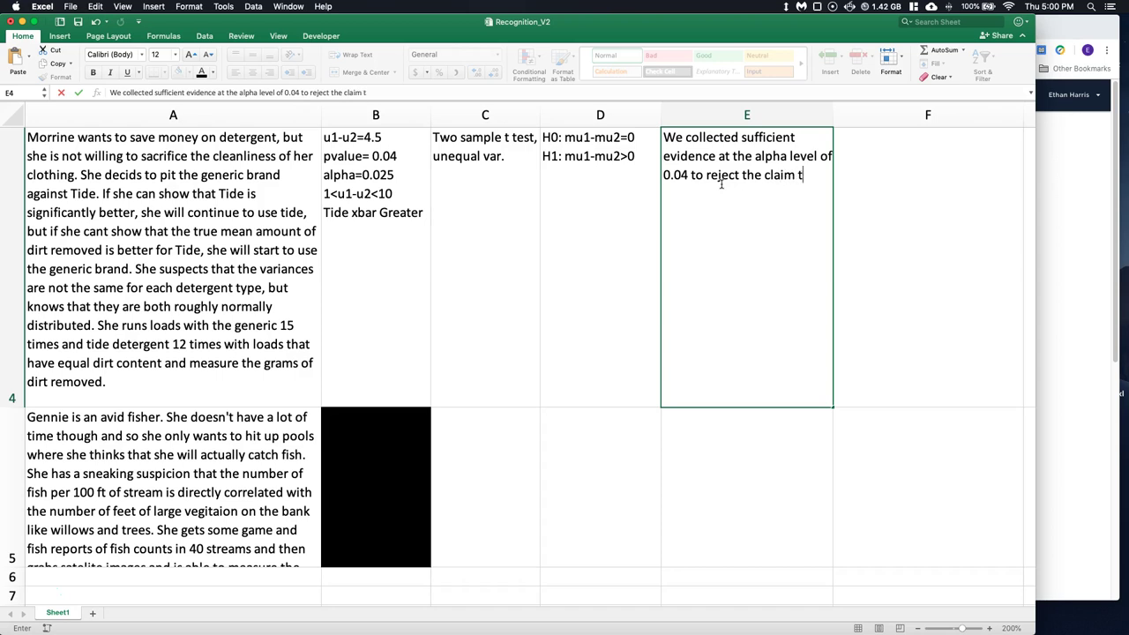
key("BackSpace")
key("BackSpace")
key("BackSpace")
key("BackSpace")
type("Tide and the")
key("BackSpace")
key("BackSpace")
key("BackSpace")
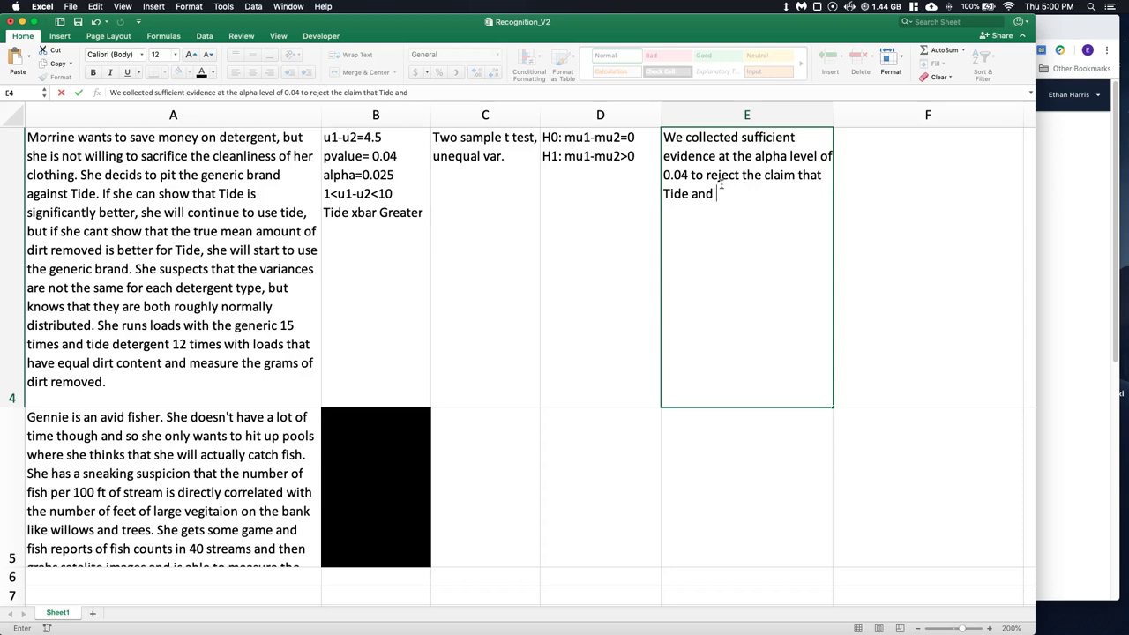
- Insert "the true mean dirt removal for" before "Tide and" in the E4 conclusion
left_click(823, 175)
type("the true mean")
type(" dirt re")
type("mo")
type("val for")
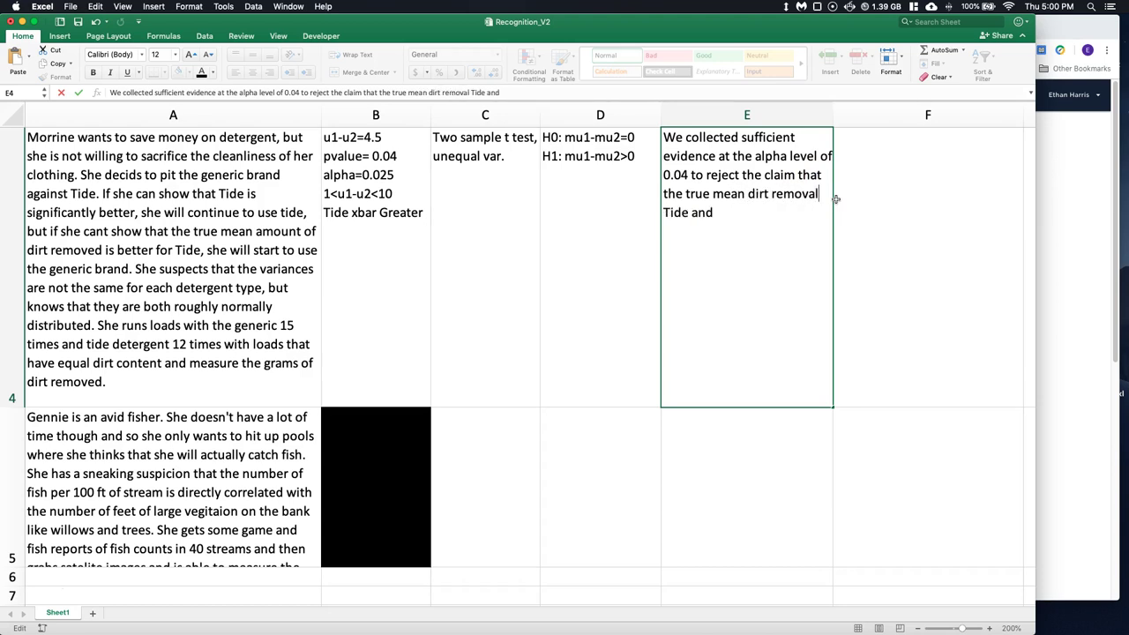
- Continue the E4 conclusion after "Tide and" with "the generic brand are the same and conclude that"
left_click(739, 211)
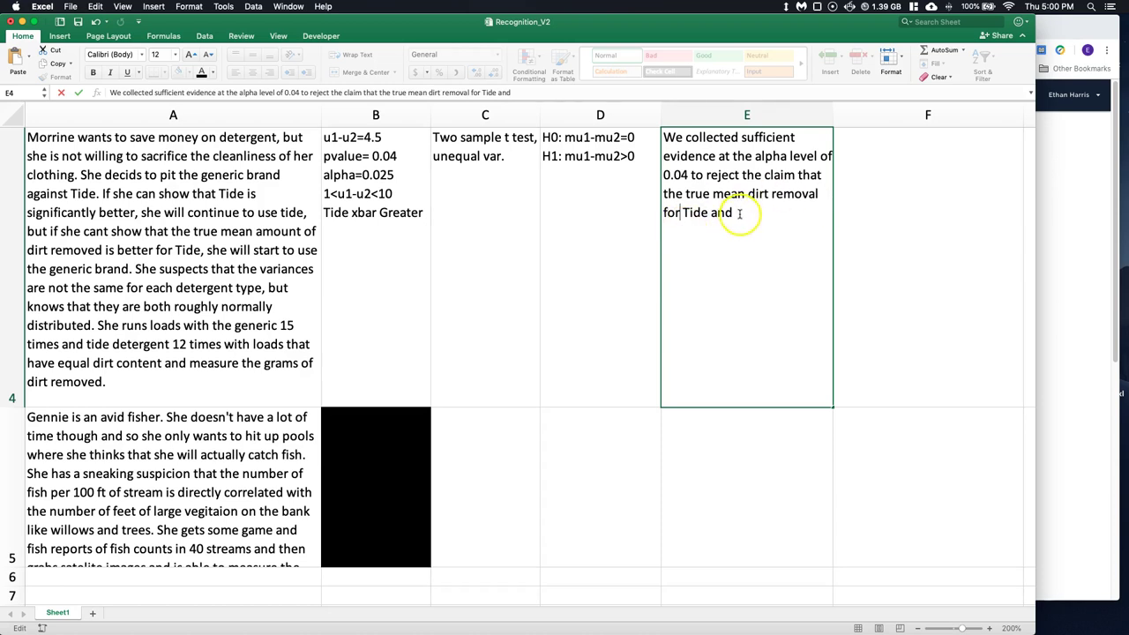
type("the generic brand are th s")
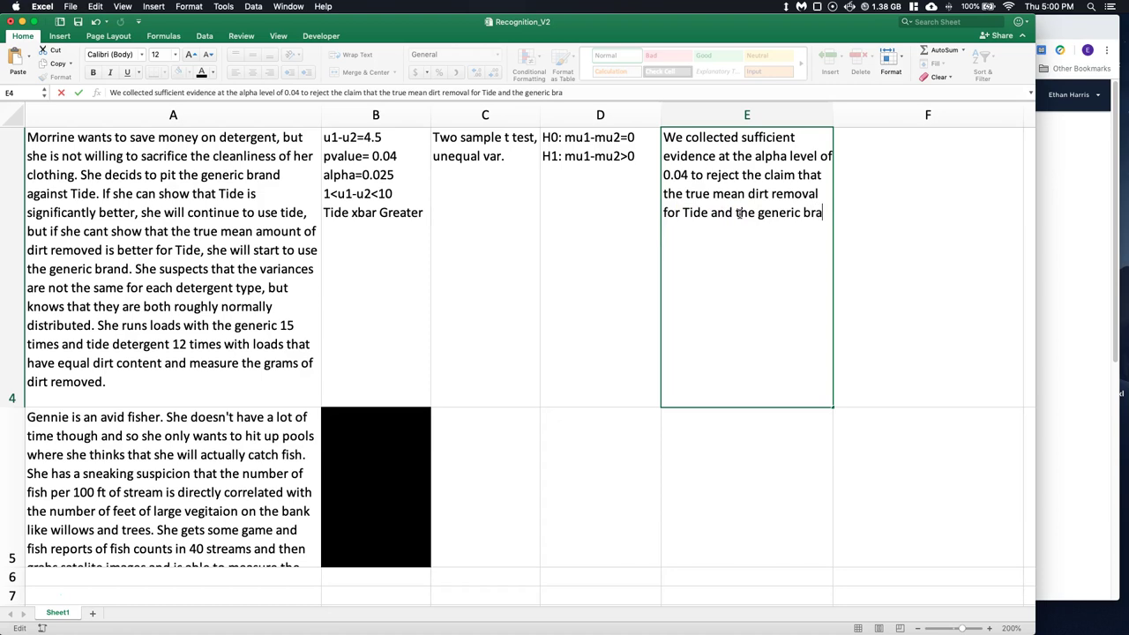
key("BackSpace")
key("BackSpace")
type("e ")
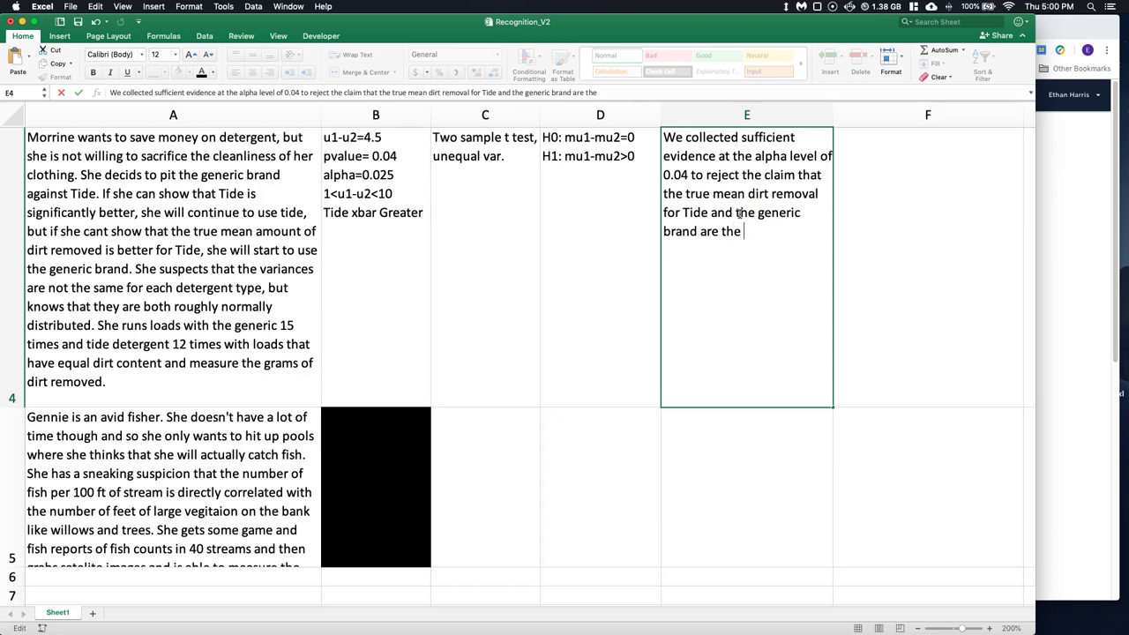
type("same and conclude that ")
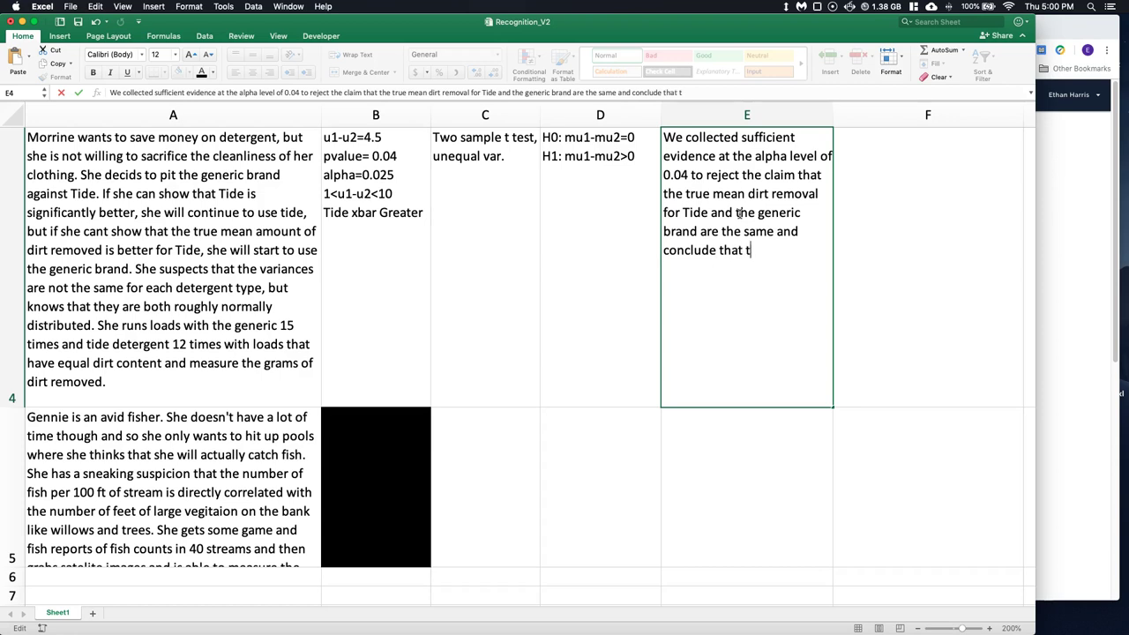
- Finish the E4 conclusion with "Tide in fact removes more."
type("Tide inf")
key("BackSpace")
type("fact removes")
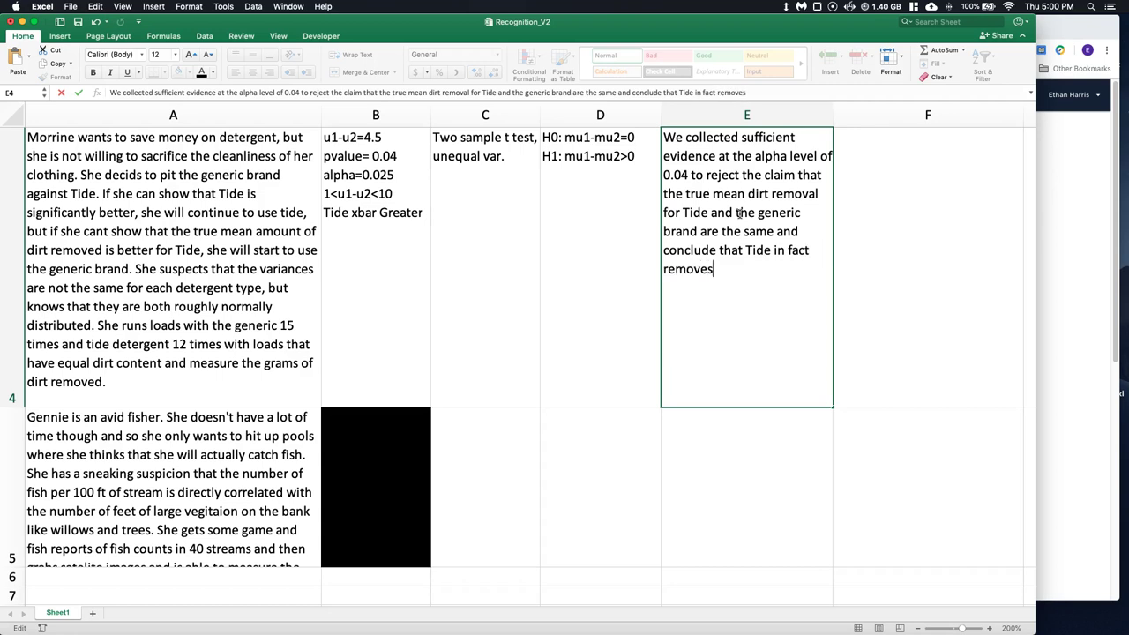
type(" more.")
- Start the confidence interval statement in F4 with "We are 96% confident"
double_click(873, 153)
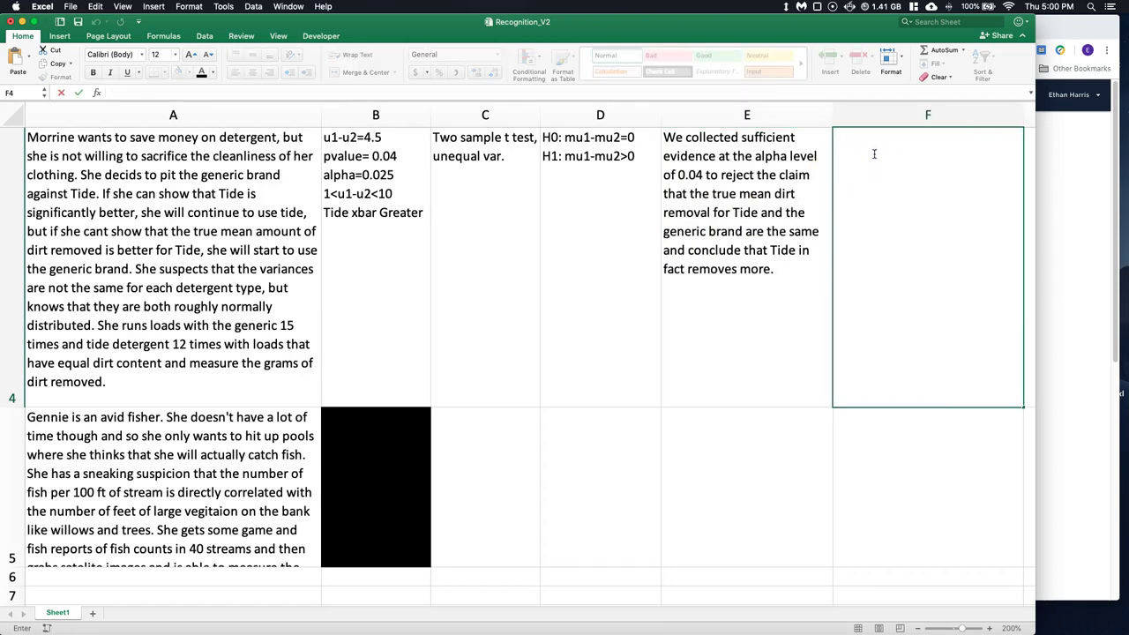
type("We are")
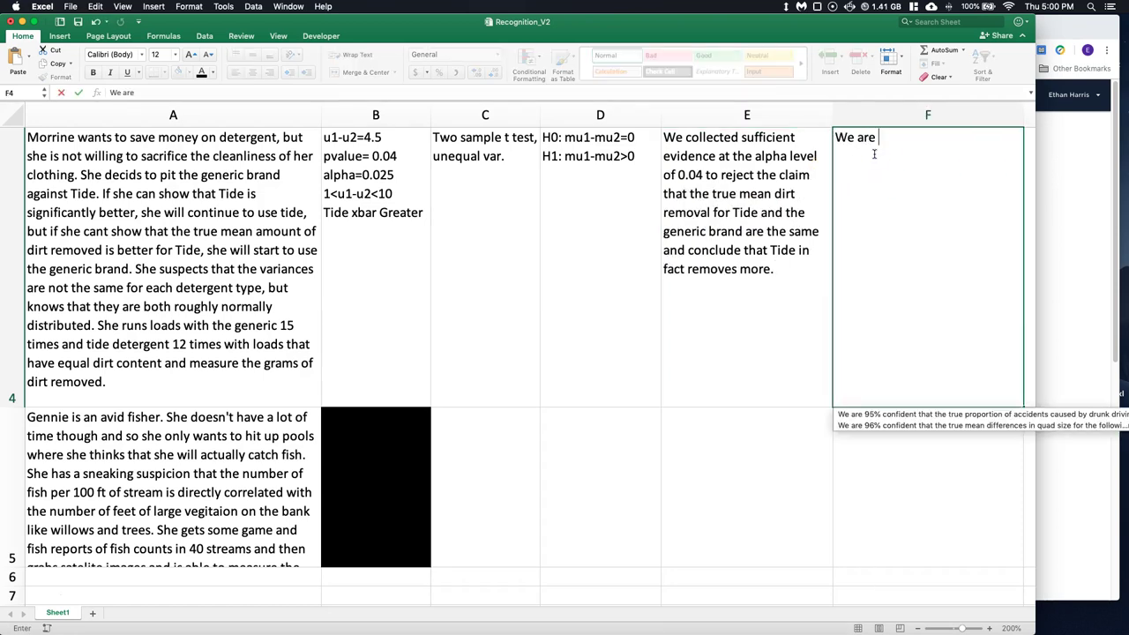
type(" 96% con")
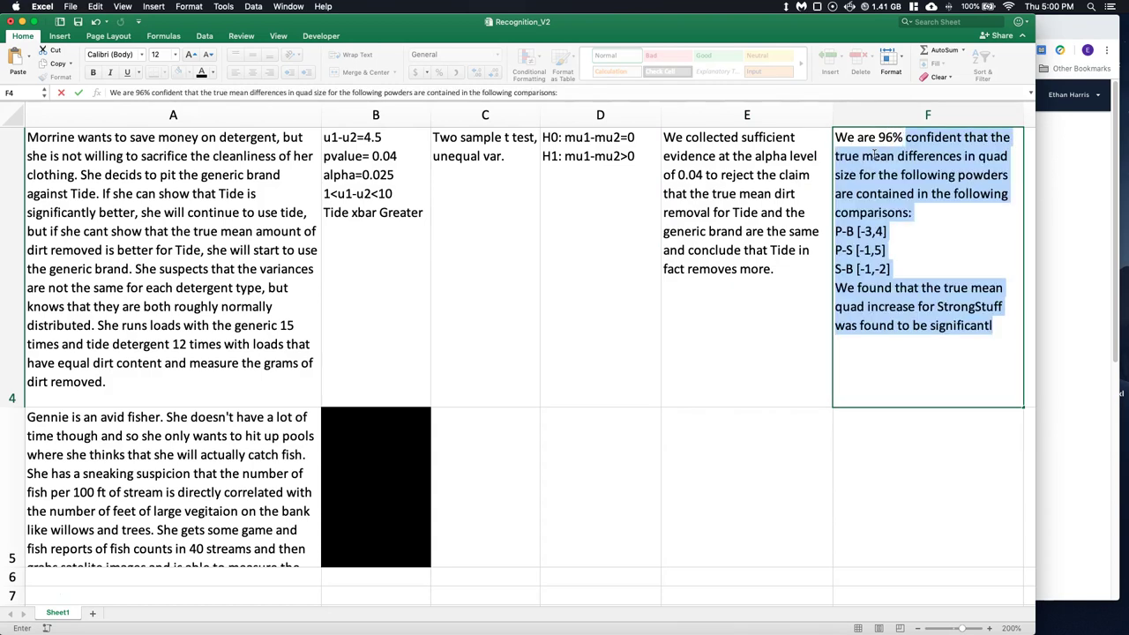
type("fident ")
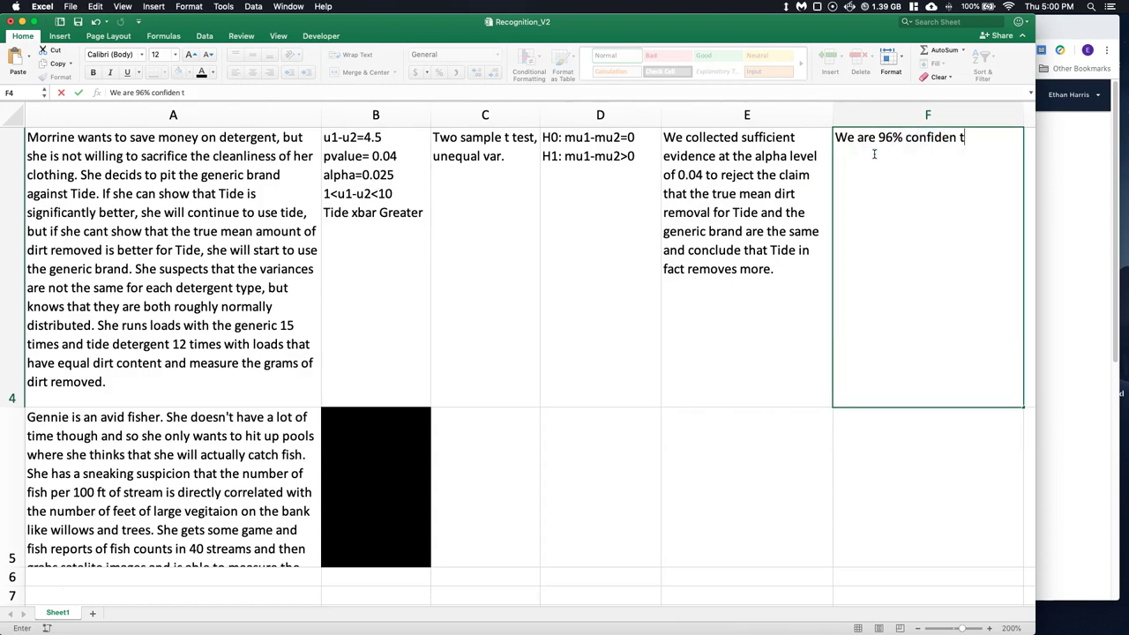
- Continue the F4 statement with "that the true mean dirt", replacing the autocompleted text
type("tha the")
key("BackSpace")
key("BackSpace")
key("BackSpace")
key("BackSpace")
key("BackSpace")
type("t")
key("BackSpace")
type("at the true me")
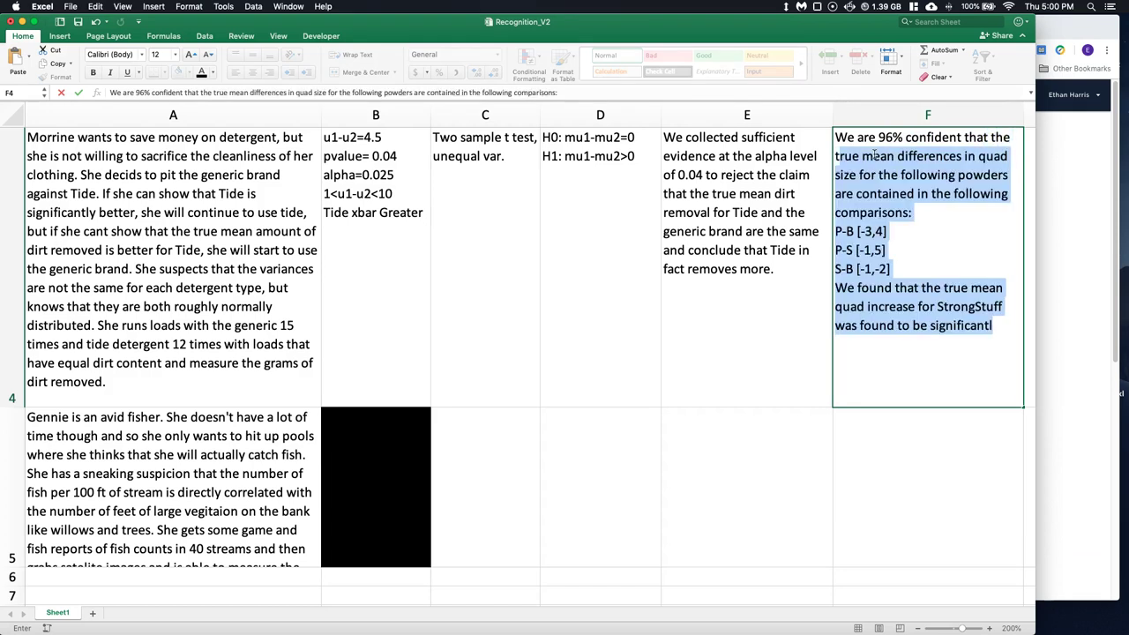
type("an")
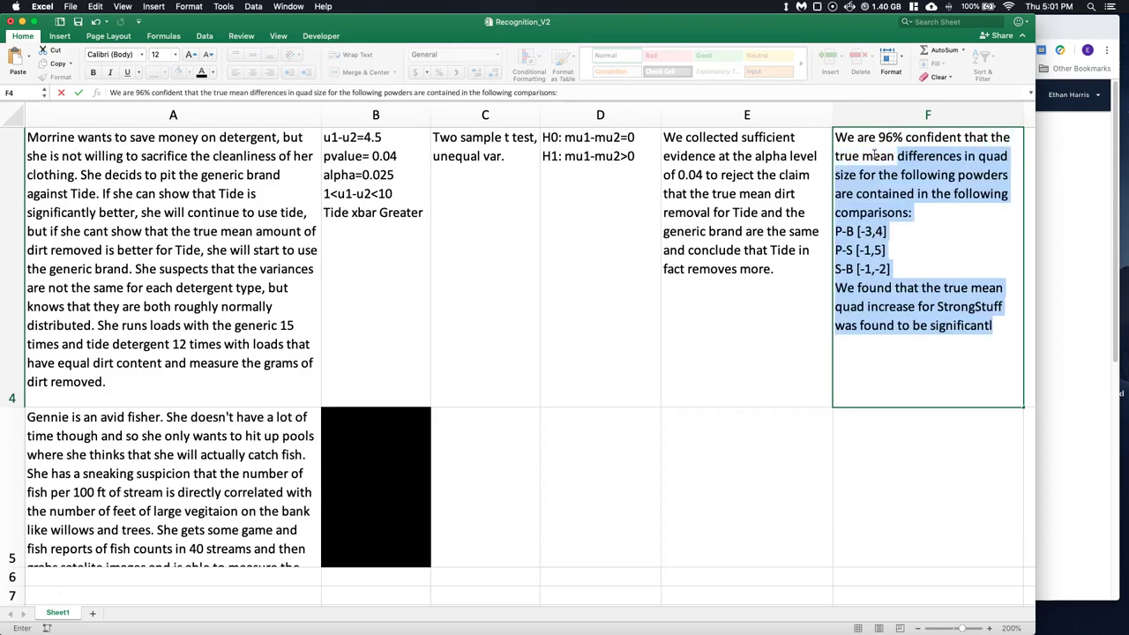
type(" dirt ")
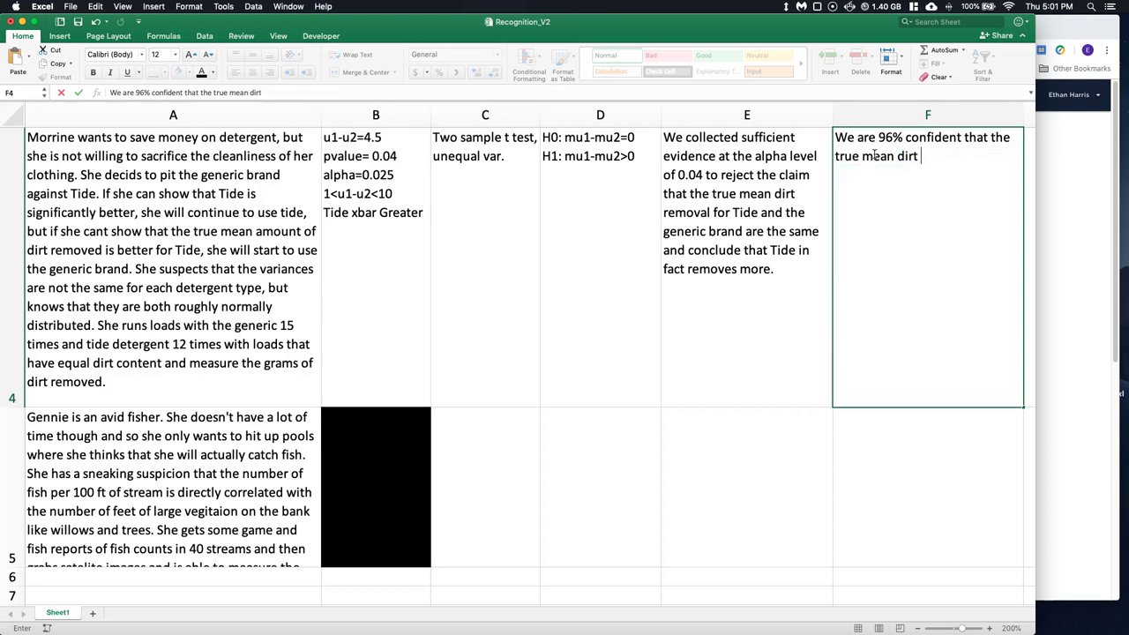
- Extend the F4 statement with "removed by Tide is somewhere between 1 to 10 grams of"
type("removed from")
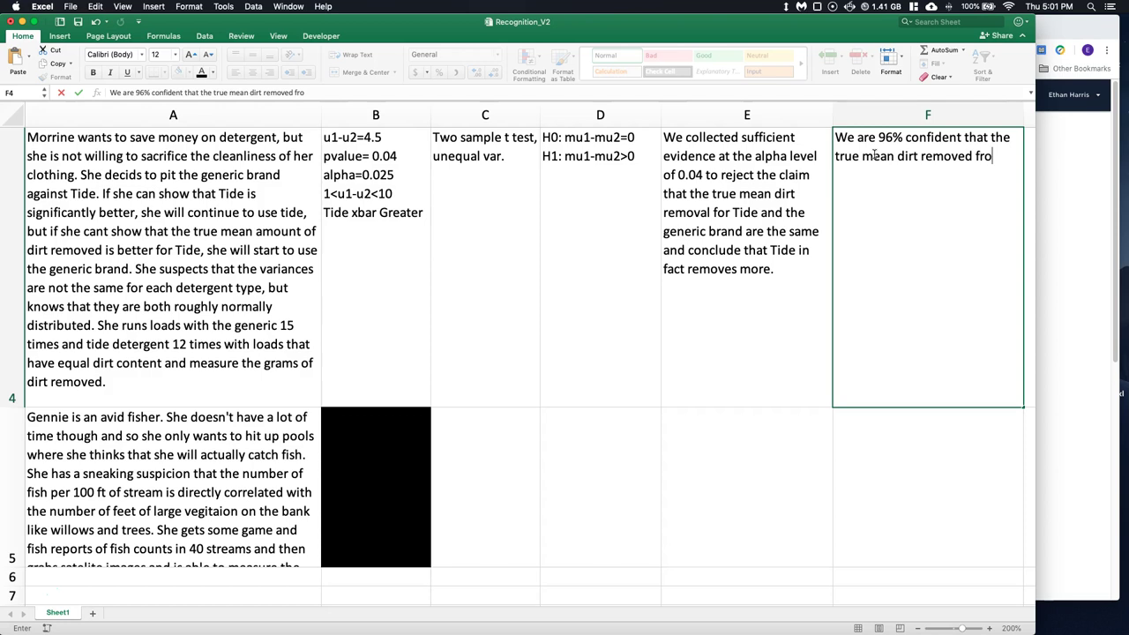
key("BackSpace")
key("BackSpace")
key("BackSpace")
key("BackSpace")
type("by Tide is somewhere between 1 to 10 gre")
type("ms of d")
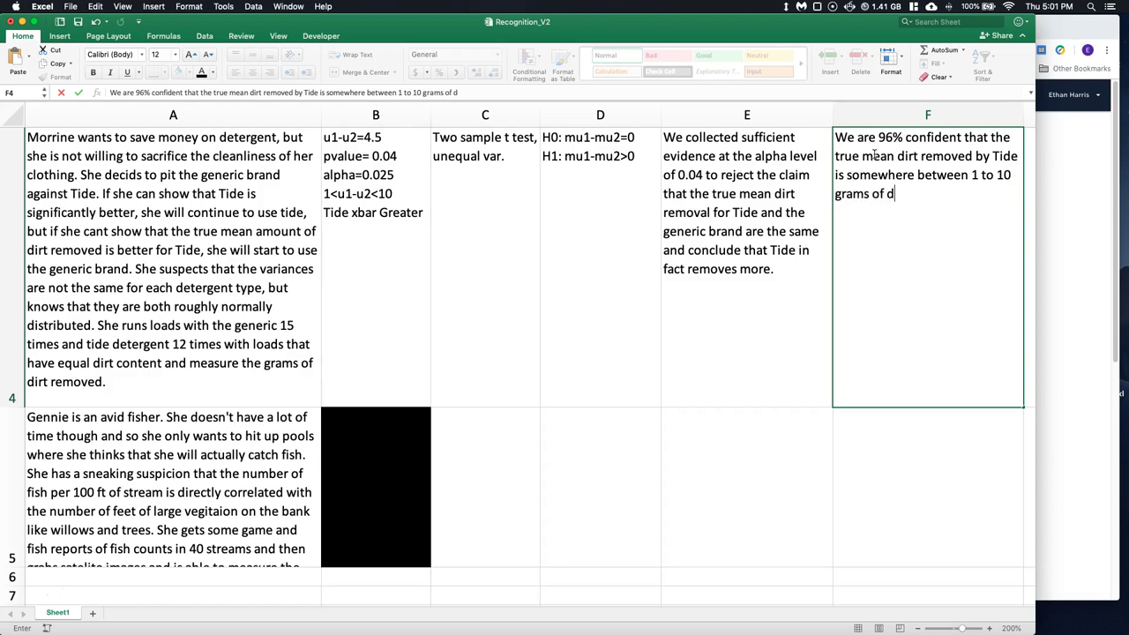
- Finish the F4 statement with "dirt more than that of the generic brand." and commit the entry
type("irt more that")
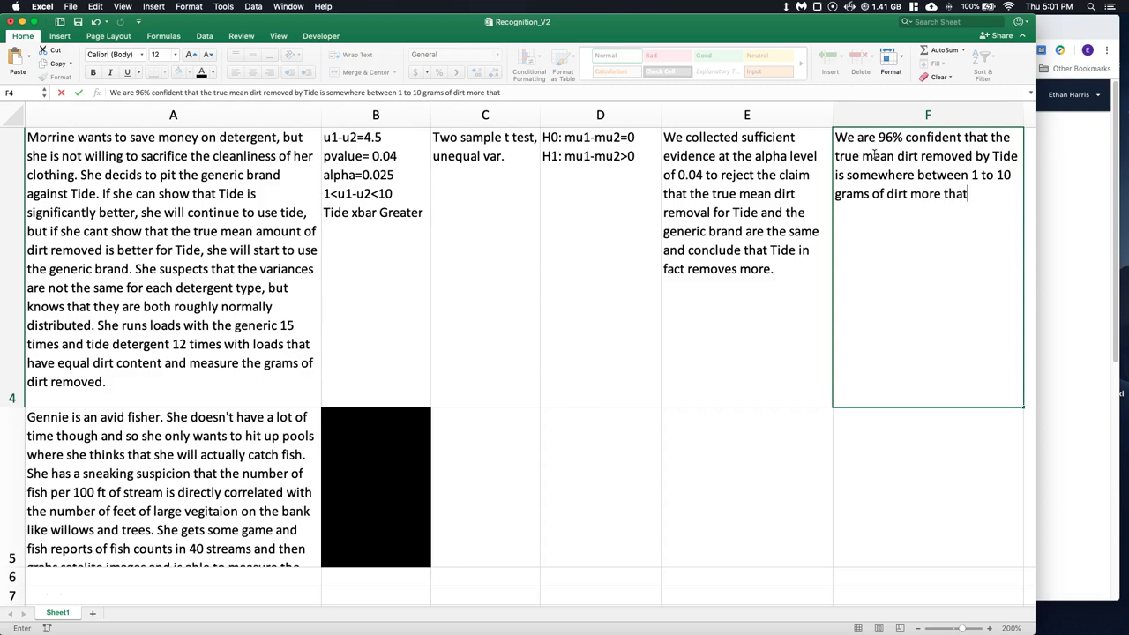
key("BackSpace")
type("n that of the")
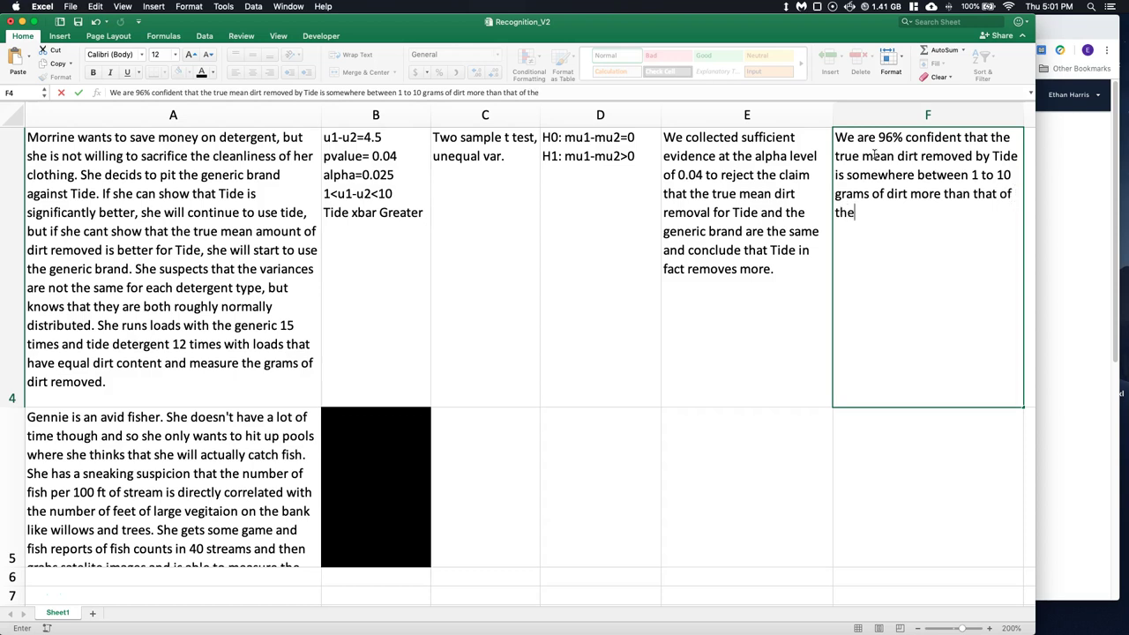
type(" generic brand.")
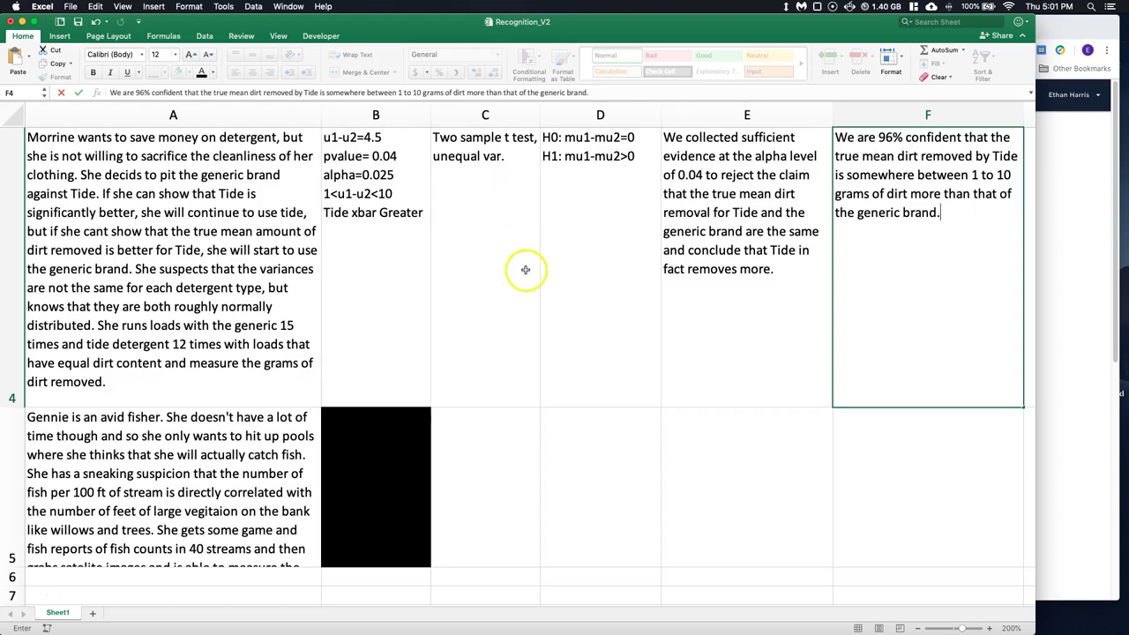
left_click(982, 578)
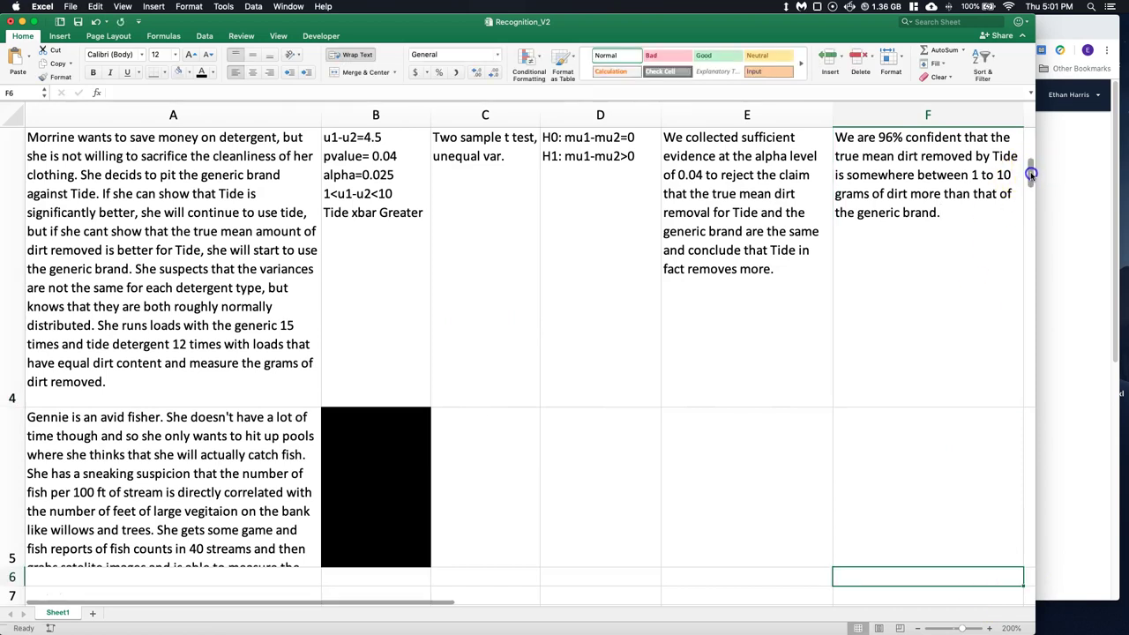
- Increase the height of row 5 so the whole fishing scenario text fits
scroll(1032, 172, "down", 2)
left_click_drag(13, 287, 12, 348)
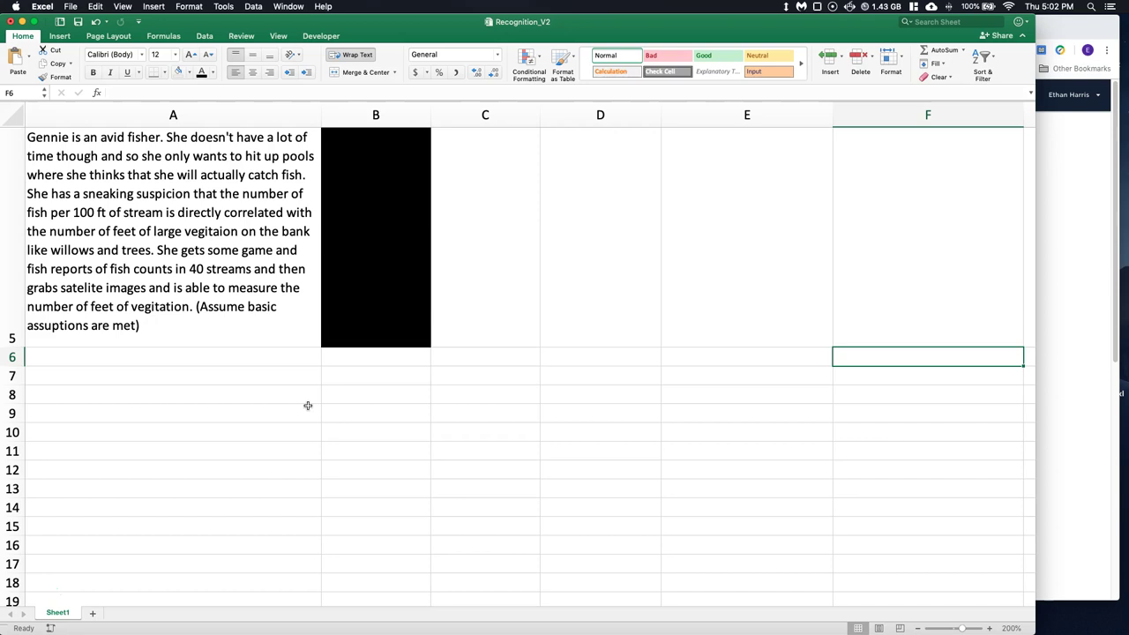
- Switch to the Prezi flowchart in Chrome and follow the numerical x numerical branch in full screen to identify the fishing scenario's test
left_click(1092, 218)
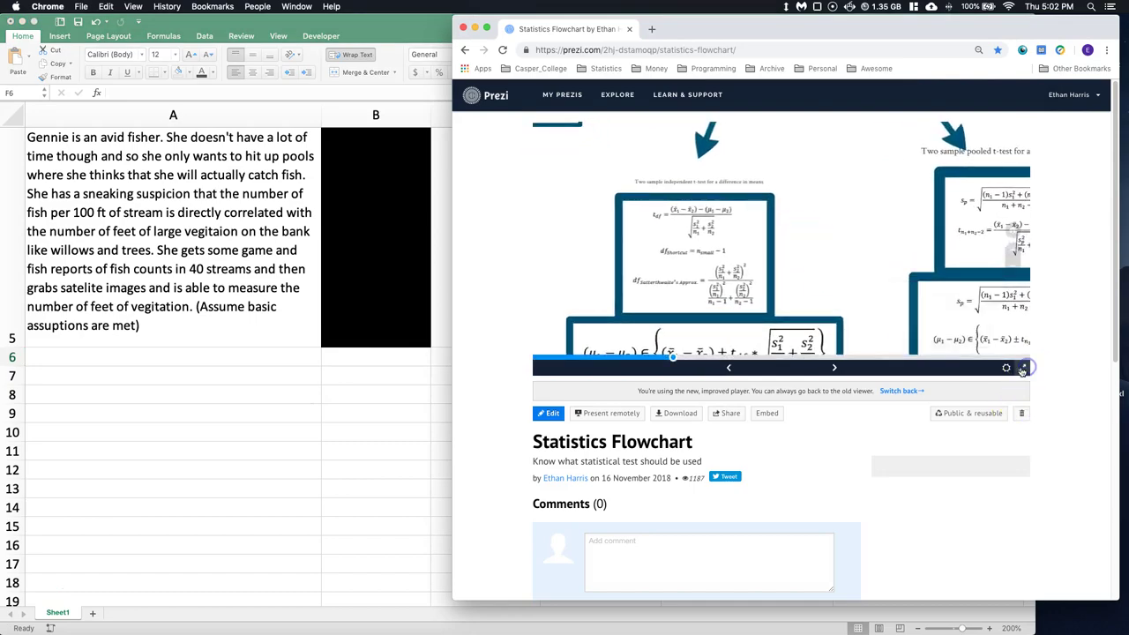
left_click(1023, 368)
scroll(652, 185, "down", 5)
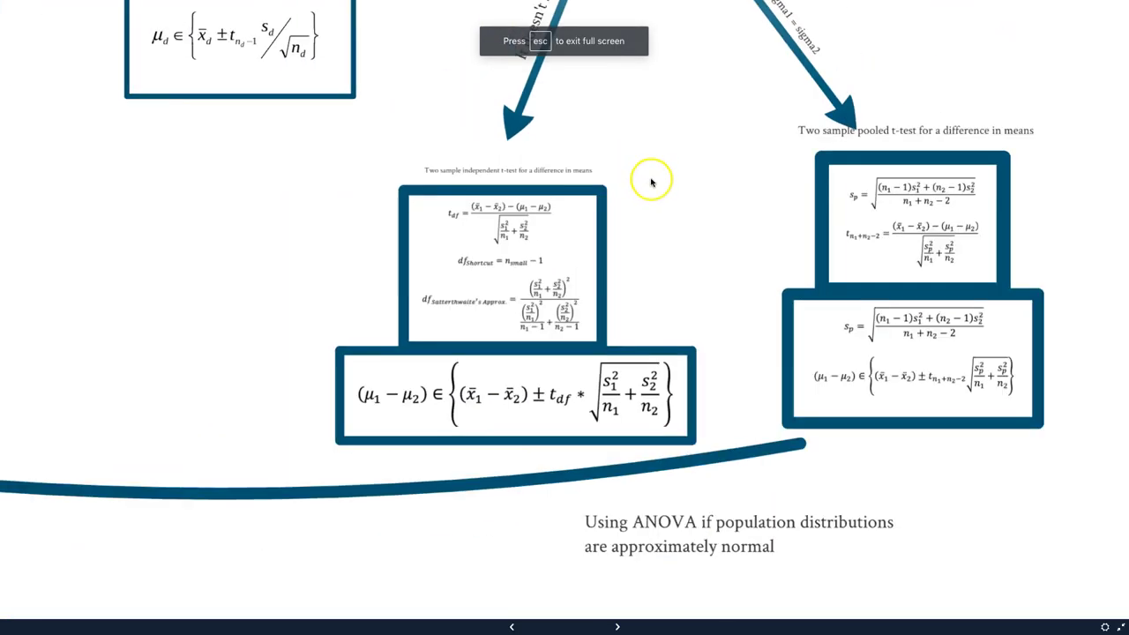
scroll(629, 179, "down", 5)
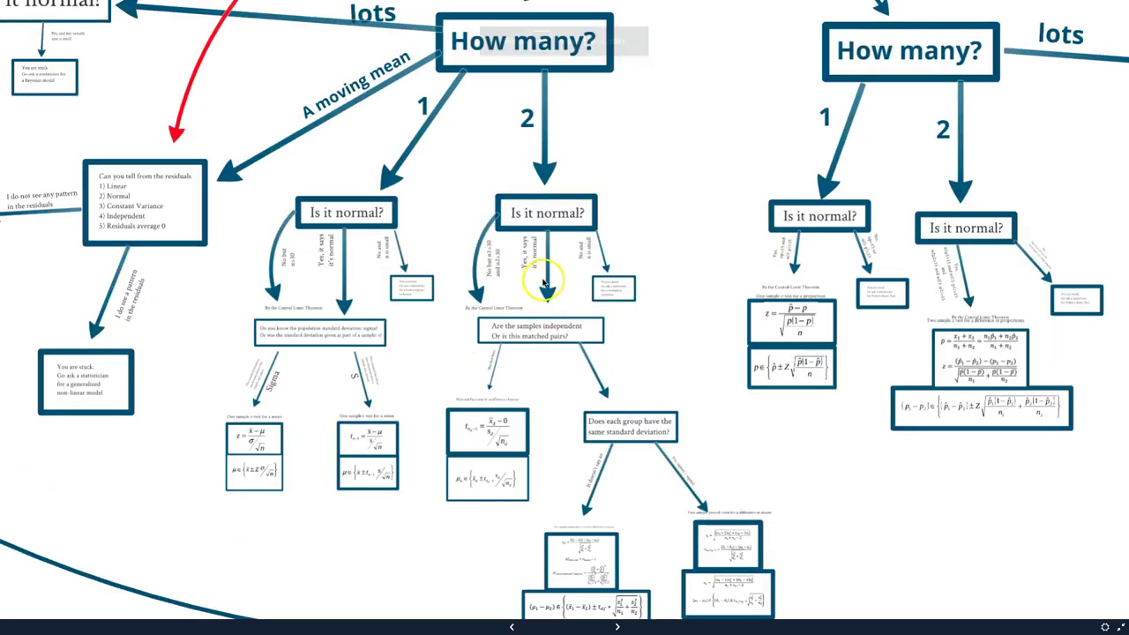
left_click_drag(626, 151, 467, 345)
scroll(467, 345, "up", 3)
left_click_drag(544, 312, 783, 286)
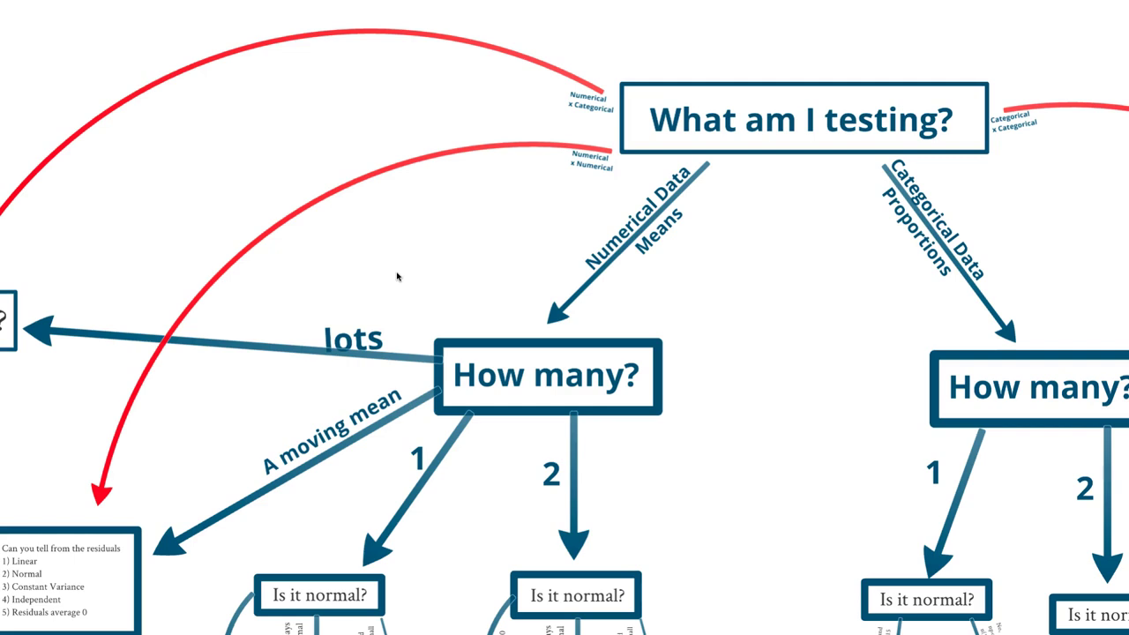
key("Right")
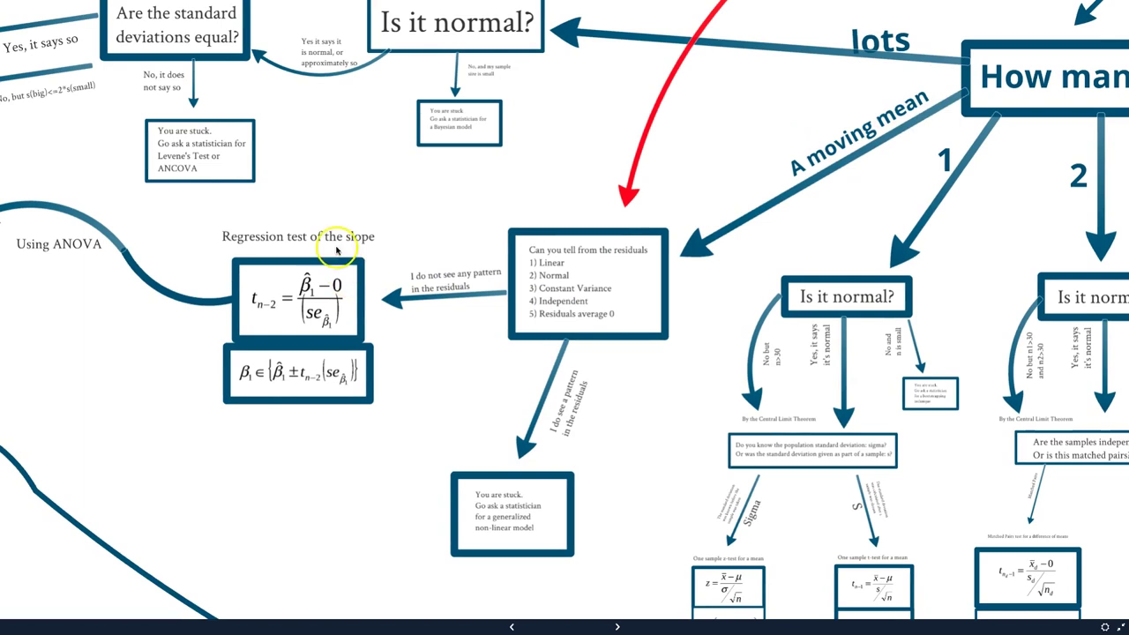
key("Right")
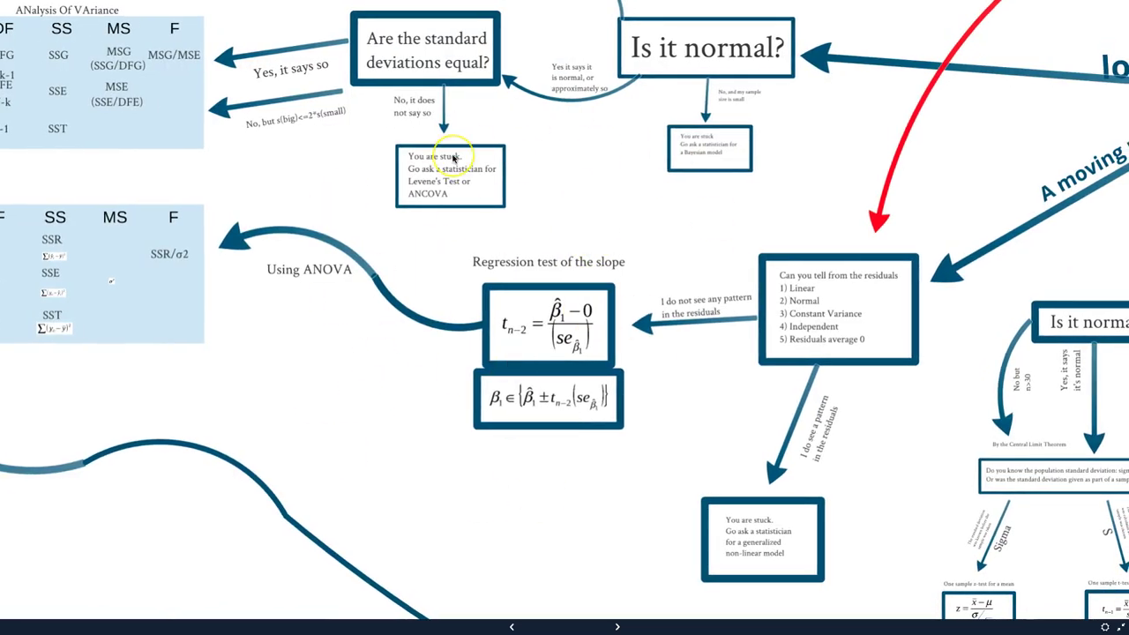
key("Escape")
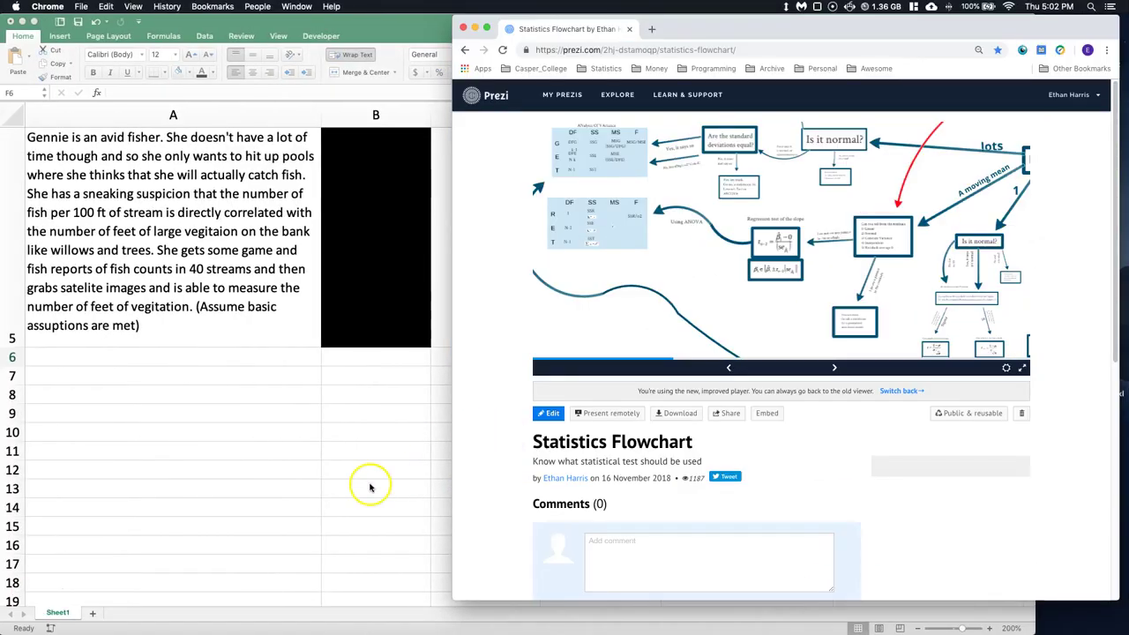
- Switch back to the Excel worksheet and enter "Linear Regression" as the fishing scenario's test in C5
left_click(371, 484)
double_click(481, 262)
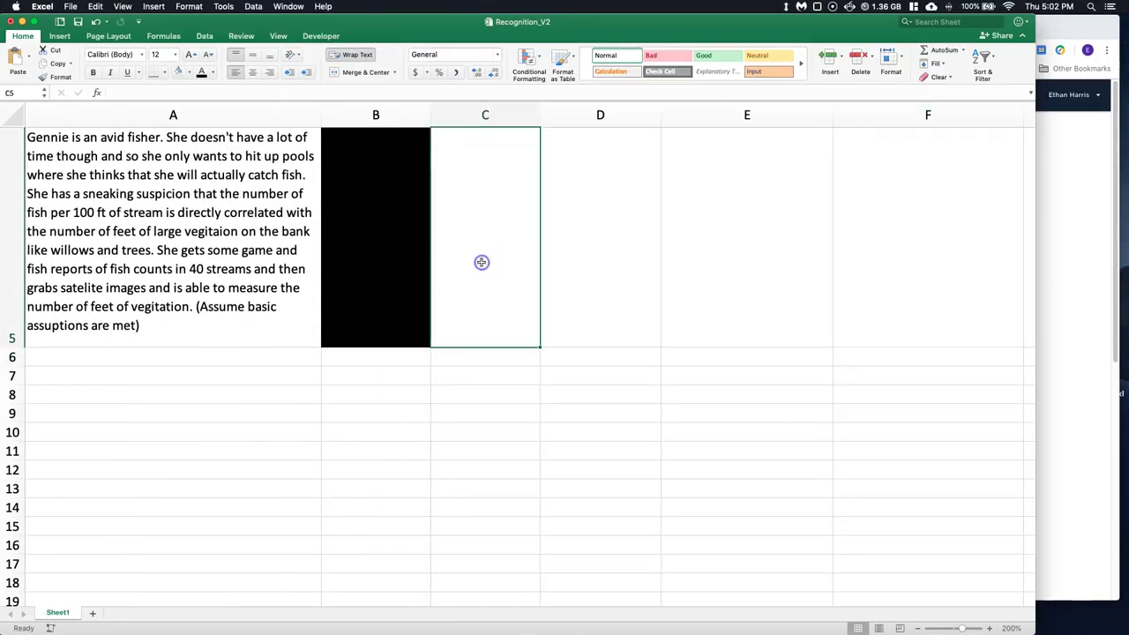
type("Linear Regression")
- Remove the black fill from cell B5 so the fishing scenario's given values can be read
left_click(374, 188)
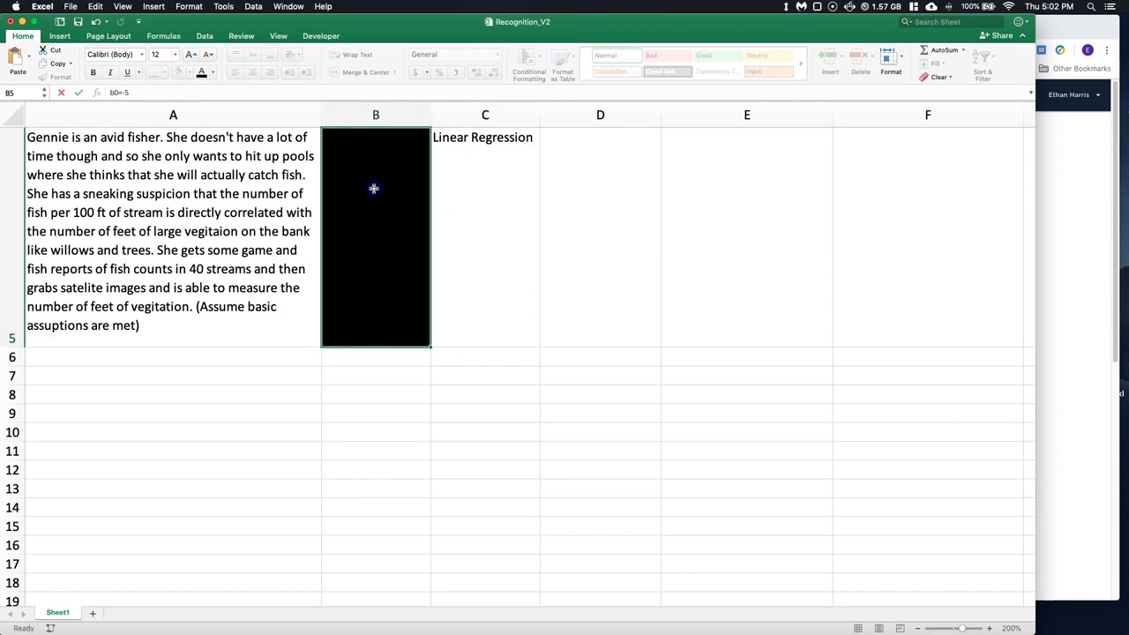
right_click(374, 188)
left_click(358, 182)
left_click(177, 72)
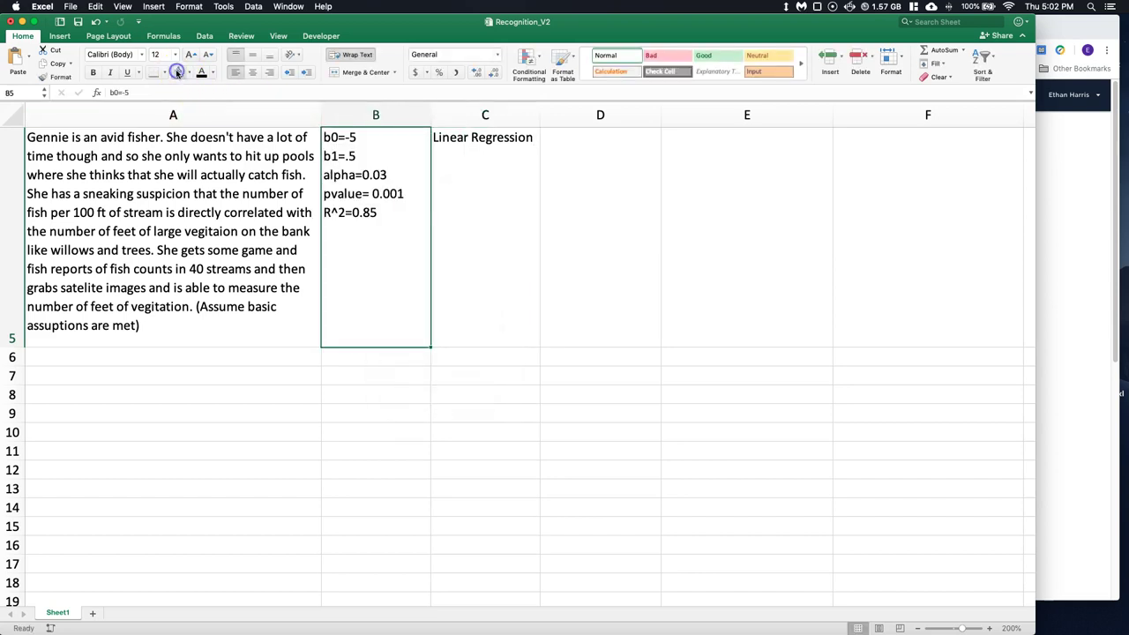
- Enter the hypotheses "Ho: B1=0" and "H1: B1!=0" on two lines in D5
left_click(611, 172)
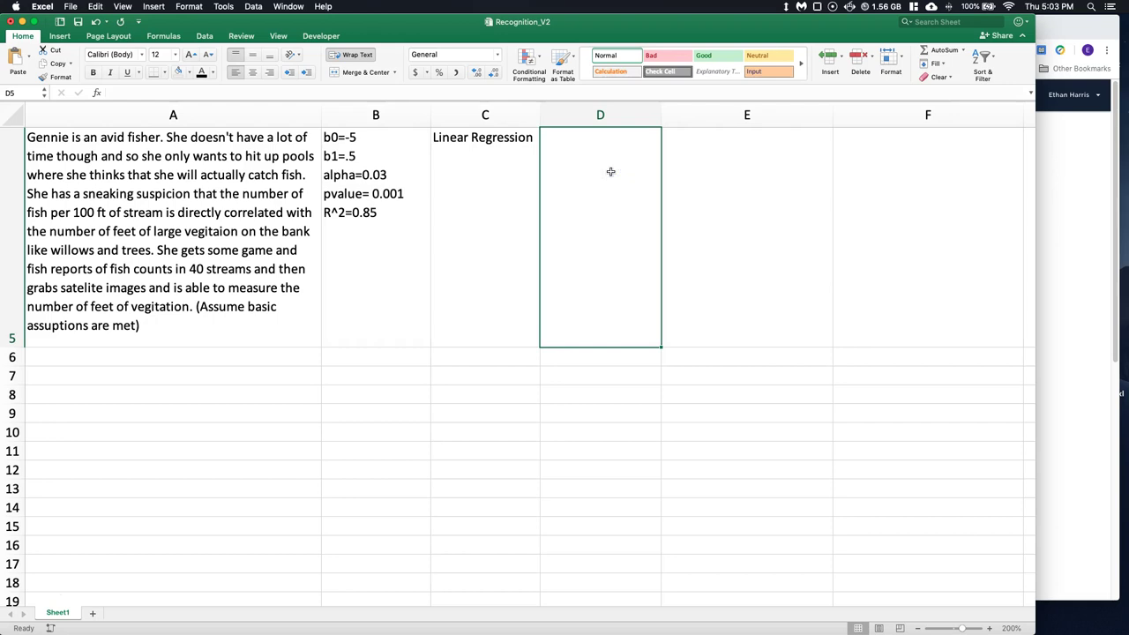
type("H")
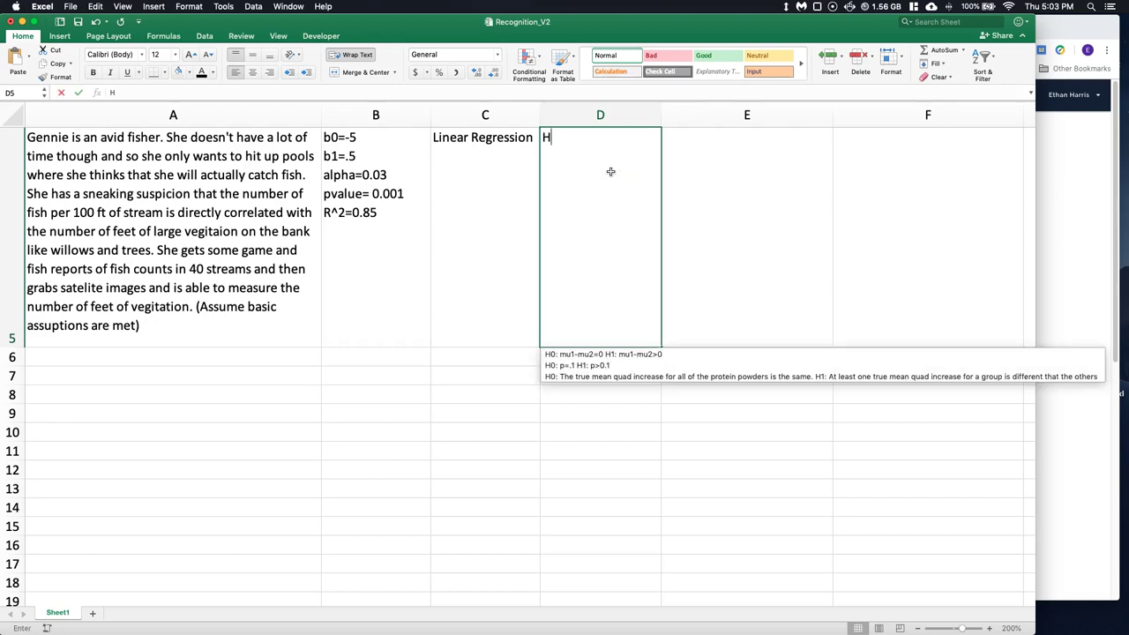
type("o=")
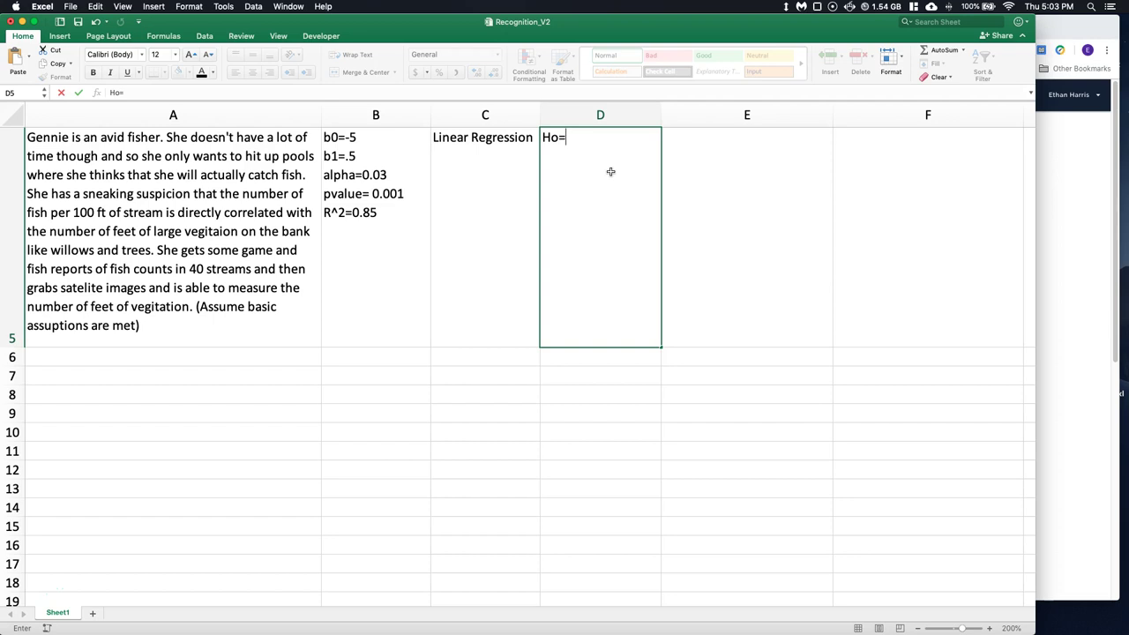
key("BackSpace")
type(": B")
type("1=")
type("H")
type("1: B")
type("1~")
key("BackSpace")
type("!=0")
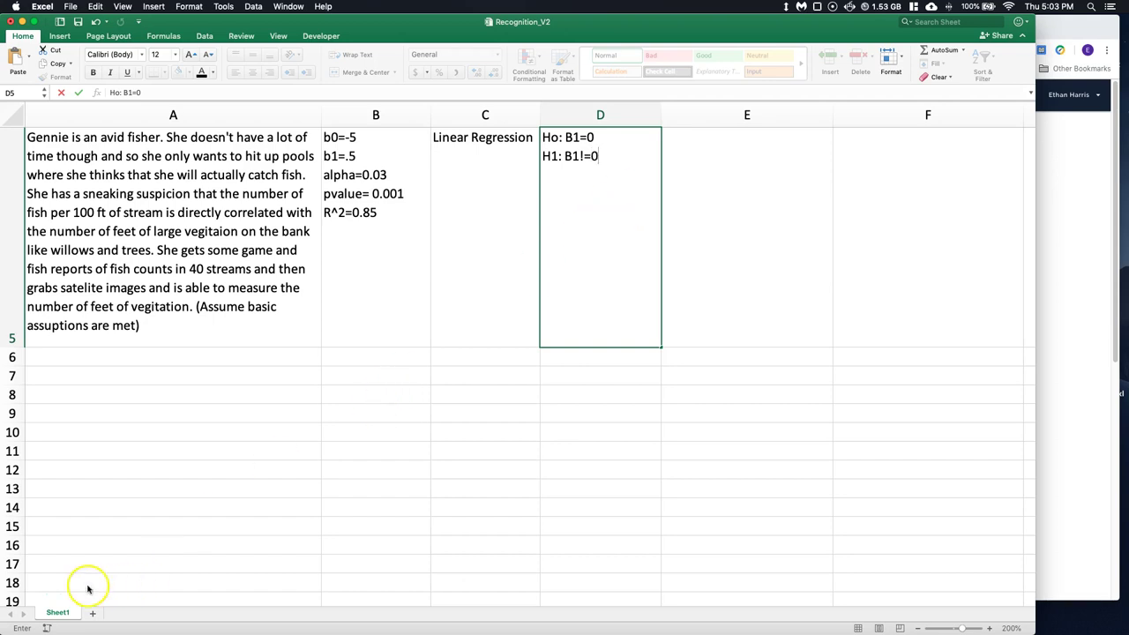
- Begin the conclusion in E5 with "We collected sufficient evidence at the alpha level of"
scroll(597, 415, "up", 5)
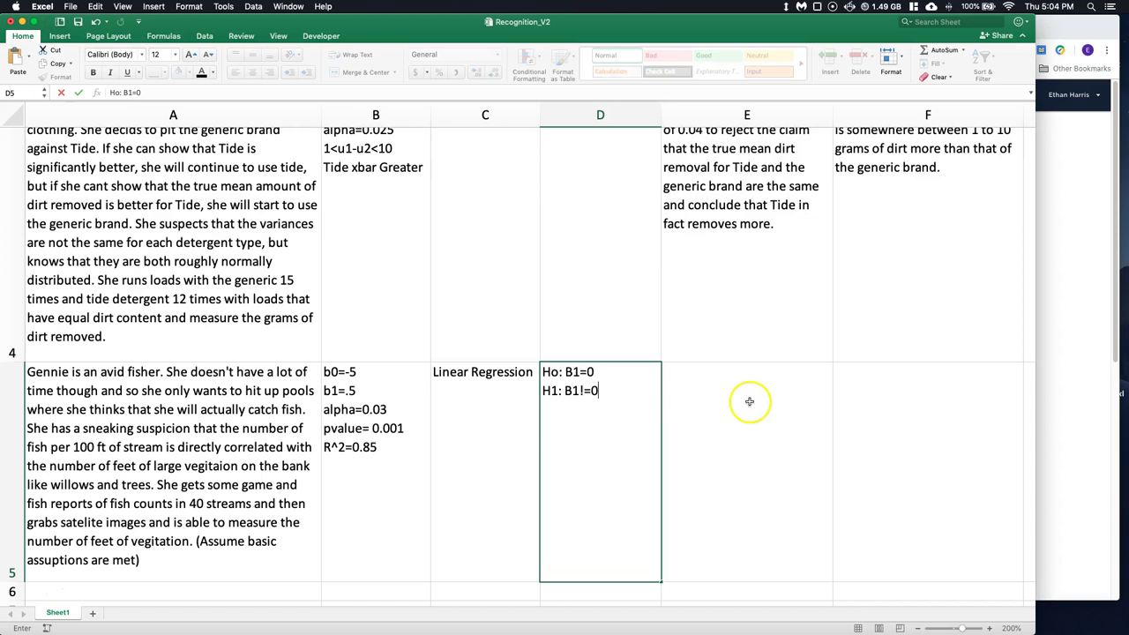
left_click(714, 397)
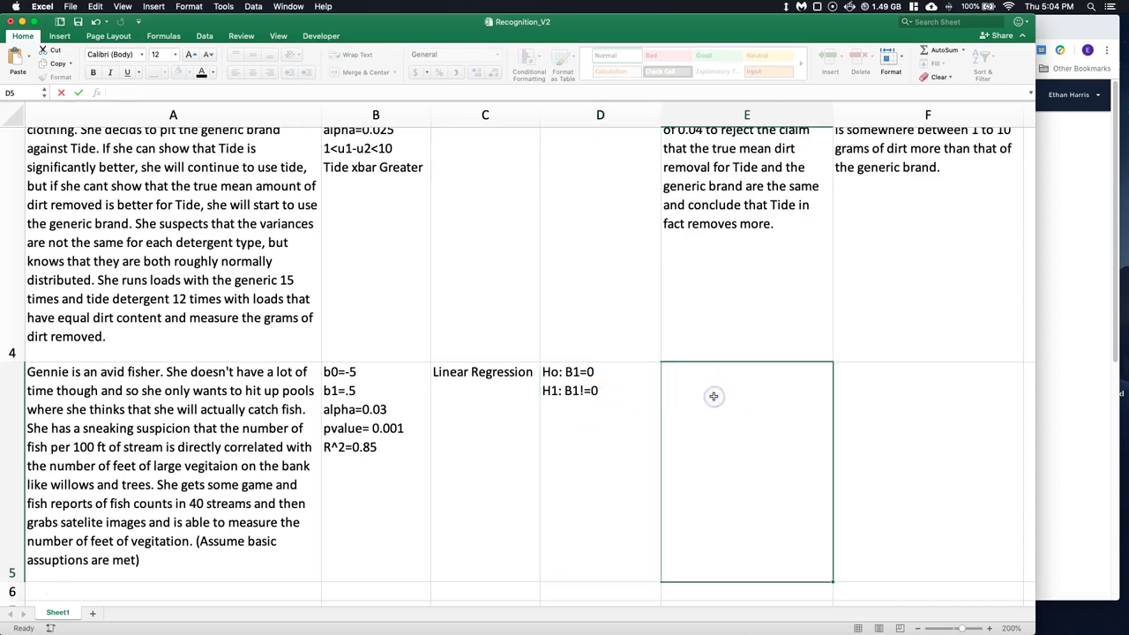
type("We collecte")
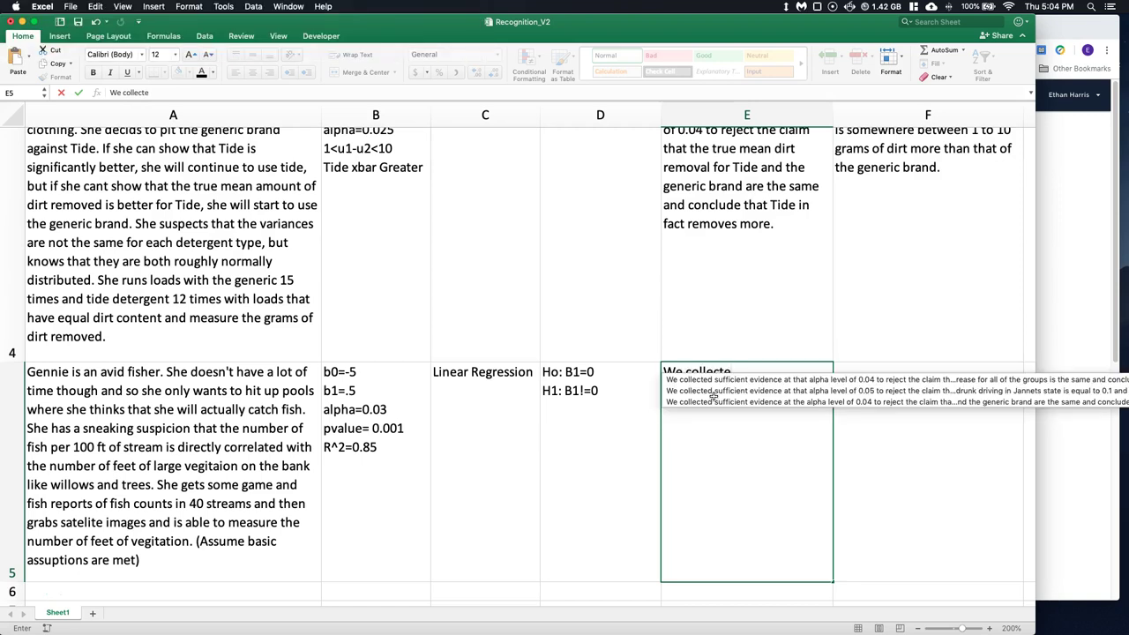
type(" dsuf")
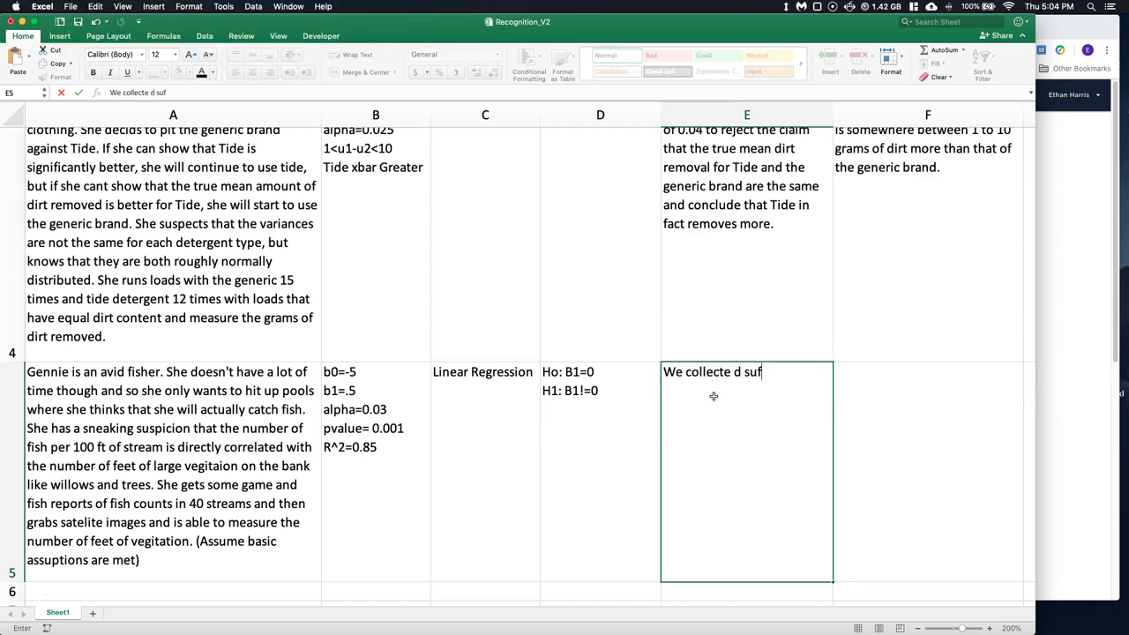
key("BackSpace")
key("BackSpace")
key("BackSpace")
key("BackSpace")
type("d su")
key("BackSpace")
key("BackSpace")
type("sufficient evidence at the alpha level of")
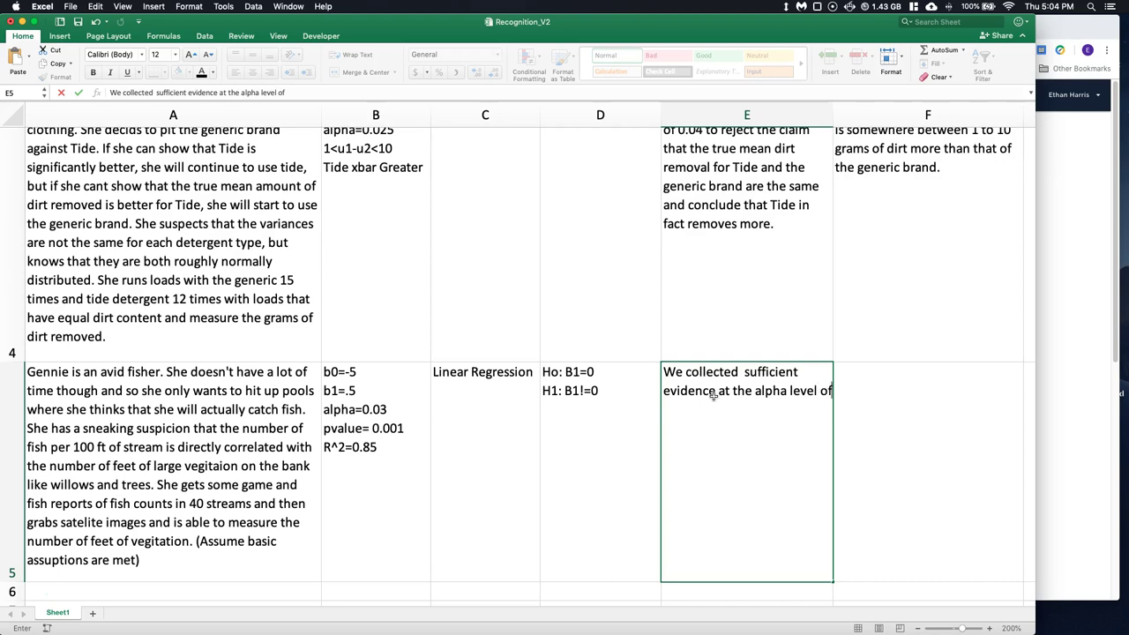
- Continue the E5 conclusion with "0.03 to reject the"
type(" 0.03 to ")
type("conclude")
key("BackSpace")
key("BackSpace")
key("BackSpace")
key("BackSpace")
key("BackSpace")
key("BackSpace")
key("BackSpace")
key("BackSpace")
type("reject the ")
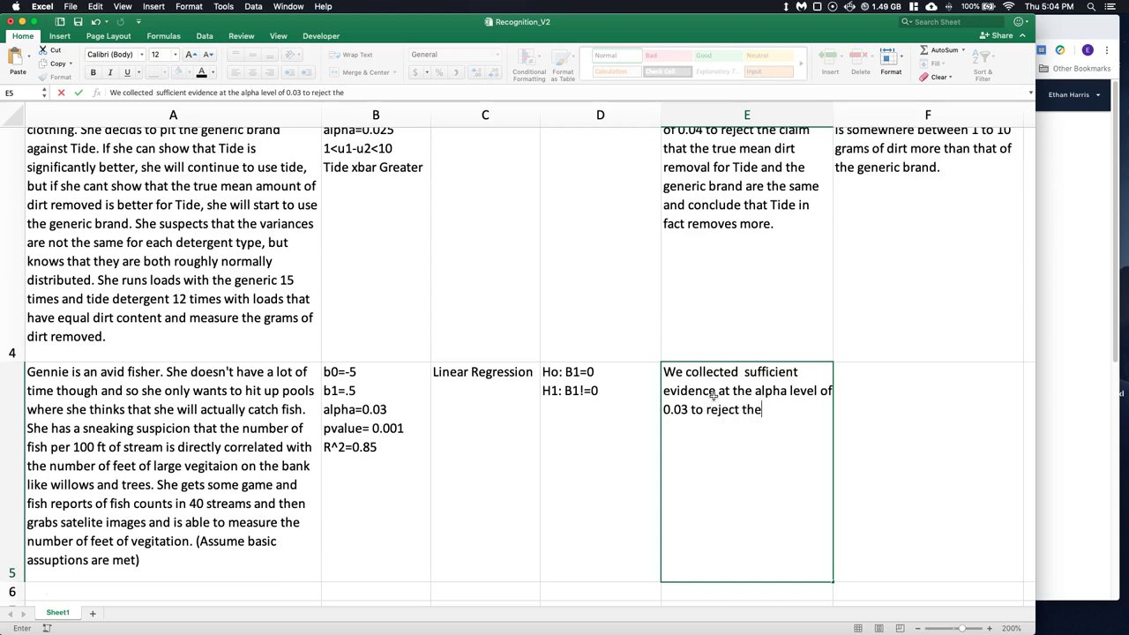
- Extend the E5 conclusion with "claim that there is no true relationship between the number of fish and the"
type("claim that th")
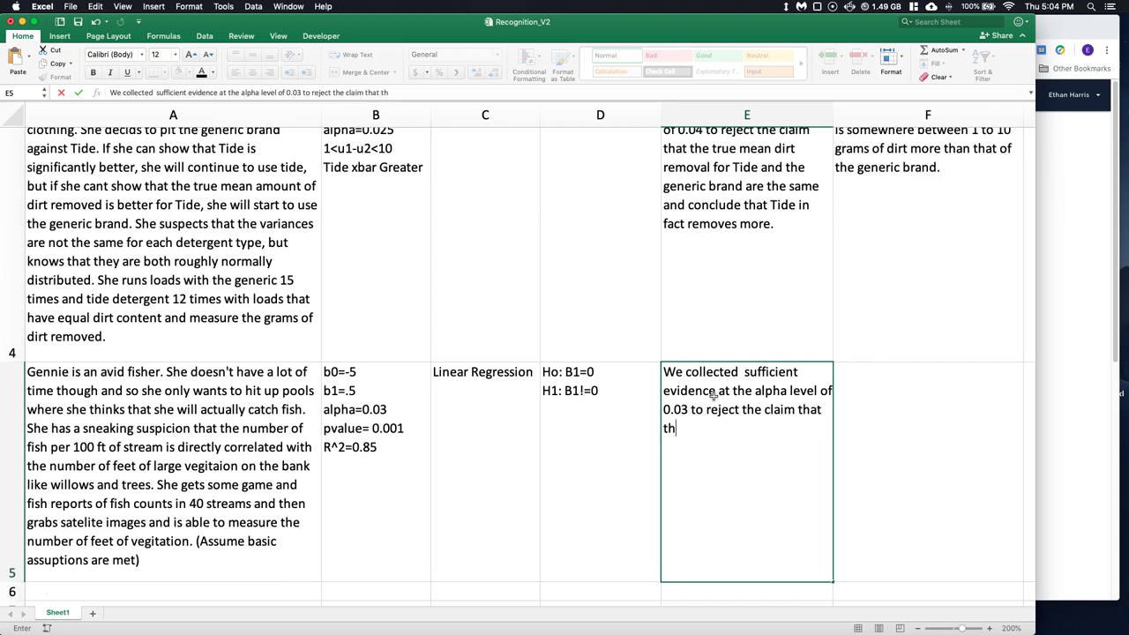
type("eir")
key("BackSpace")
key("BackSpace")
type("re is no true ")
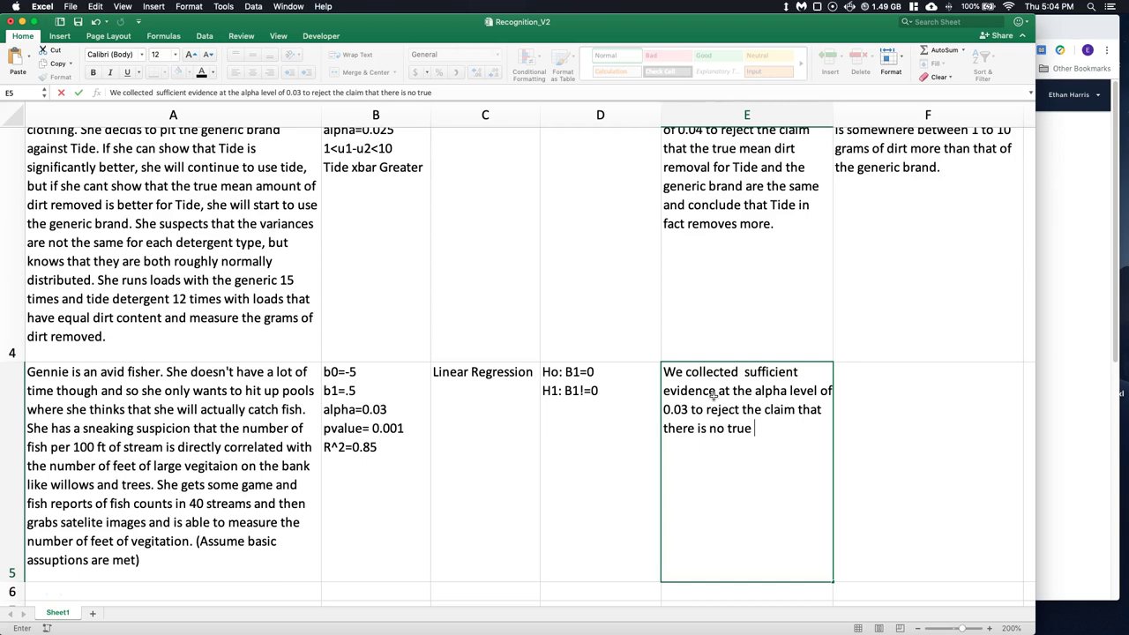
type("relationship be")
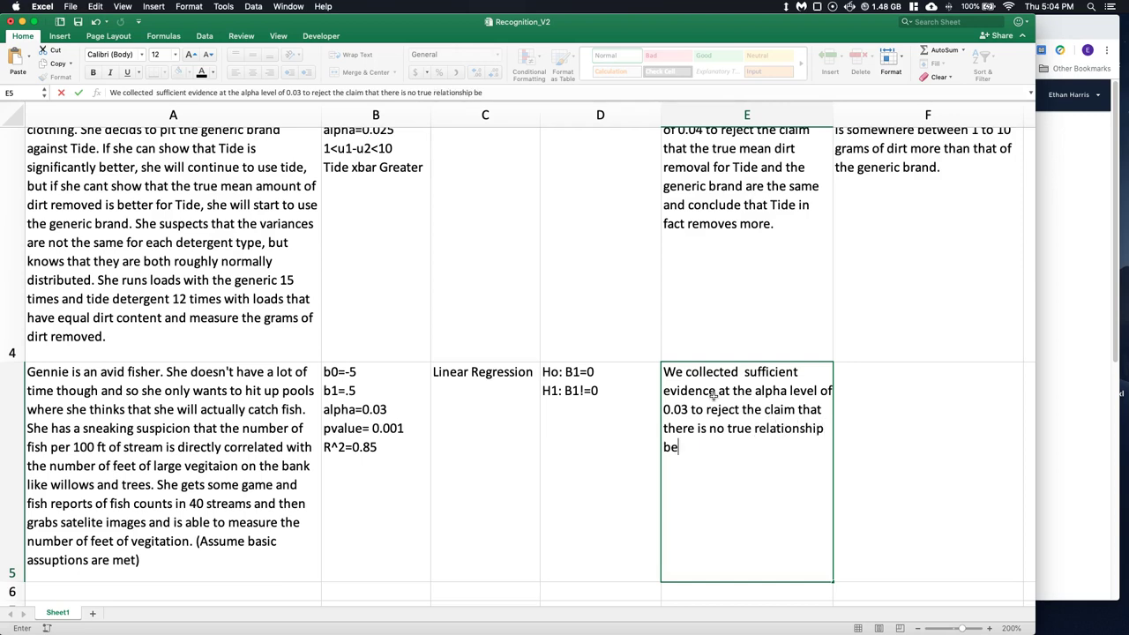
type("tween the number of fish and the ")
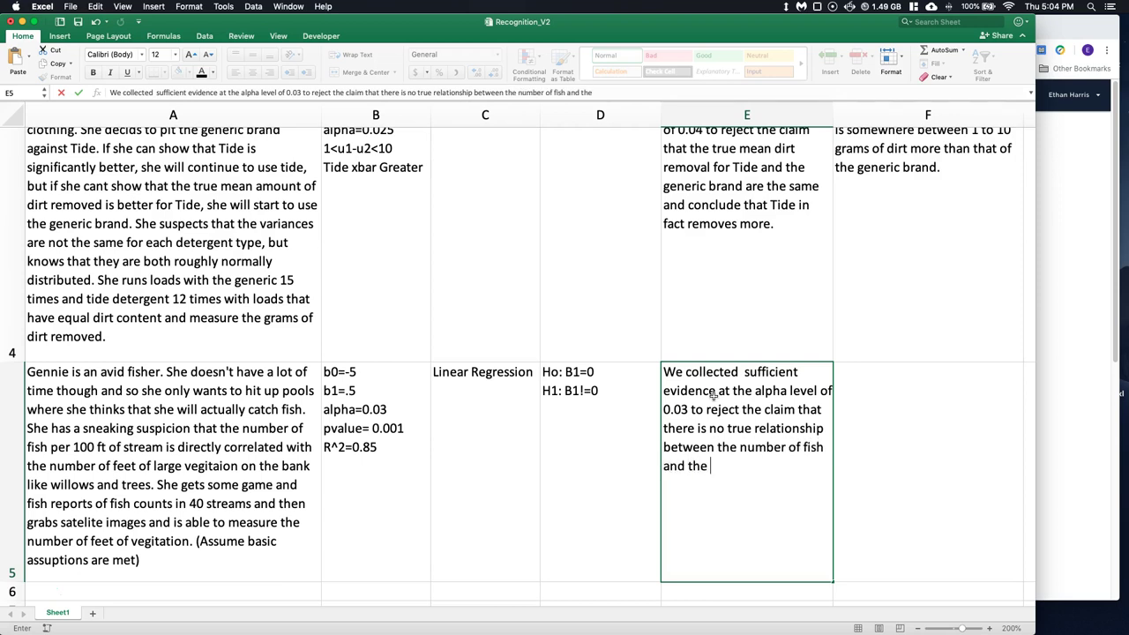
- Finish the E5 conclusion with "amount of vegitation on the bank and conclude that there is a true relationship."
type("amount of ve")
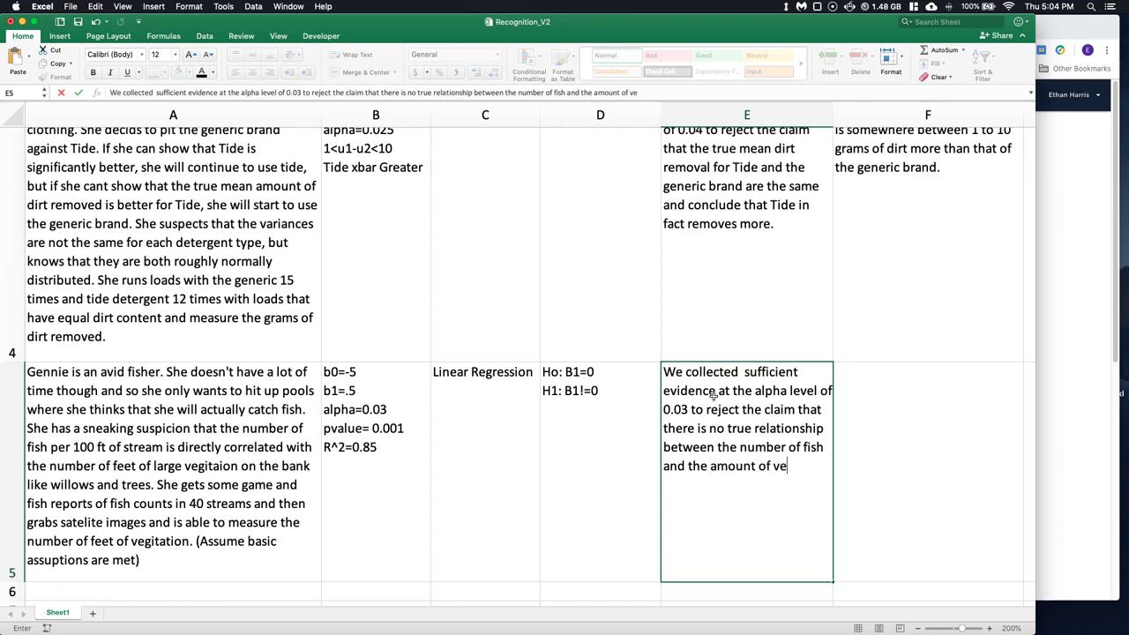
type("gitation on the ")
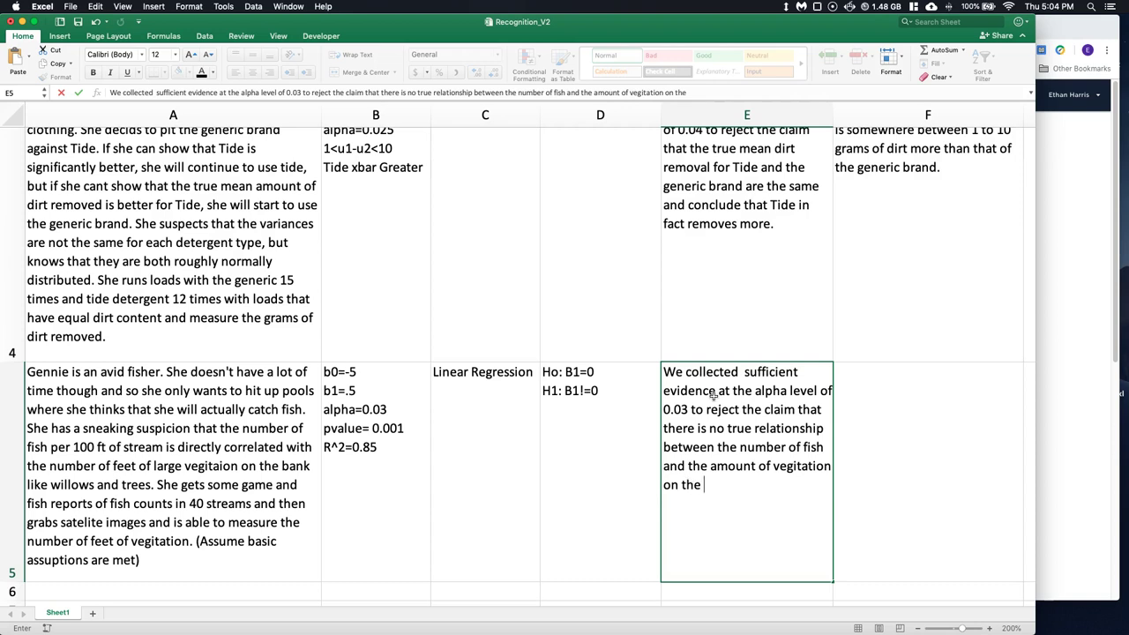
type("bank and conclude that there is a true relationship.")
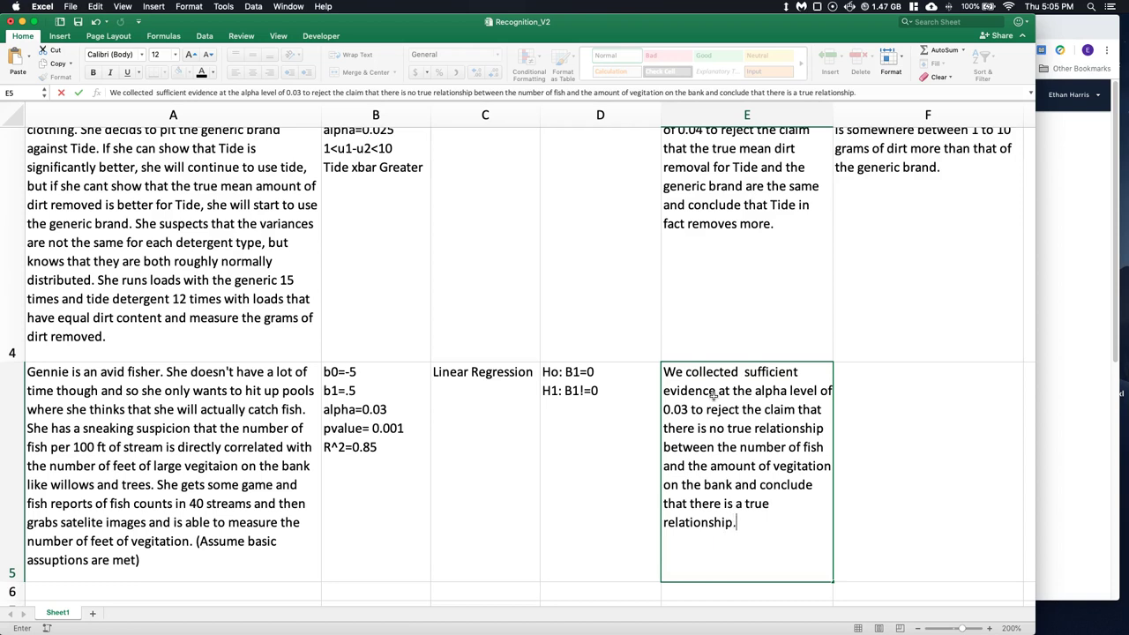
- Begin the confidence interval statement in F5 with "We are 97% confident that the true"
left_click(869, 429)
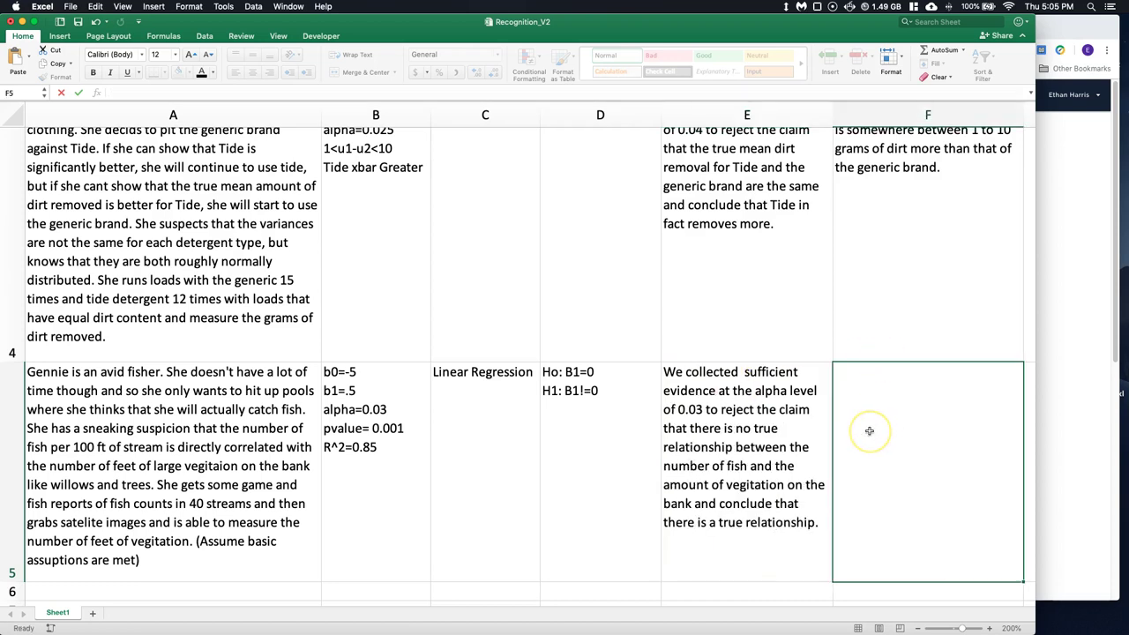
type("E")
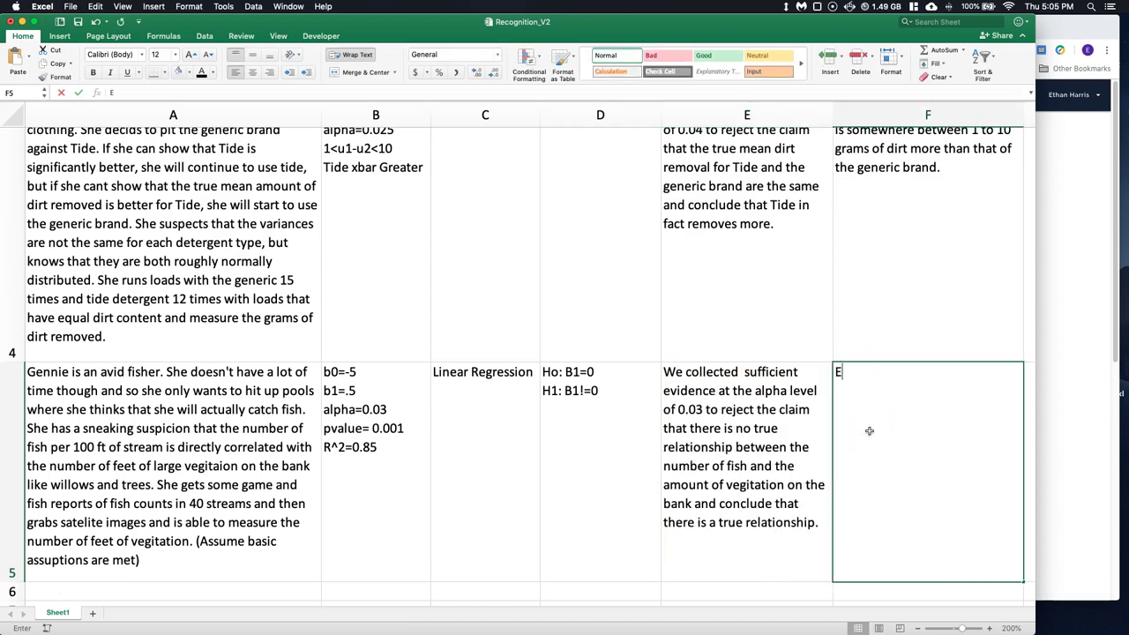
key("BackSpace")
type("We are")
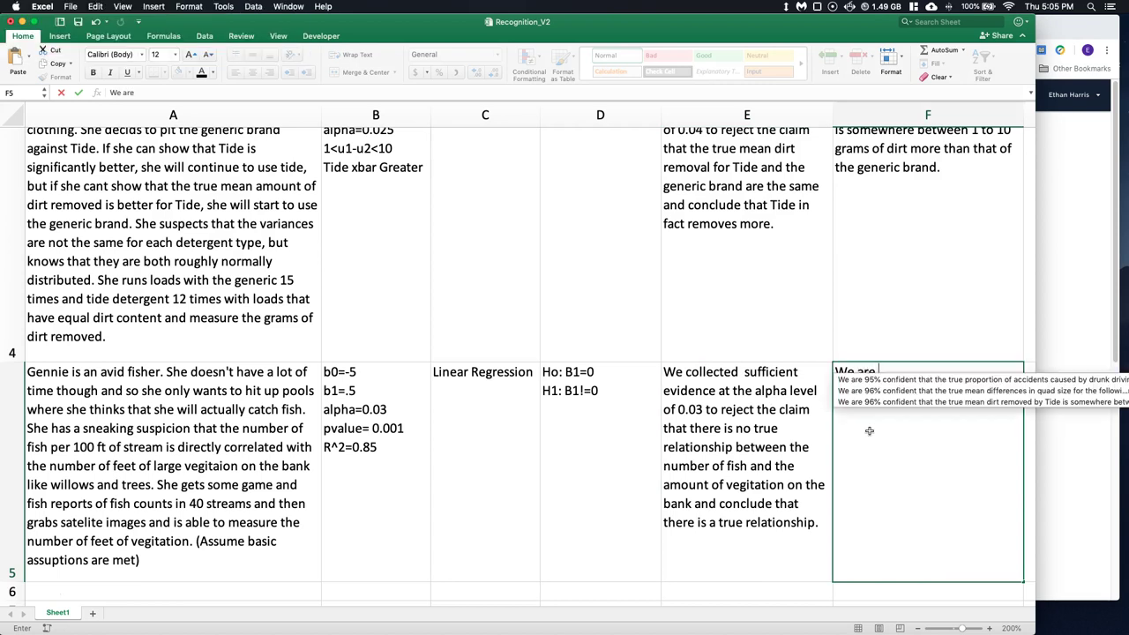
type(".")
key("BackSpace")
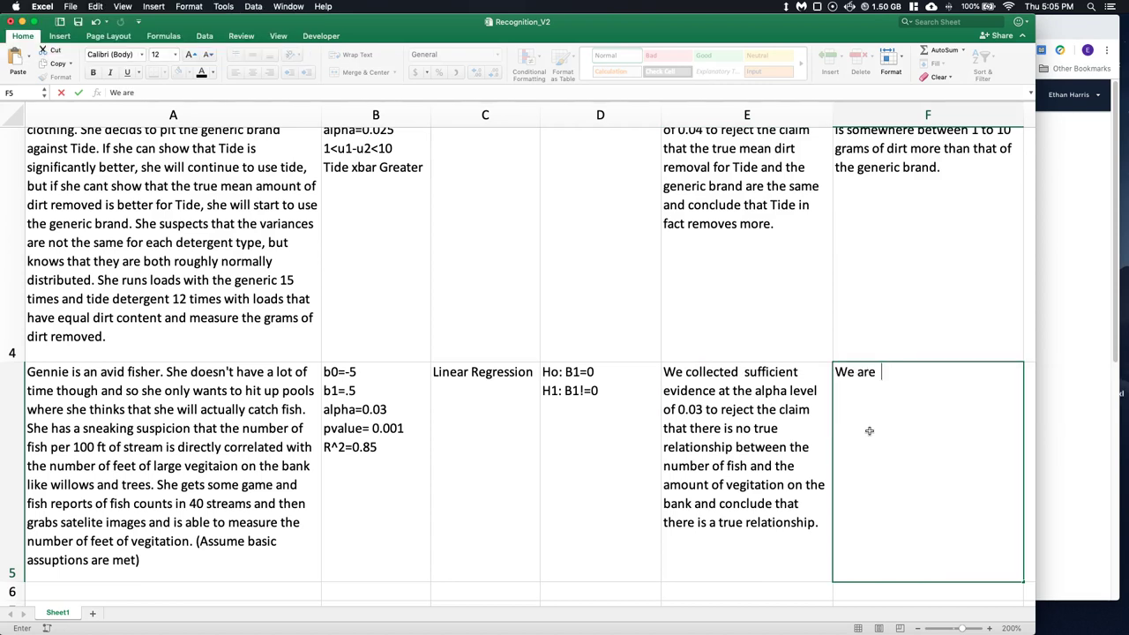
type("97% confident that the true ")
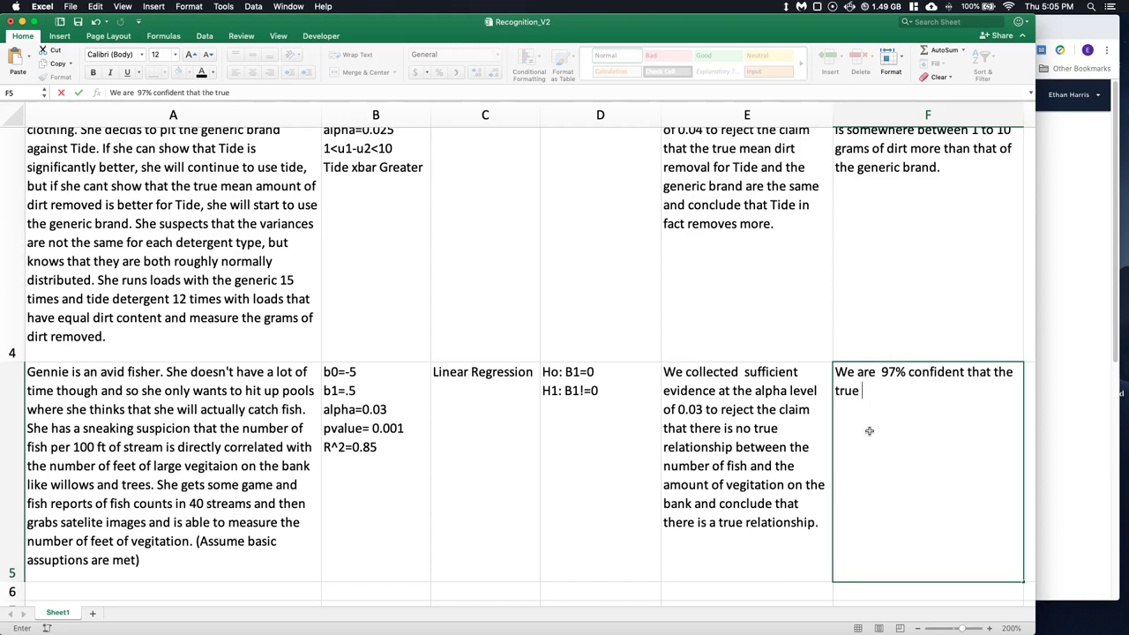
- Continue the F5 statement with "slope between the number of fish in the stream and the"
type("slp")
key("BackSpace")
key("BackSpace")
type("lope between")
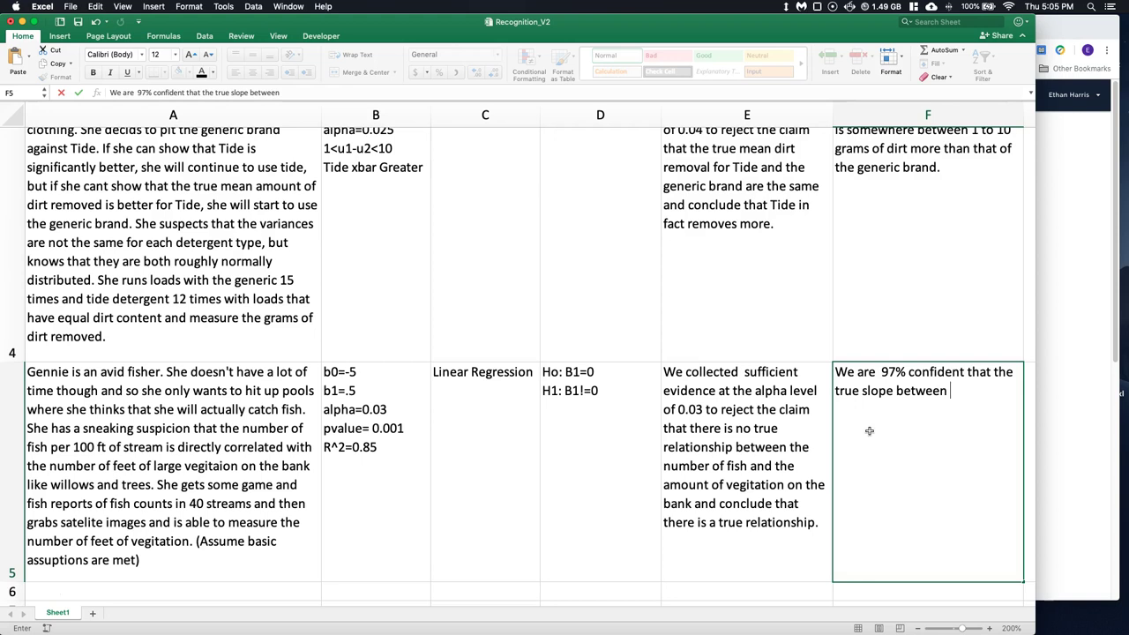
type(" the number of fish in the stream and the ")
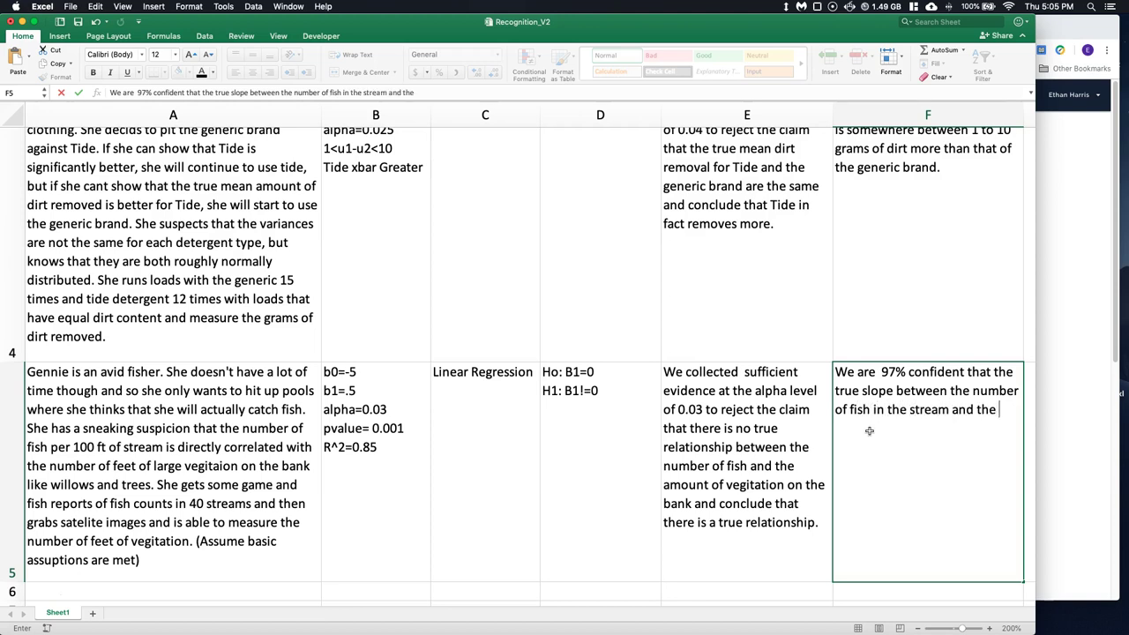
- Extend the F5 statement with "amount of vegitation on the bank is somewhere between"
type("amount of veg")
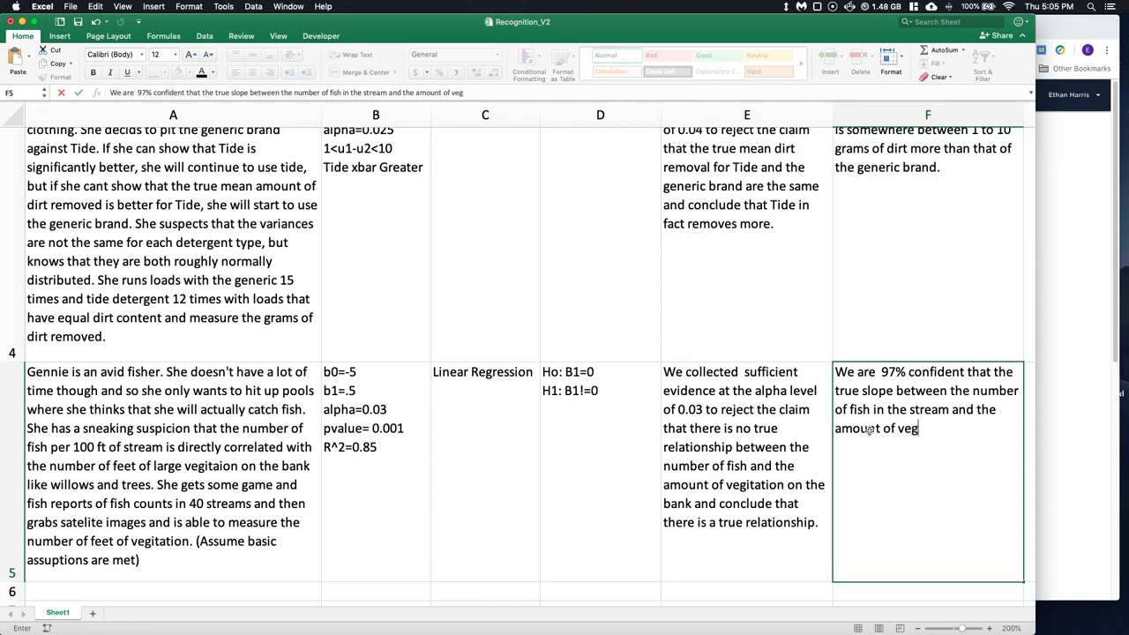
type("itation on the ba")
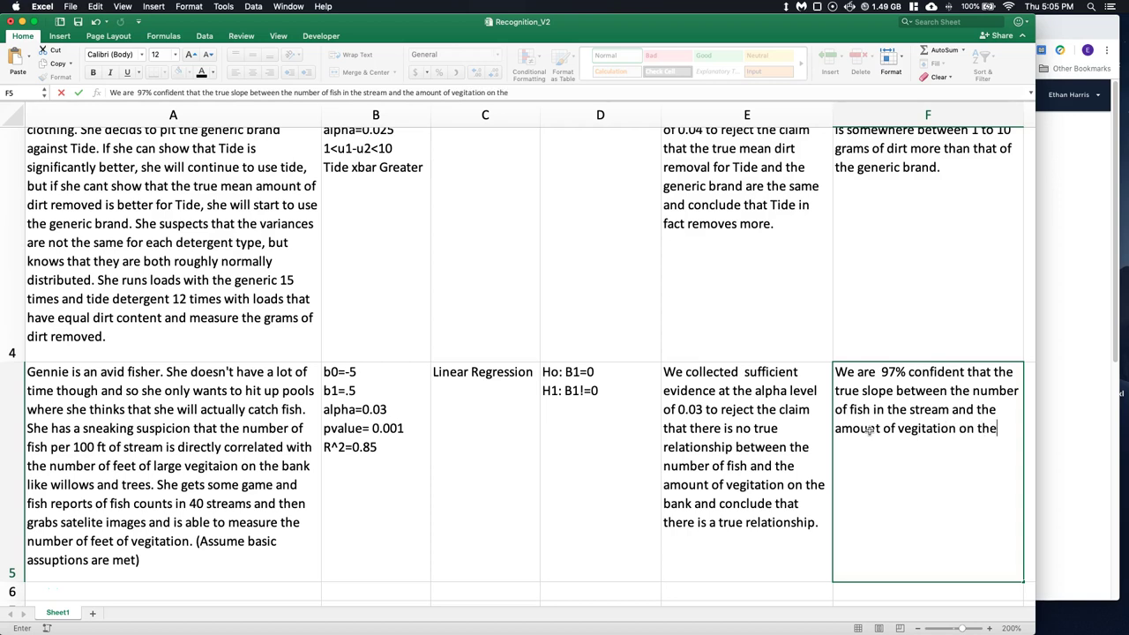
type("nk is somewhere between")
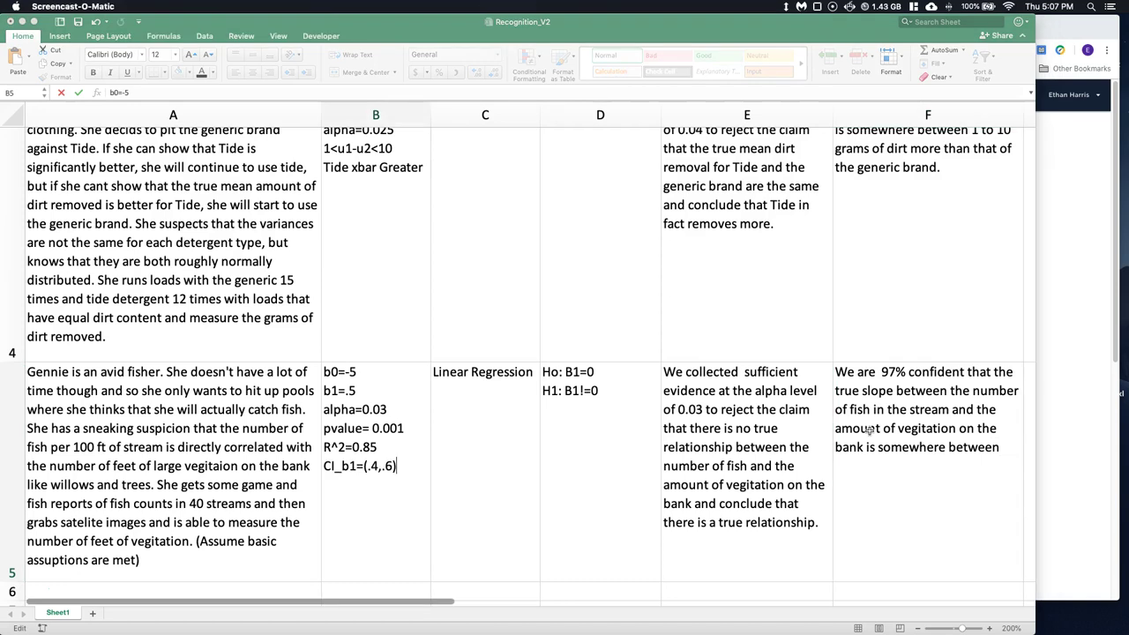
- Finish the F5 statement with "0.4 and 0.6." and commit the entry
left_click(998, 447)
left_click(997, 447)
double_click(998, 447)
left_click(1004, 448)
type("0.4 and 0.6.")
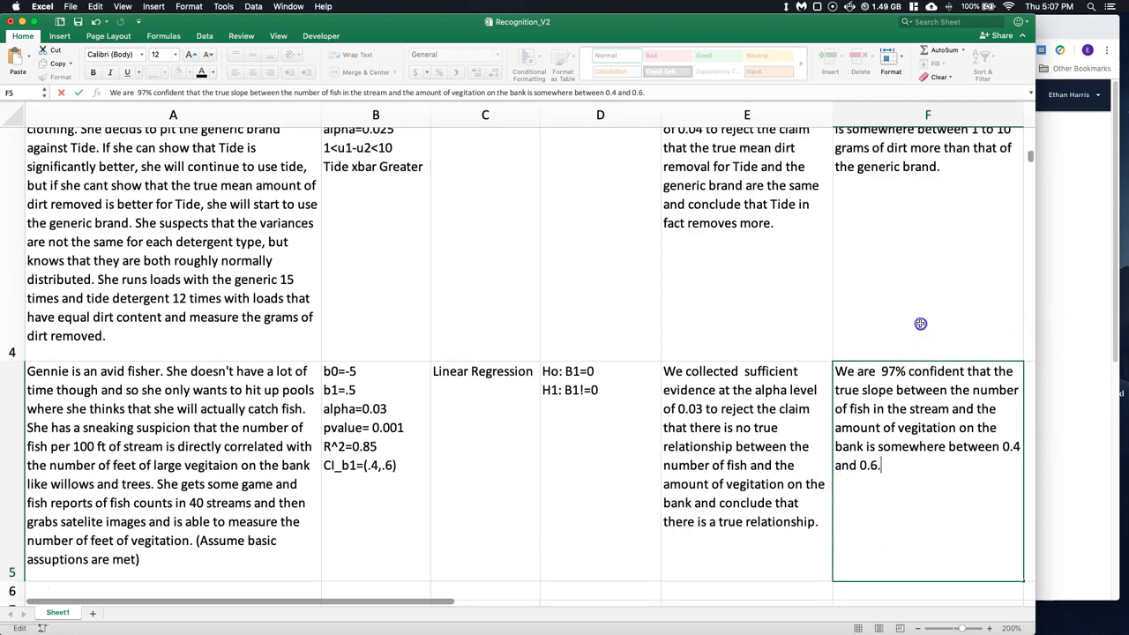
left_click(917, 353)
- Begin the slope interpretation in E6 with "For every additional ft of vegitation per 100 ft of"
scroll(847, 452, "down", 5)
double_click(750, 424)
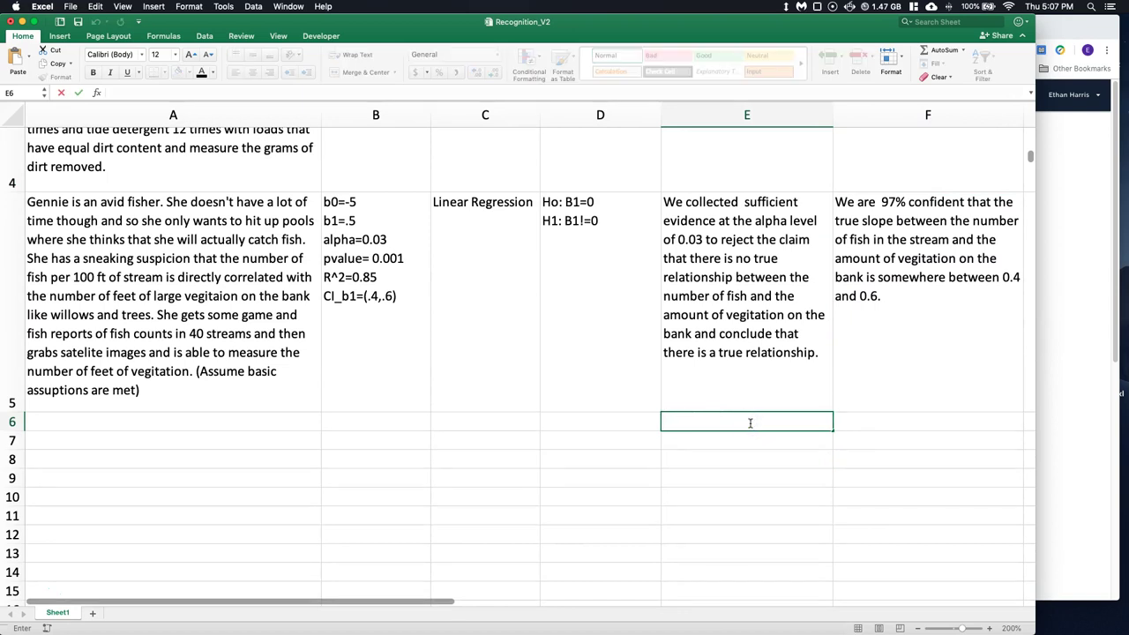
type("For every additional ft per 1")
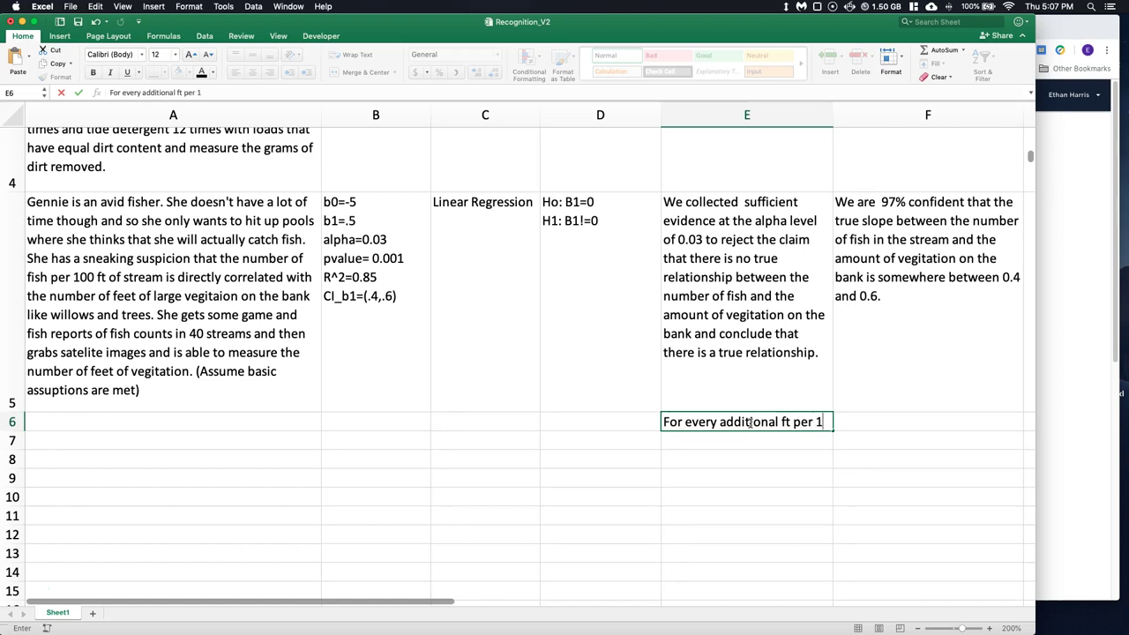
key("BackSpace")
key("BackSpace")
key("BackSpace")
key("BackSpace")
key("BackSpace")
type("of vegit")
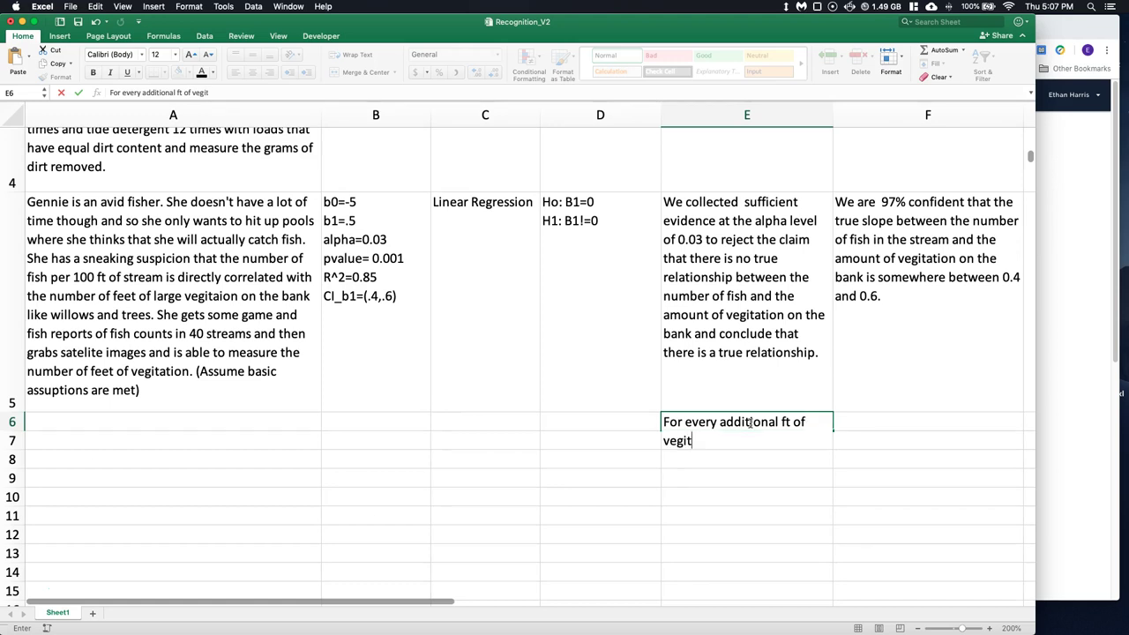
type("ation per 100 fr")
type(" of ")
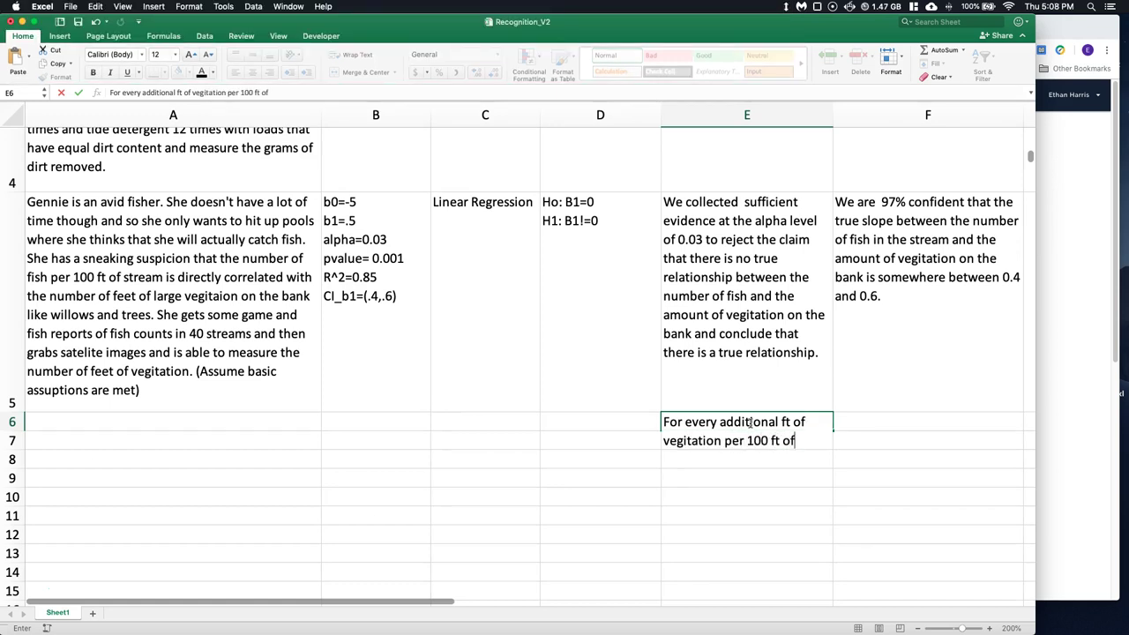
- Finish the E6 statement with "stream the number of fish increases by 0.5." and commit the entry
type("stream the number of fish incre")
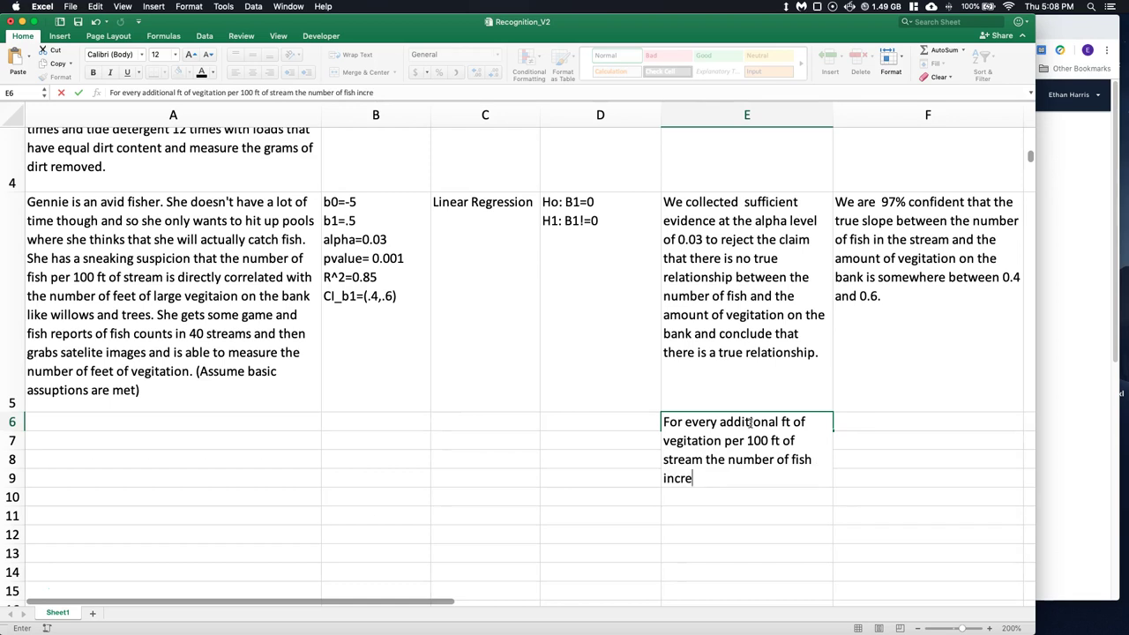
type("ased by 0.5.")
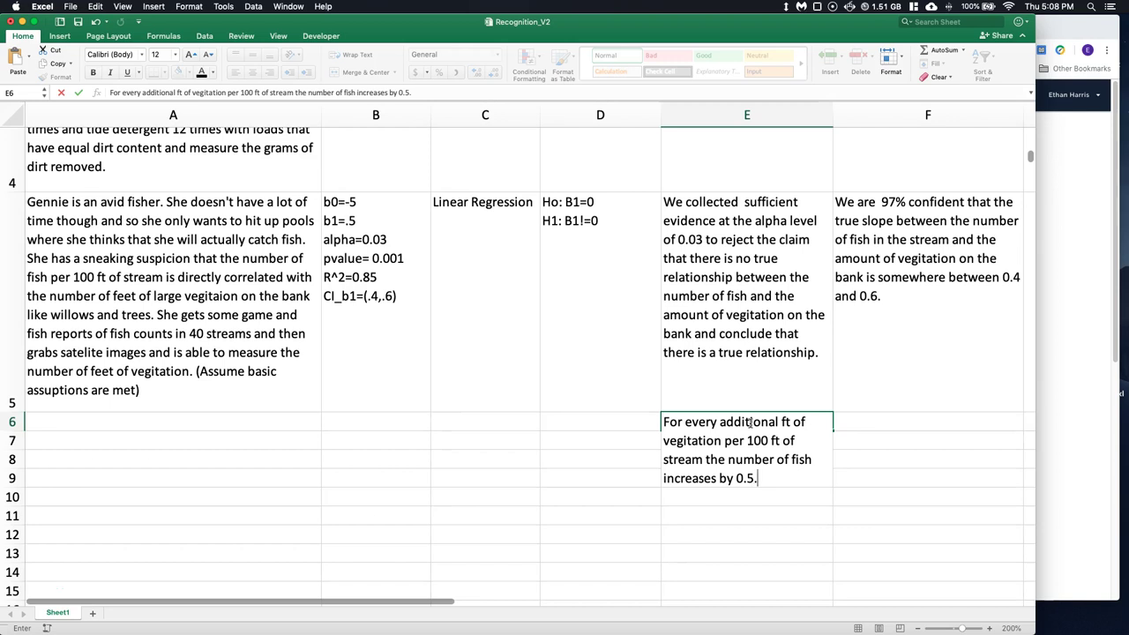
key("Return")
- Enter the R^2 interpretation in F6: "85% of the variability in the data is explained by the modle."
double_click(889, 439)
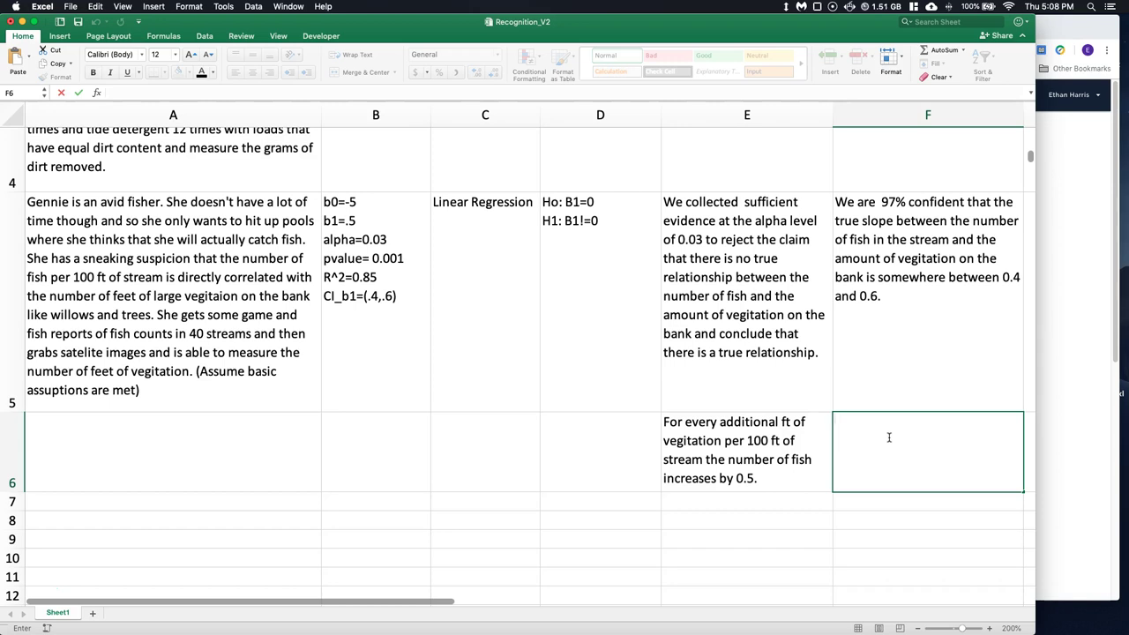
type("85% of the var")
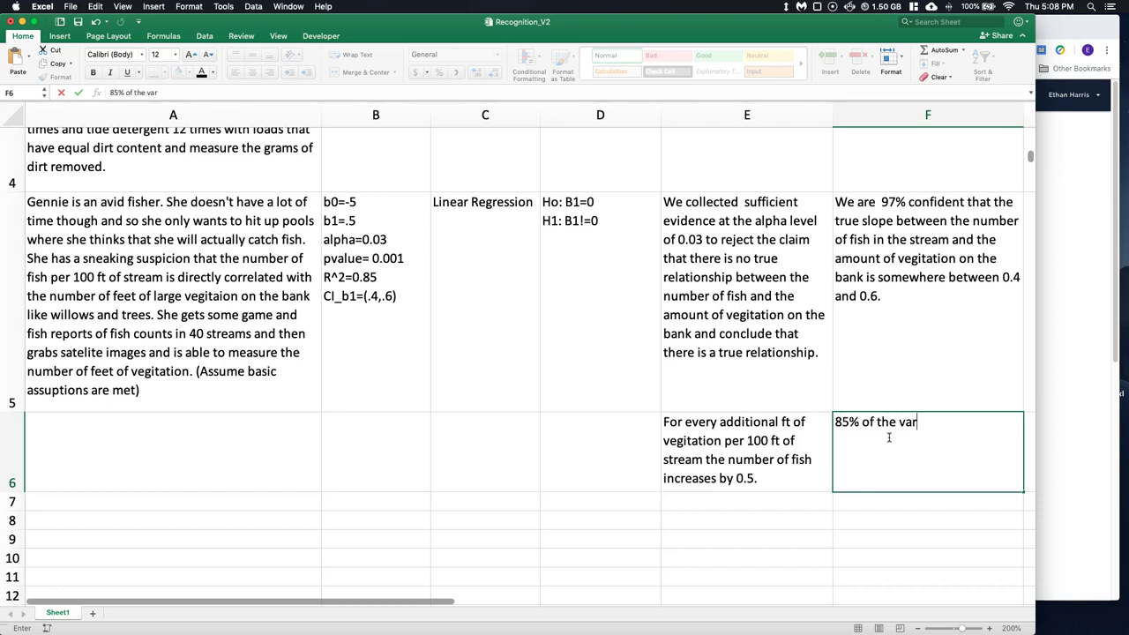
type("iability in the data is exp")
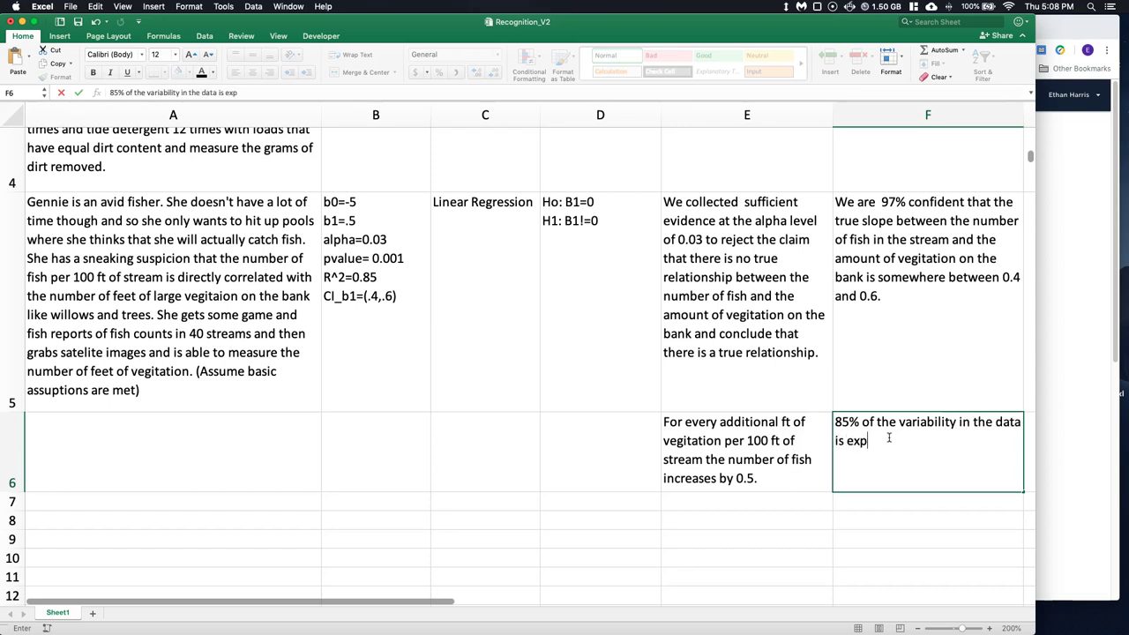
type("lained")
key("BackSpace")
type("ed by the modle.")
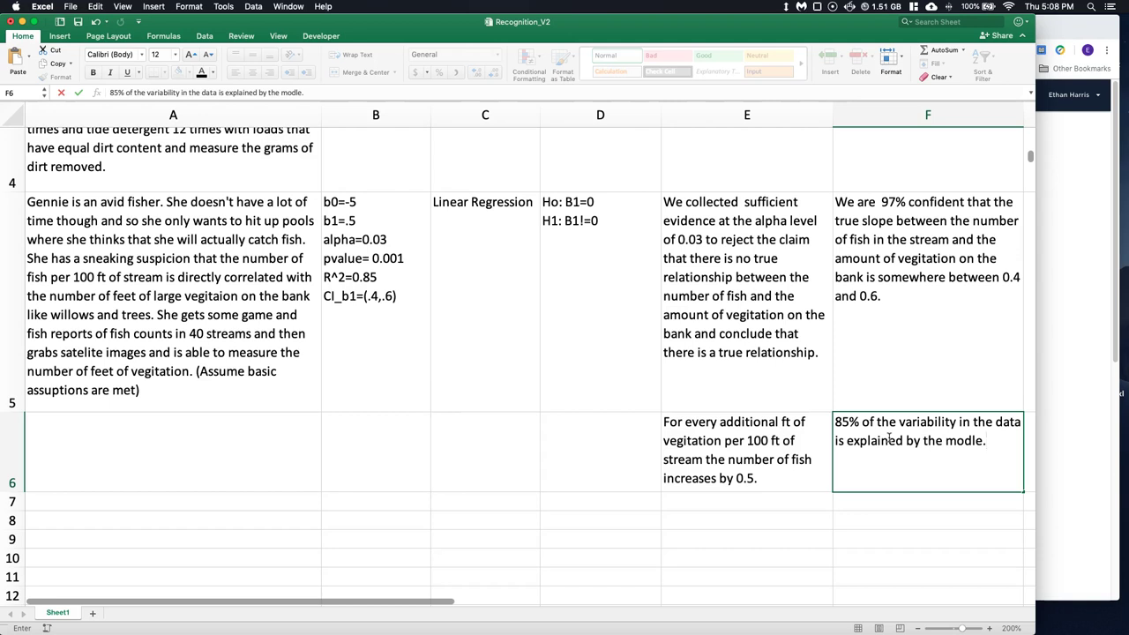
- Review the hypotheses of the detergent and drunk driving scenarios against their confidence interval results
scroll(564, 353, "up", 3)
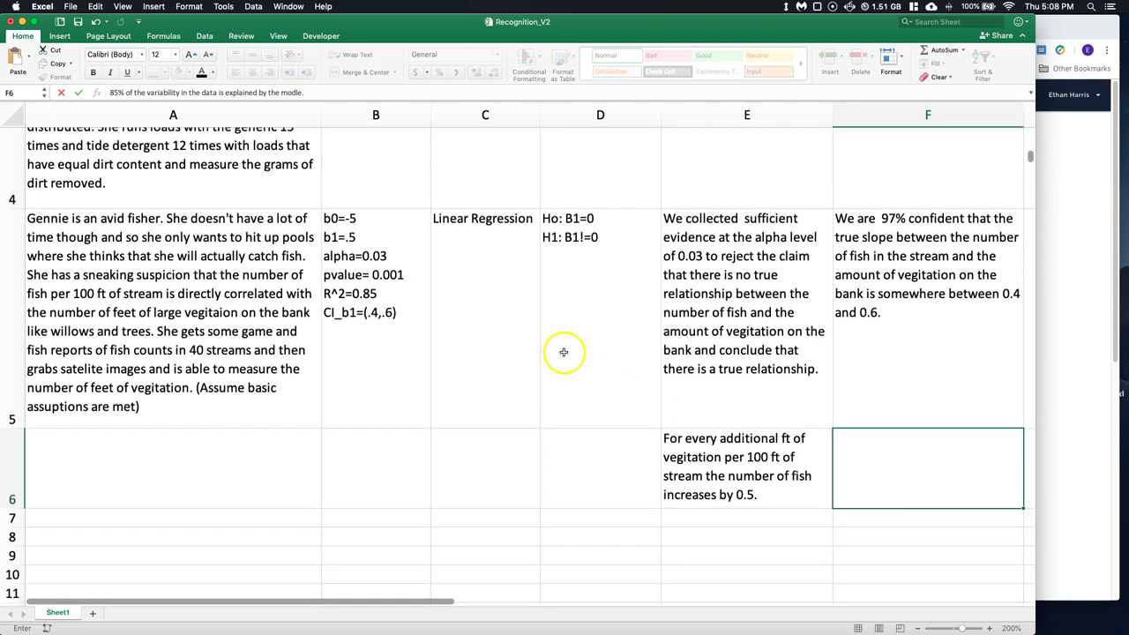
scroll(564, 353, "up", 6)
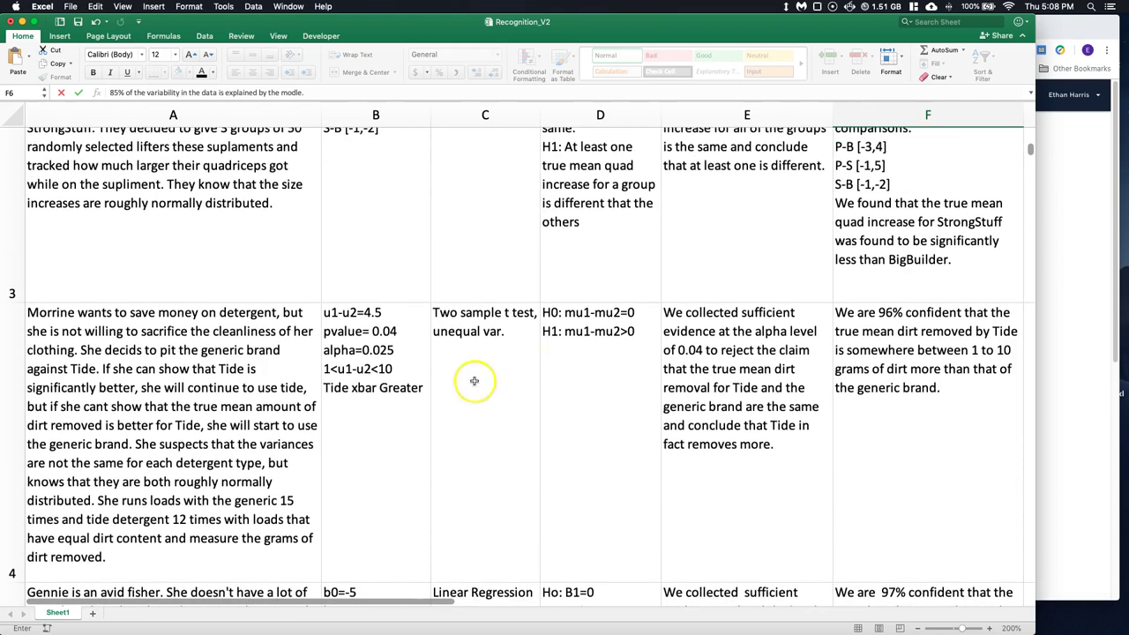
scroll(415, 441, "up", 1)
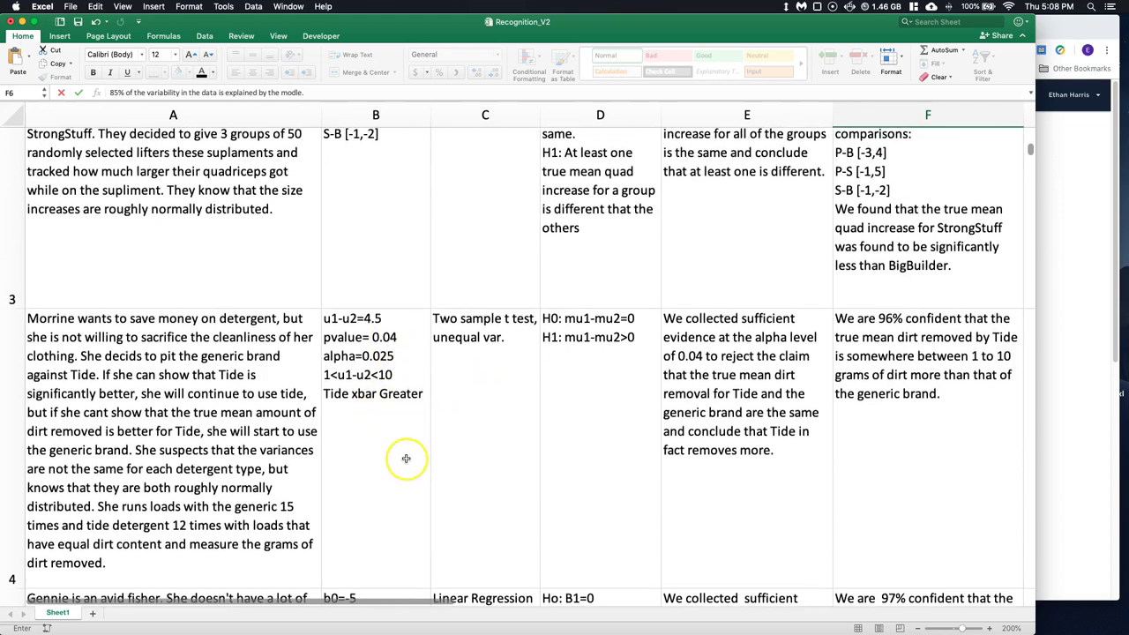
scroll(406, 459, "up", 1)
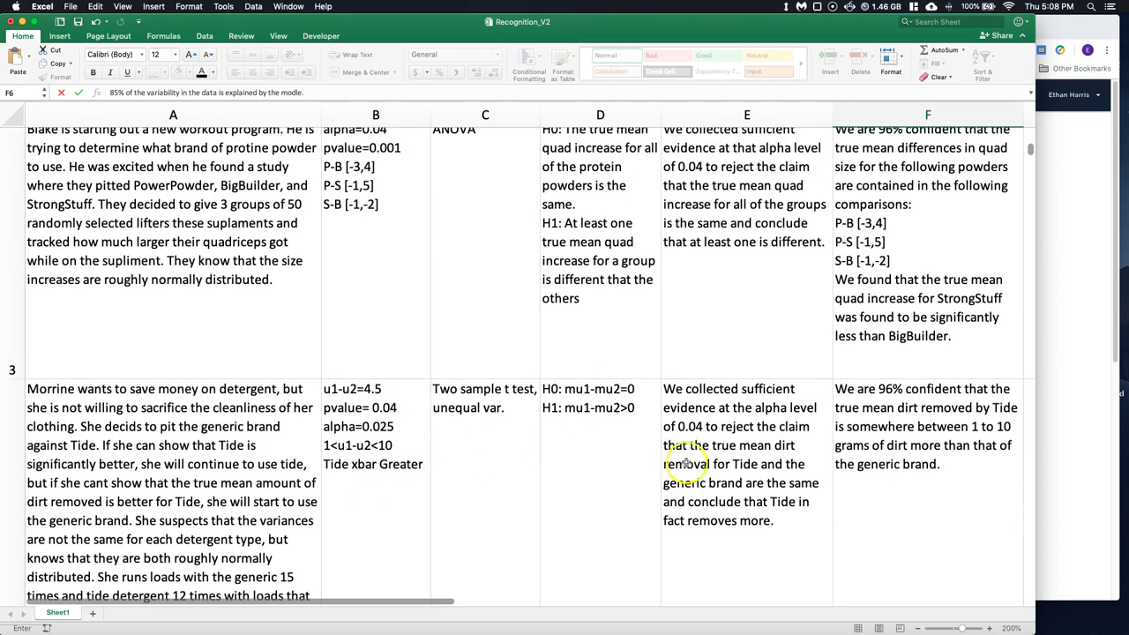
left_click(608, 438)
scroll(521, 371, "up", 5)
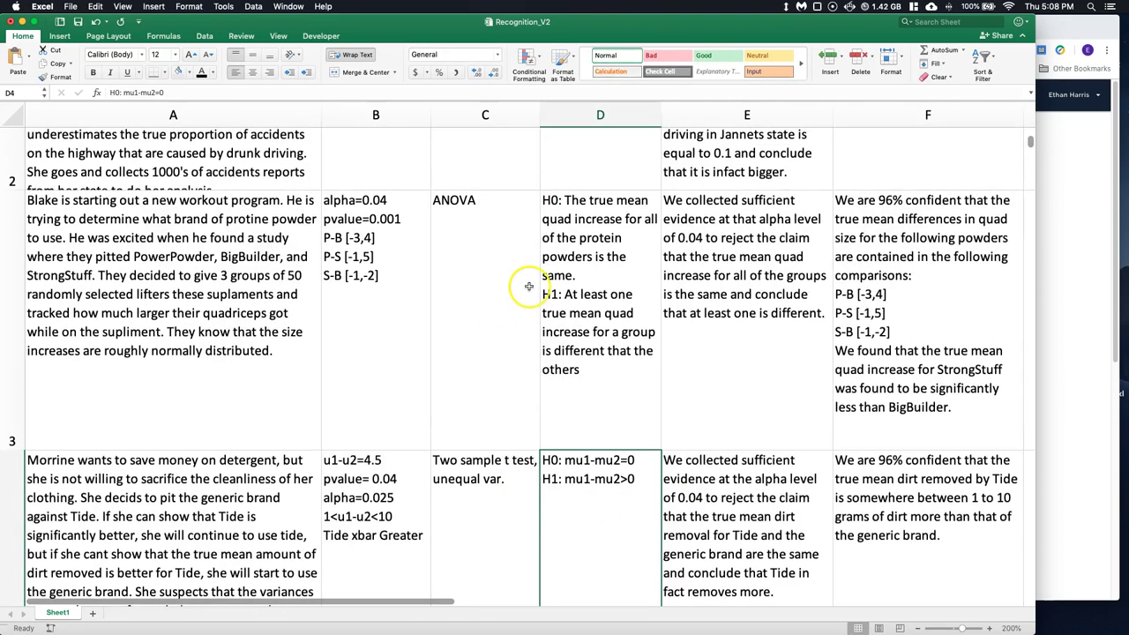
left_click(613, 210)
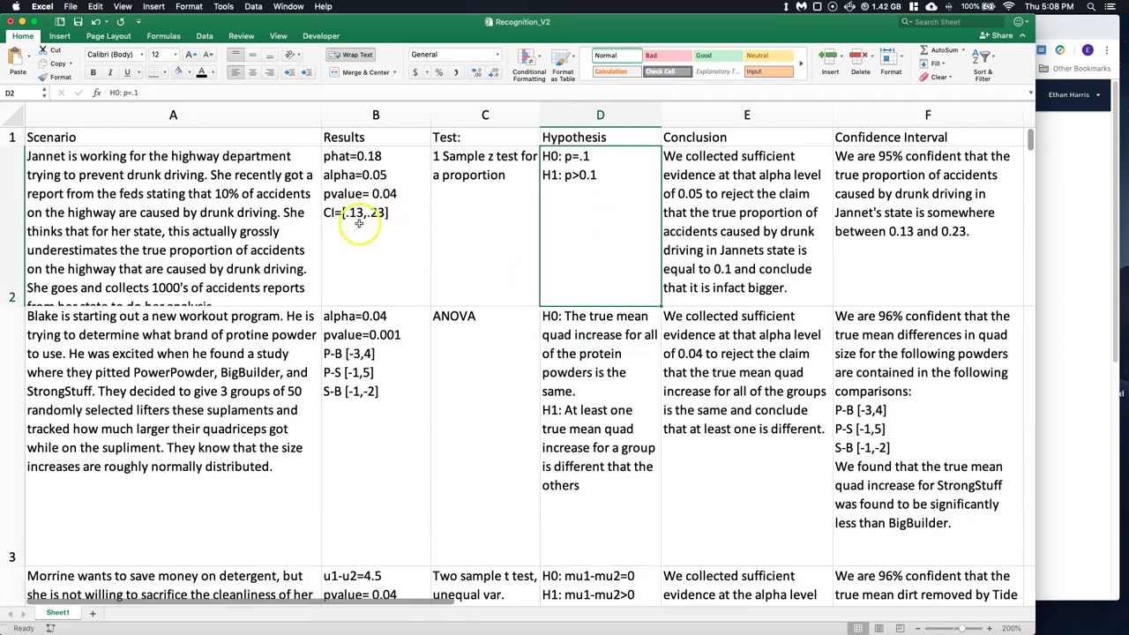
scroll(379, 212, "down", 2)
scroll(384, 176, "up", 1)
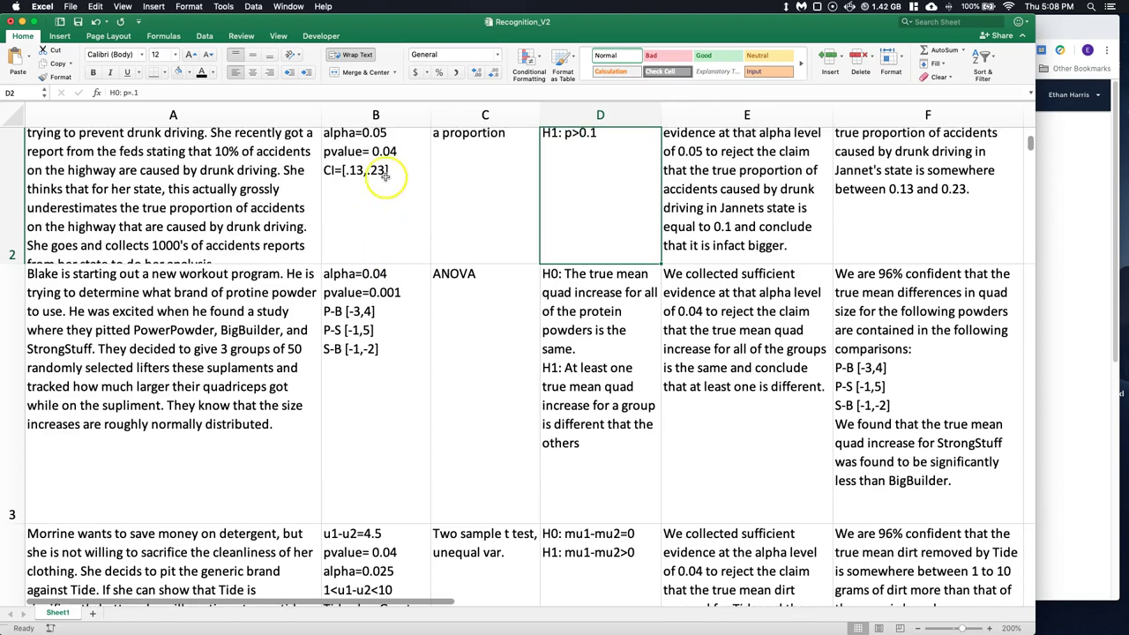
- Set the upper bound of the drunk driving confidence interval in B2 to "oo" and commit the edit
left_click(386, 170)
double_click(375, 195)
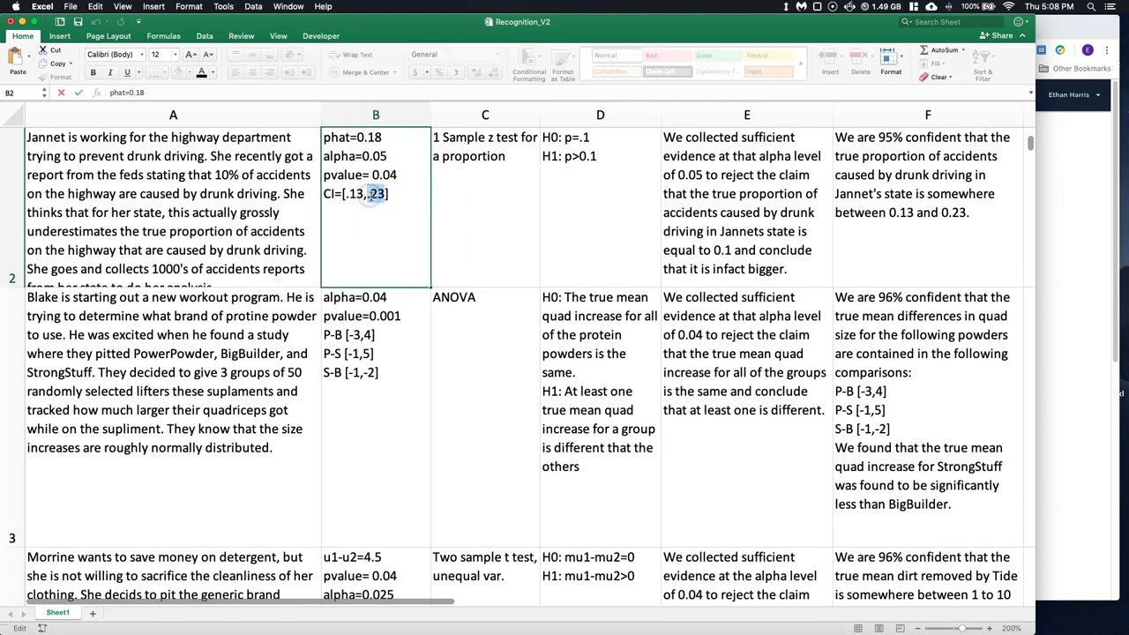
type("0")
type("o")
scroll(535, 361, "down", 5)
scroll(504, 383, "up", 5)
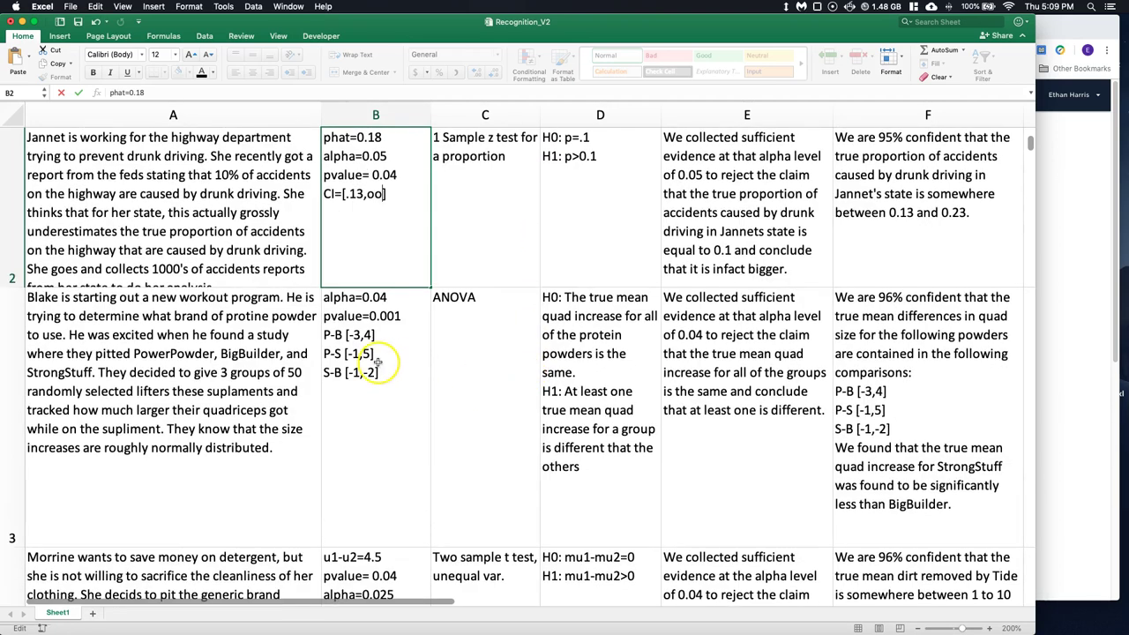
scroll(376, 362, "up", 1)
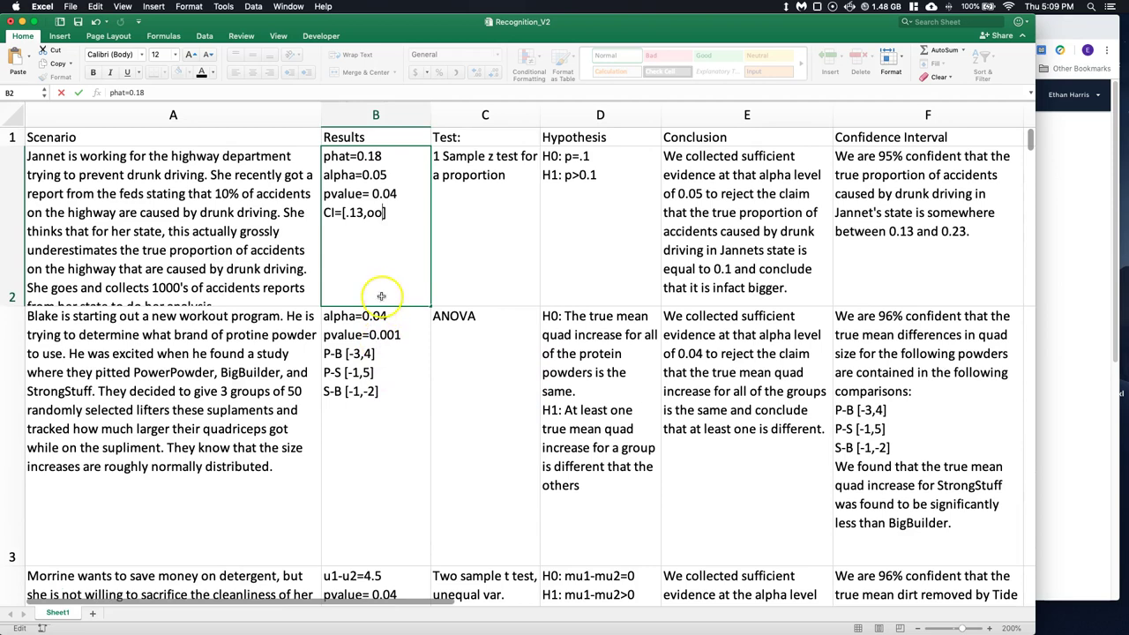
left_click(449, 284)
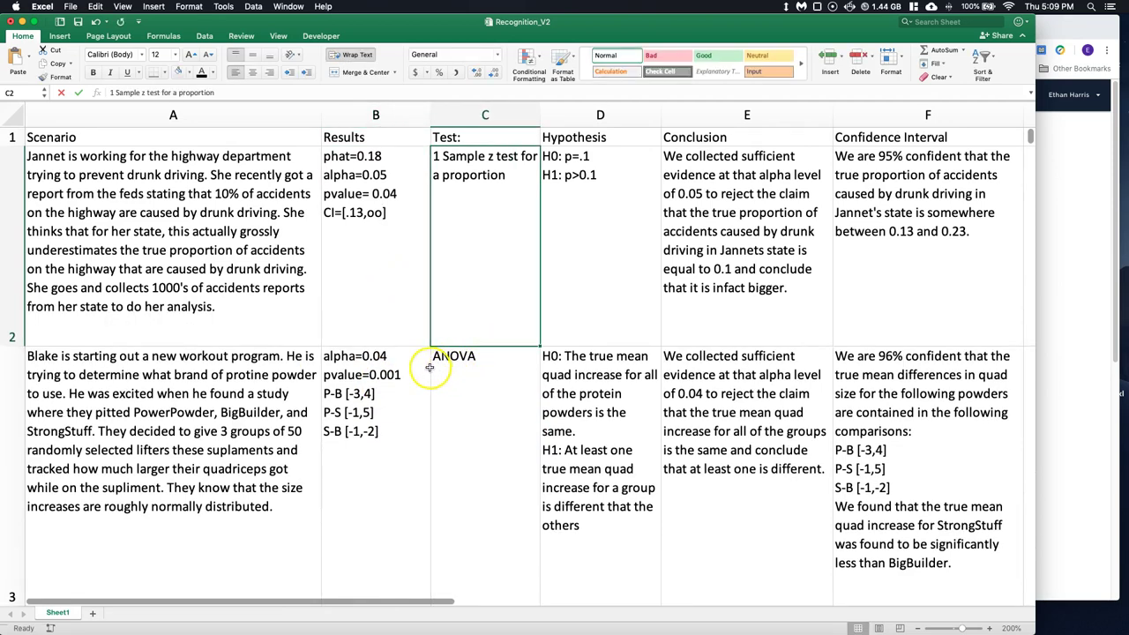
- Set the upper bound of the detergent scenario's u1-u2 interval in B4 to "oo"
scroll(433, 373, "down", 5)
scroll(435, 379, "down", 1)
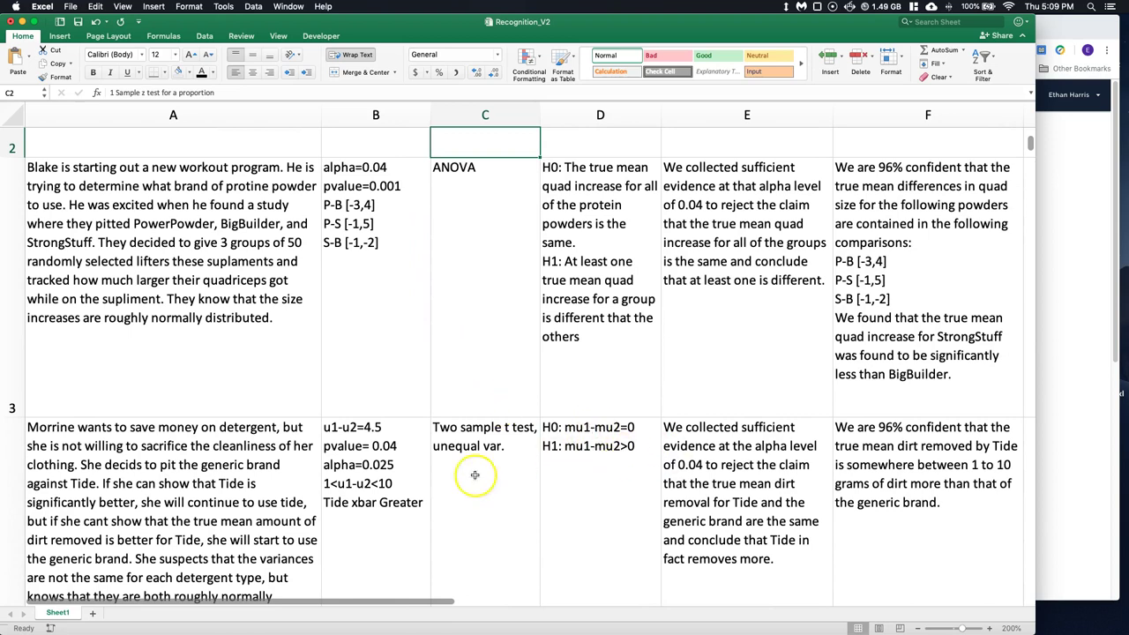
left_click(376, 481)
scroll(391, 323, "down", 8)
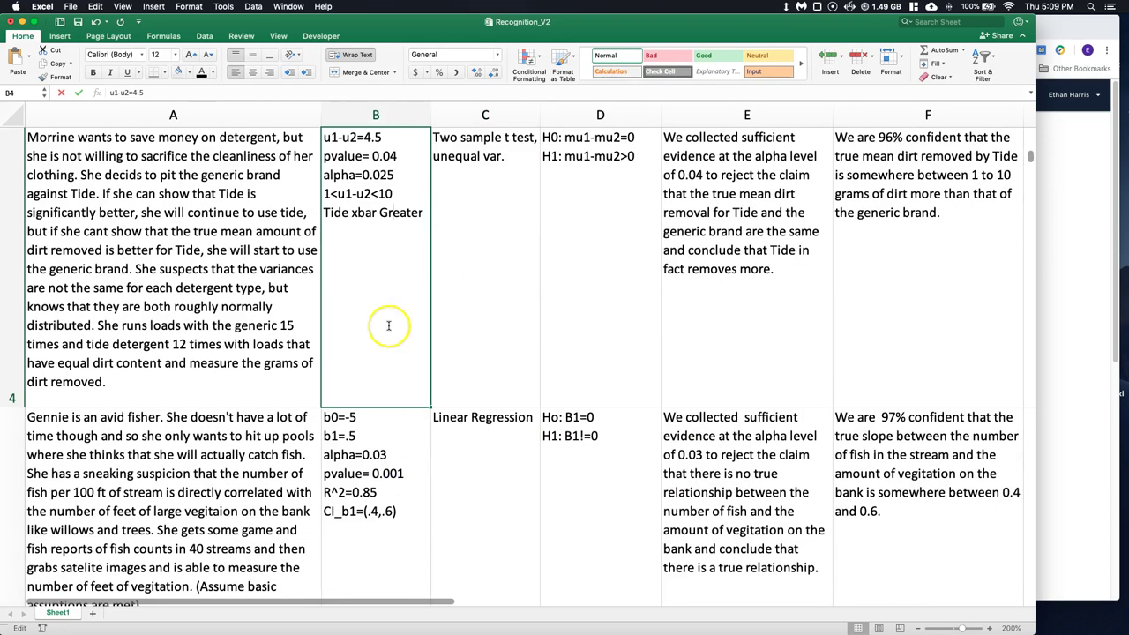
double_click(391, 194)
key("BackSpace")
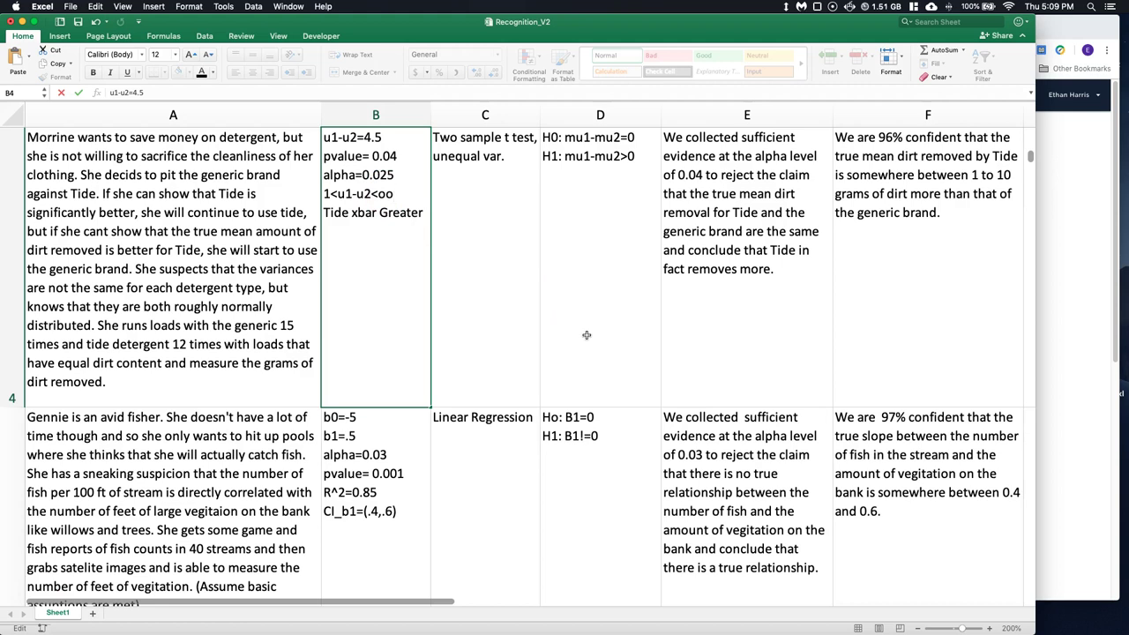
- Reword the F4 interval statement to say "is greater than 1 grams of dirt more than that of the generic brand."
left_click(943, 235)
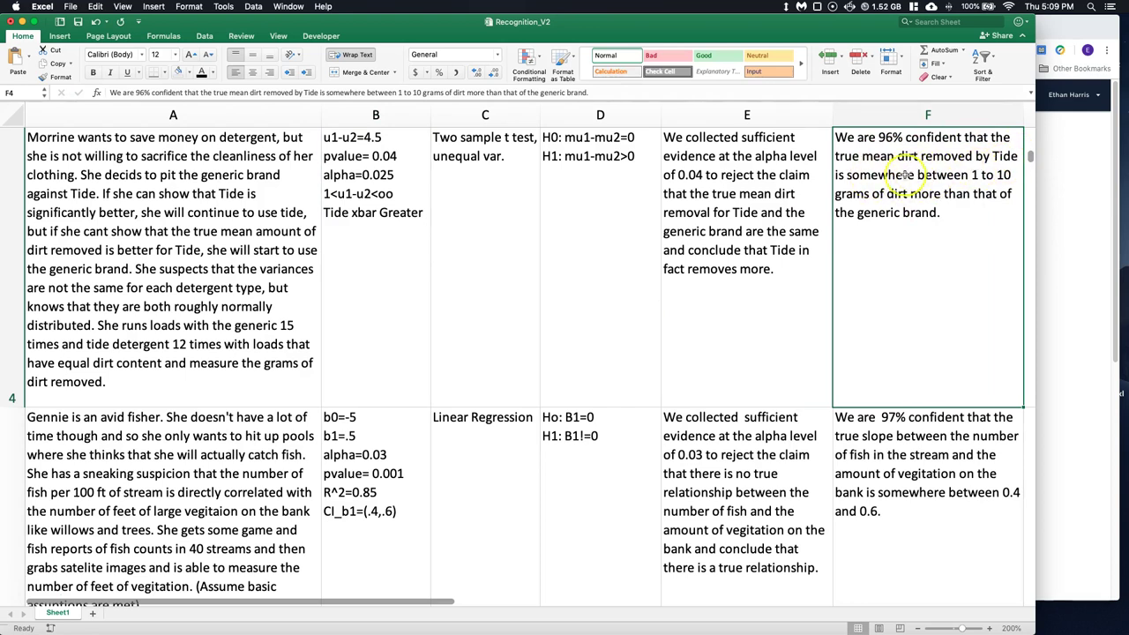
double_click(966, 176)
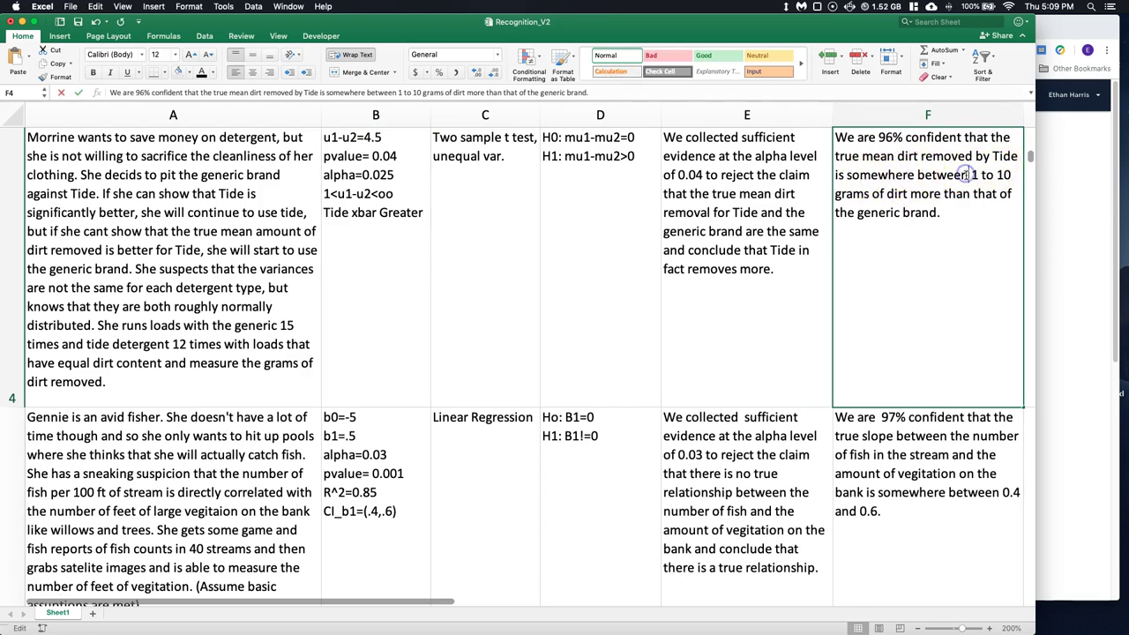
left_click_drag(968, 176, 847, 176)
type("great")
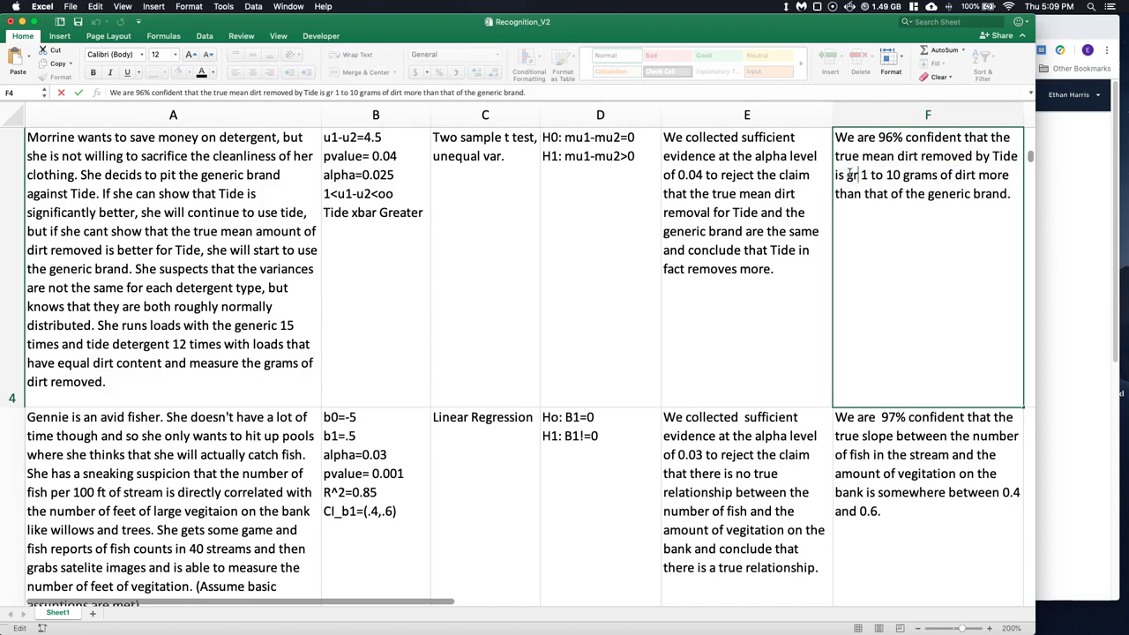
type("er than")
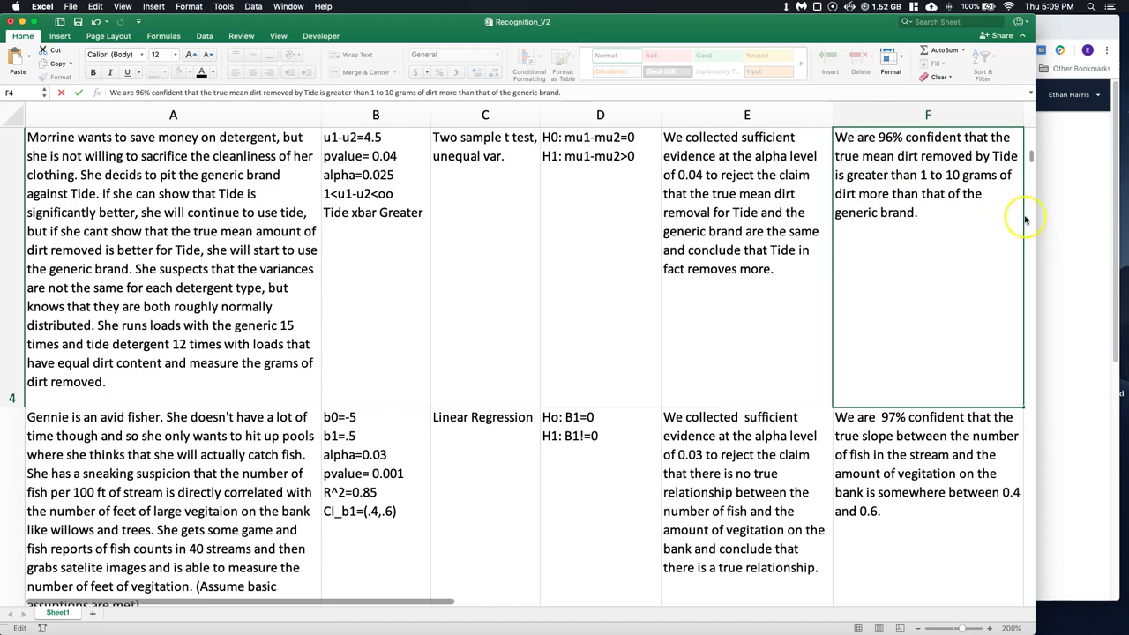
left_click_drag(931, 175, 960, 176)
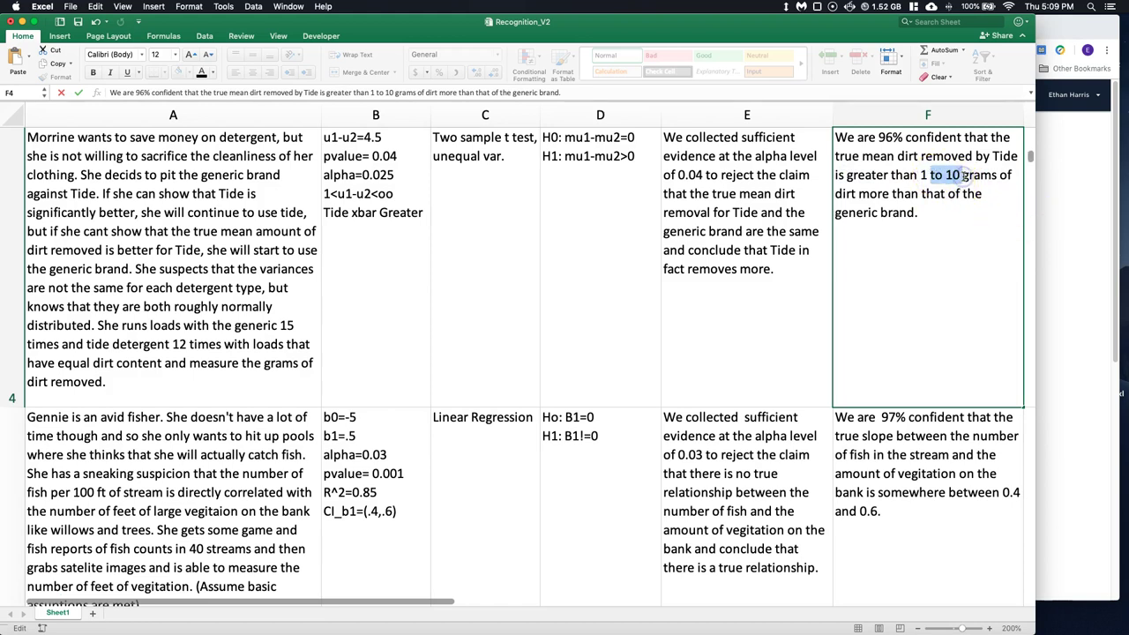
key("BackSpace")
left_click(898, 347)
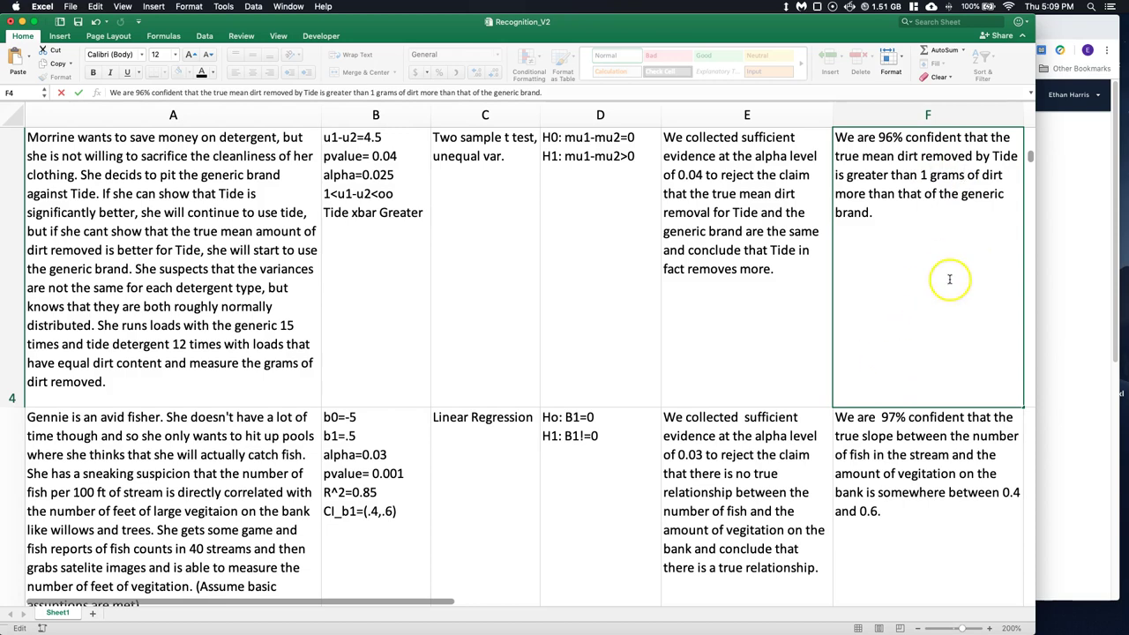
key("Return")
- Reword the F2 interval statement so that it ends with "is greater than 0.13."
scroll(937, 338, "up", 10)
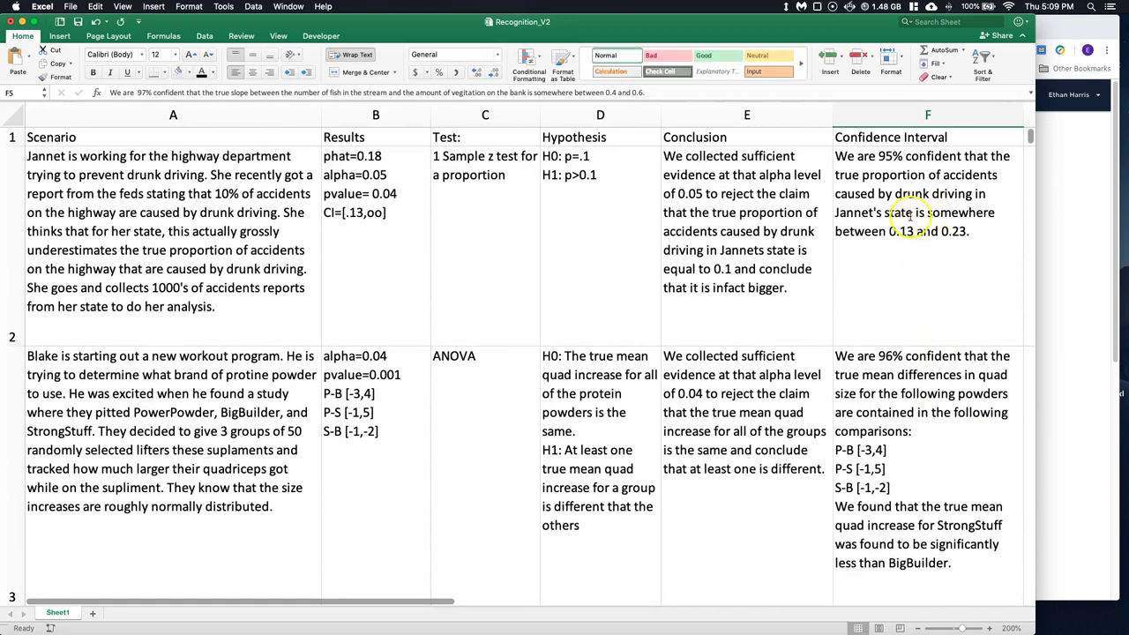
key("Up")
key("Up")
key("Up")
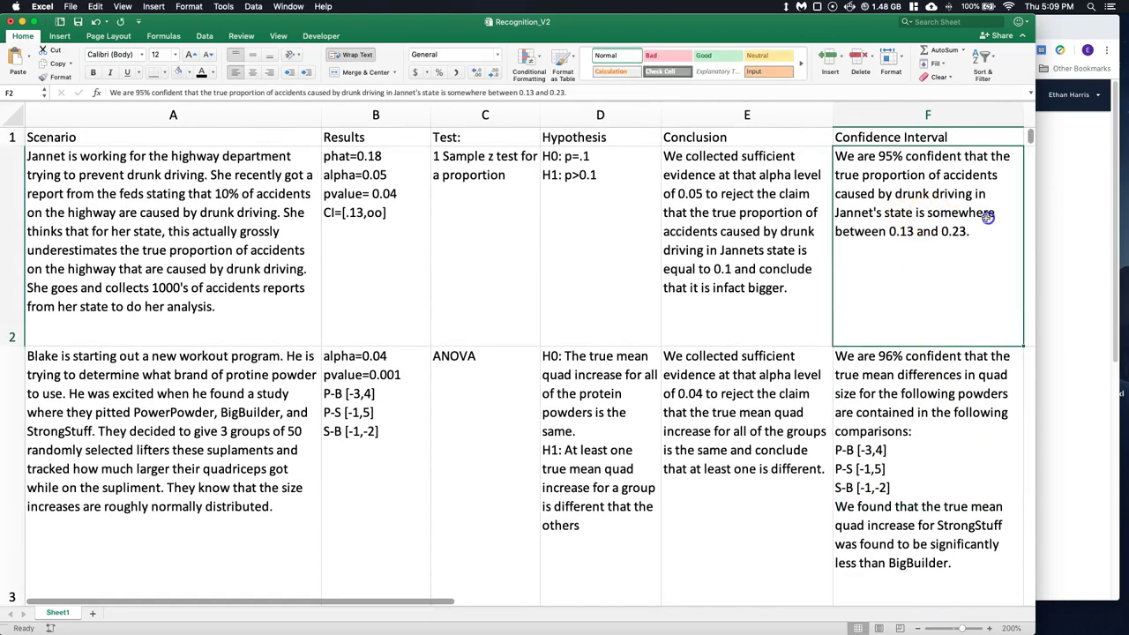
double_click(926, 214)
left_click_drag(927, 214, 885, 231)
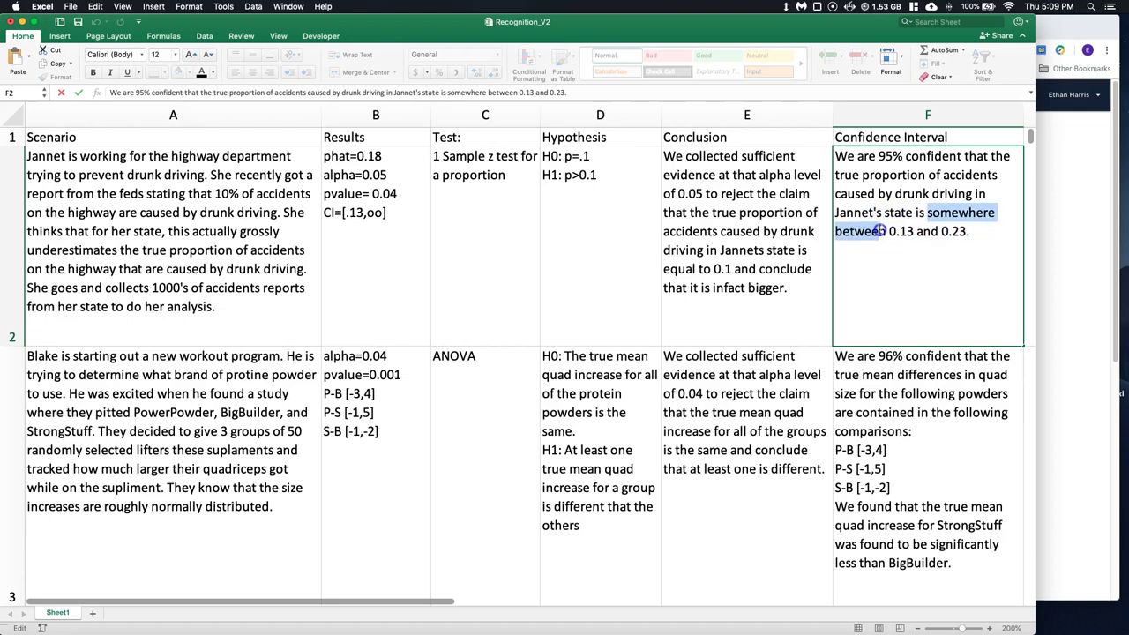
type("greater than")
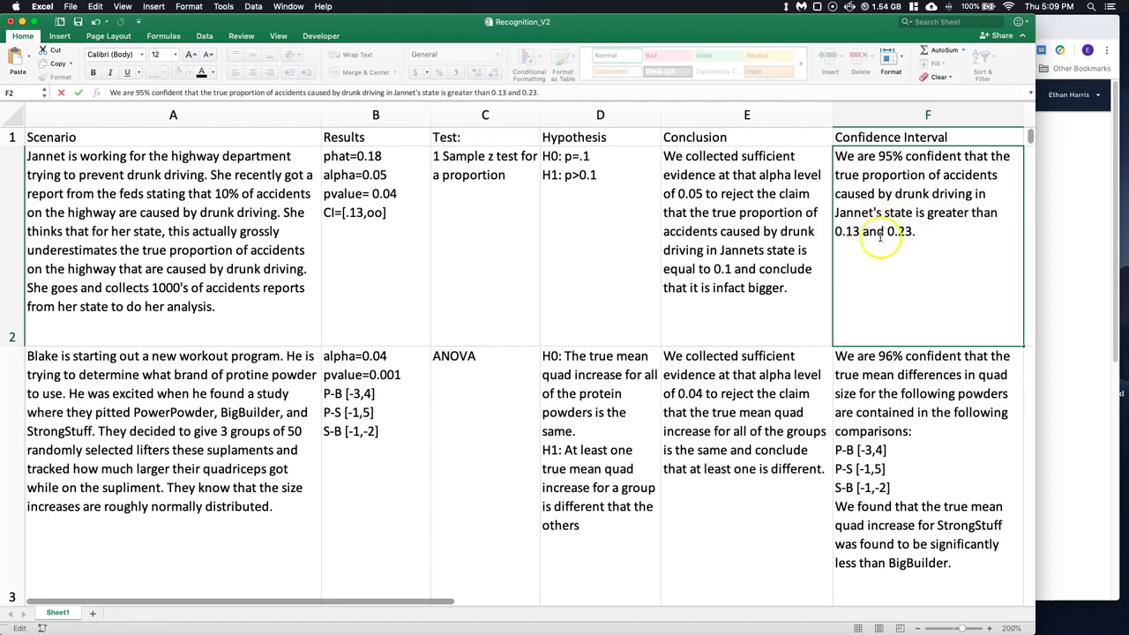
left_click_drag(863, 232, 916, 232)
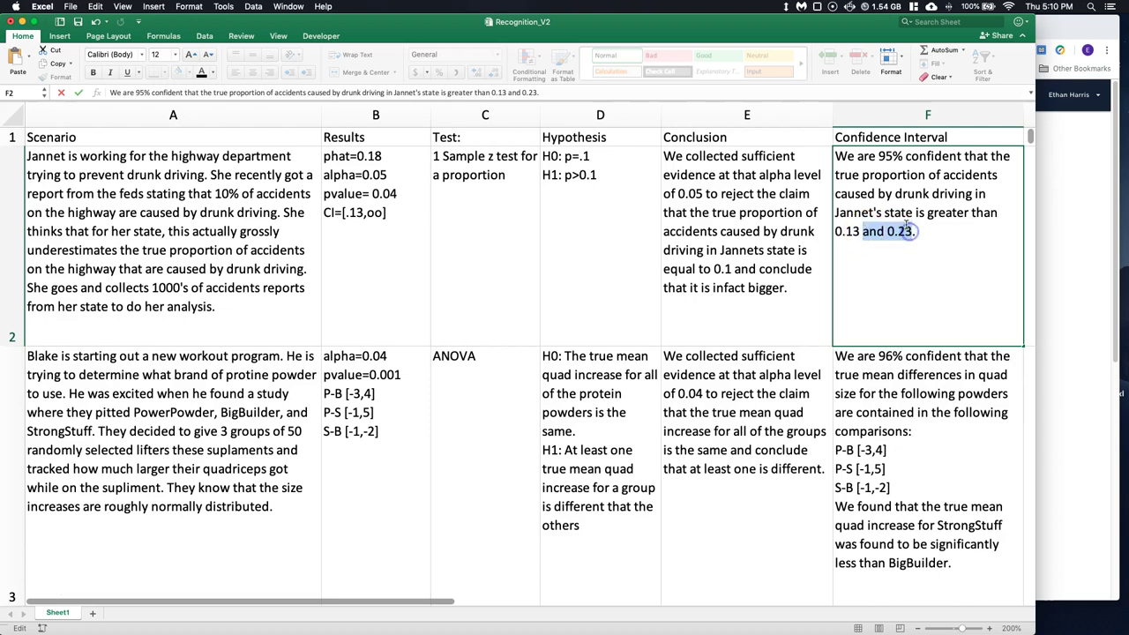
key("BackSpace")
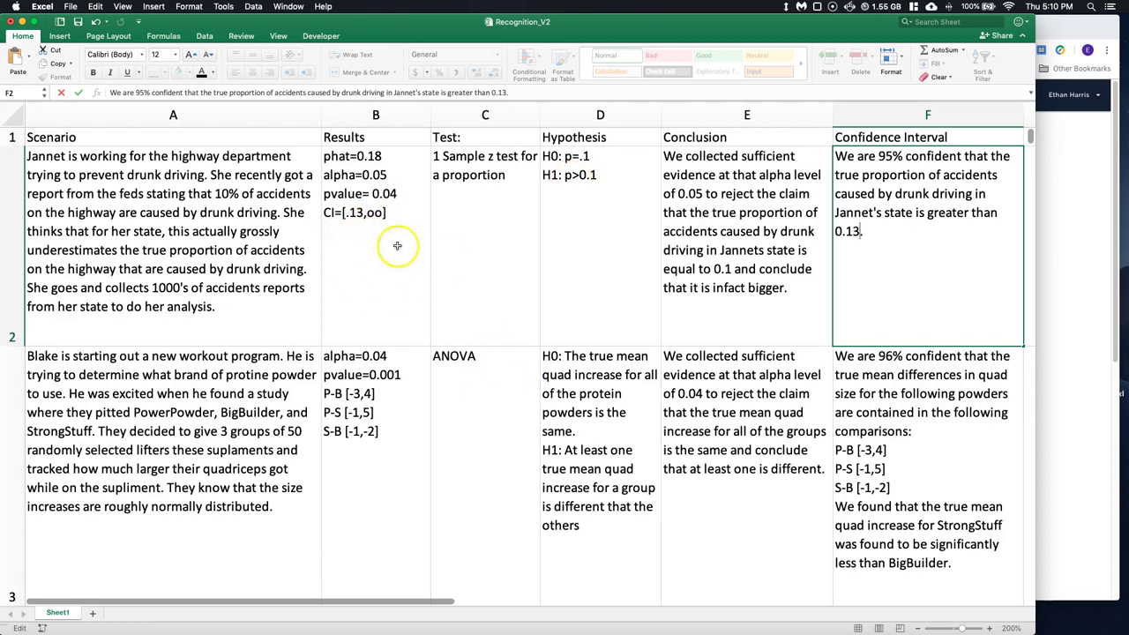
- Commit the F2 statement and check the confidence interval statements down to the regression row in F5
scroll(428, 255, "down", 2)
scroll(427, 256, "down", 5)
scroll(427, 256, "up", 5)
scroll(427, 257, "down", 3)
scroll(427, 260, "up", 2)
scroll(427, 260, "down", 4)
scroll(427, 261, "up", 4)
scroll(425, 264, "down", 3)
scroll(425, 264, "up", 4)
key("Return")
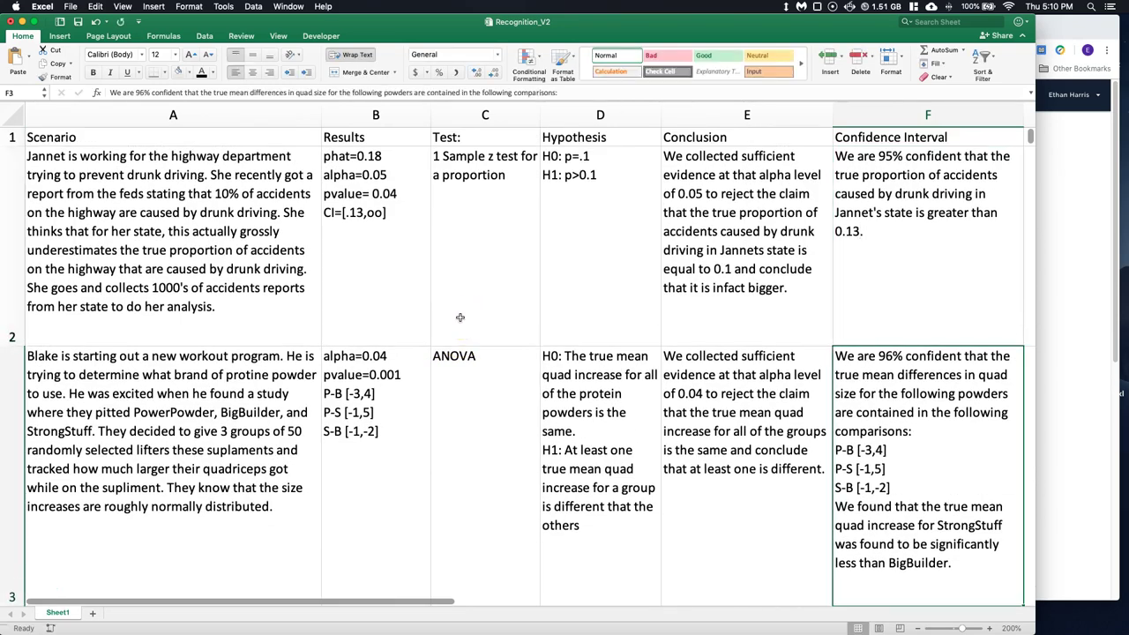
key("Return")
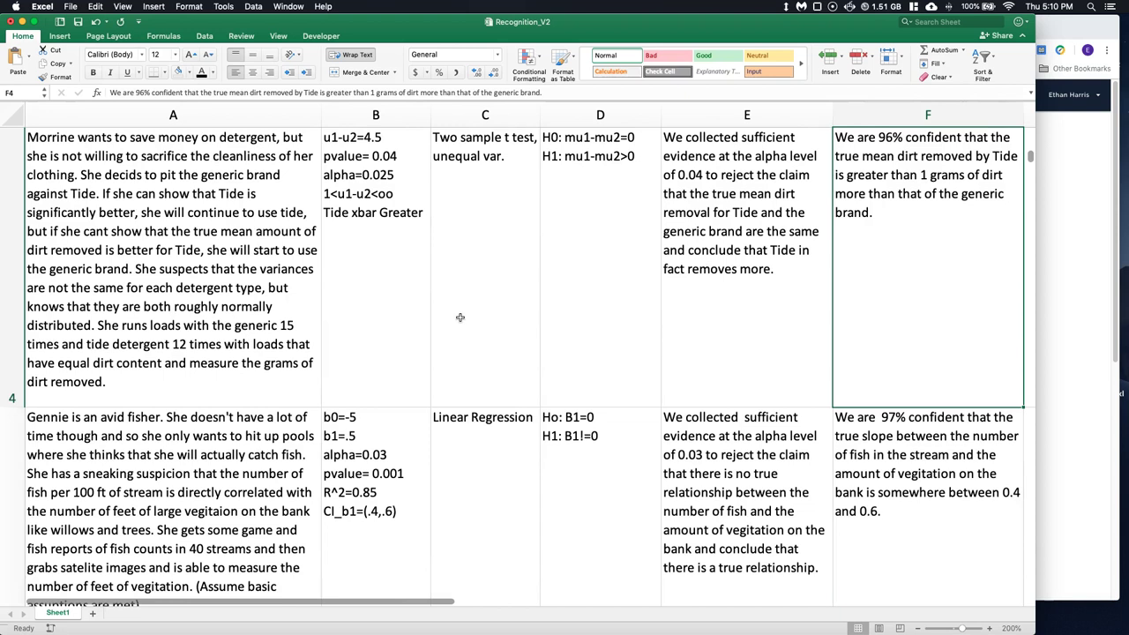
key("Return")
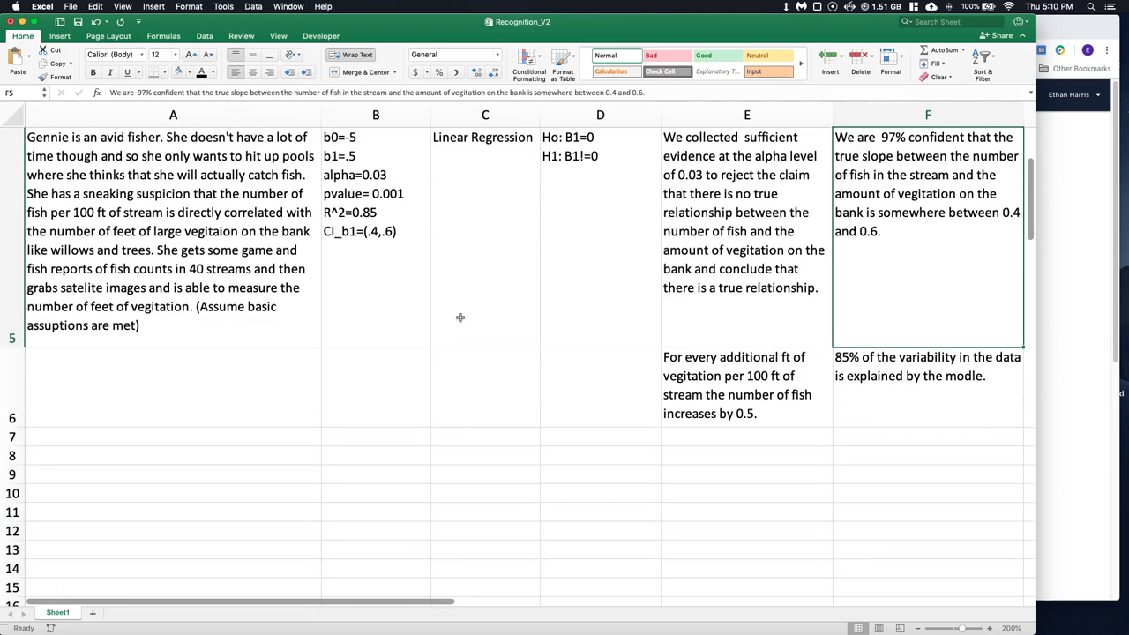